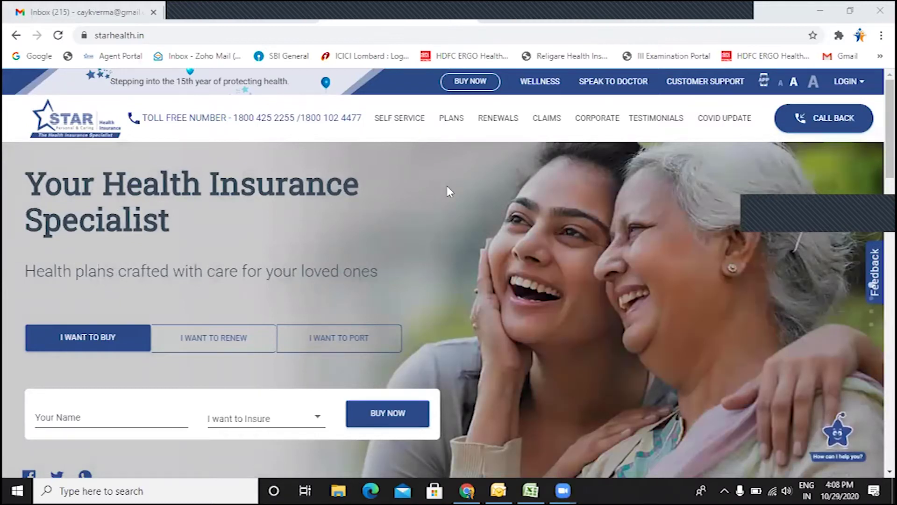
Step: Go through LOGIN > Intermediary Portal > Agent Portal and accept the move to the new agent portal
{"action": "left_click", "coordinate": [844, 81]}
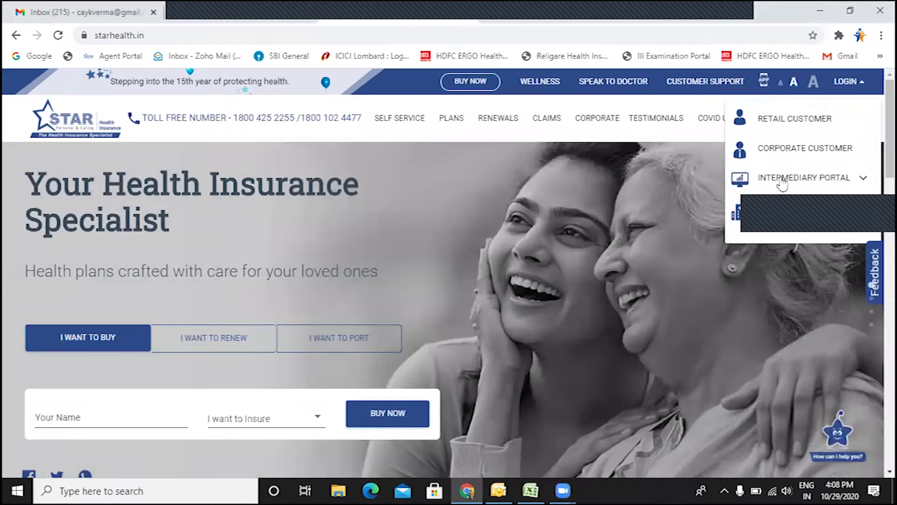
{"action": "left_click", "coordinate": [783, 180]}
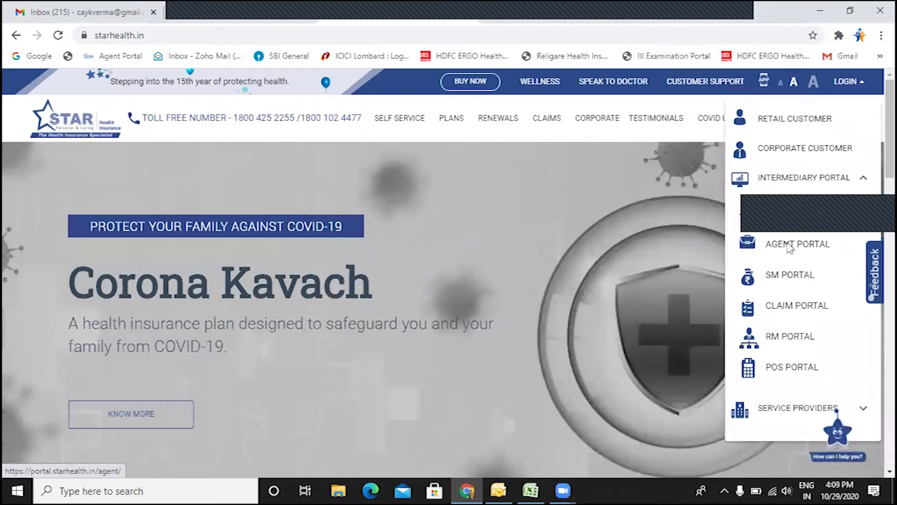
{"action": "left_click", "coordinate": [789, 247]}
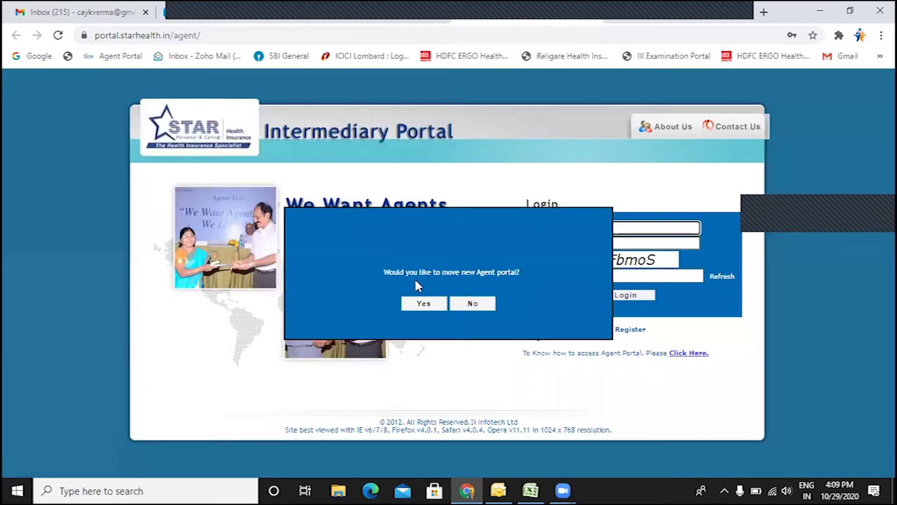
{"action": "left_click", "coordinate": [423, 307]}
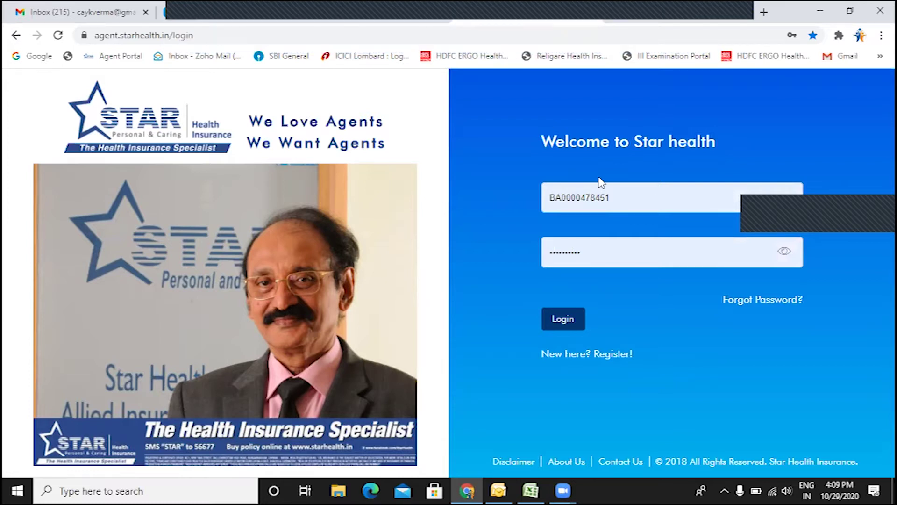
Step: Preview the registration form under the Agent category, then sign in to the agent portal
{"action": "left_click", "coordinate": [613, 354]}
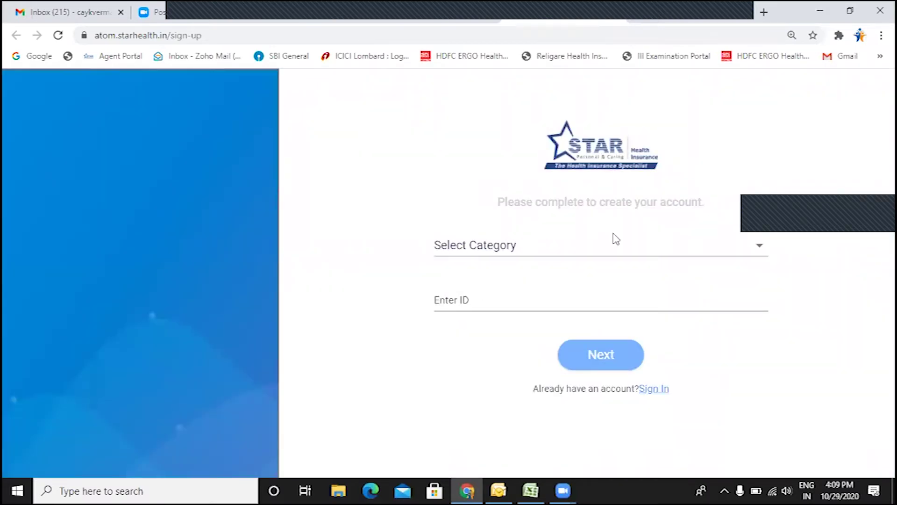
{"action": "left_click", "coordinate": [486, 252]}
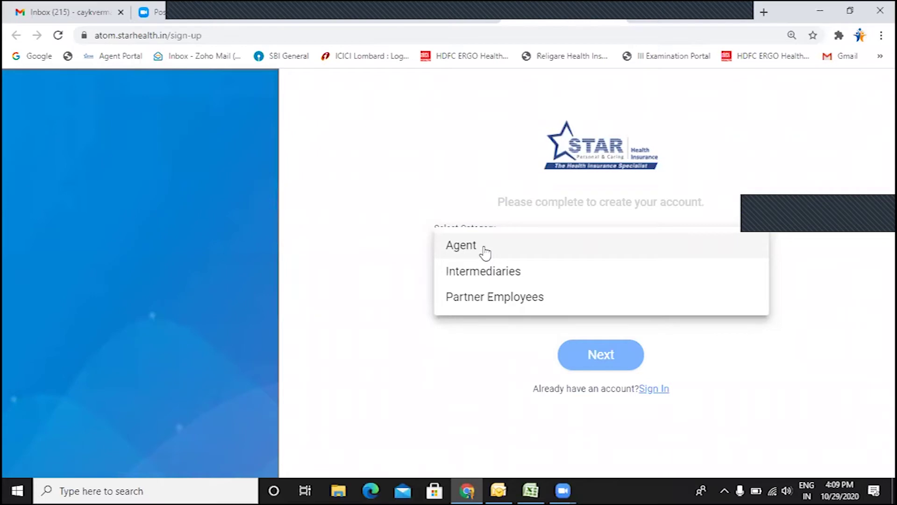
{"action": "left_click", "coordinate": [485, 253]}
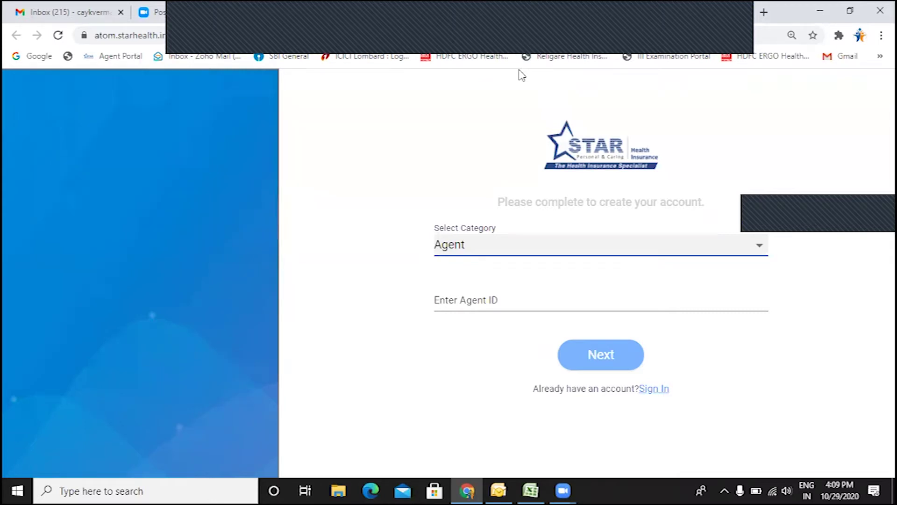
{"action": "left_click", "coordinate": [499, 299]}
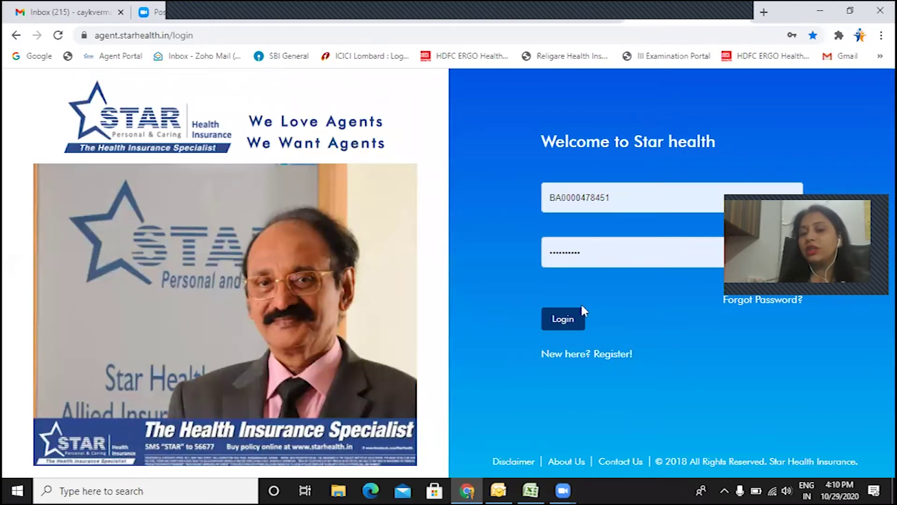
{"action": "left_click", "coordinate": [564, 319]}
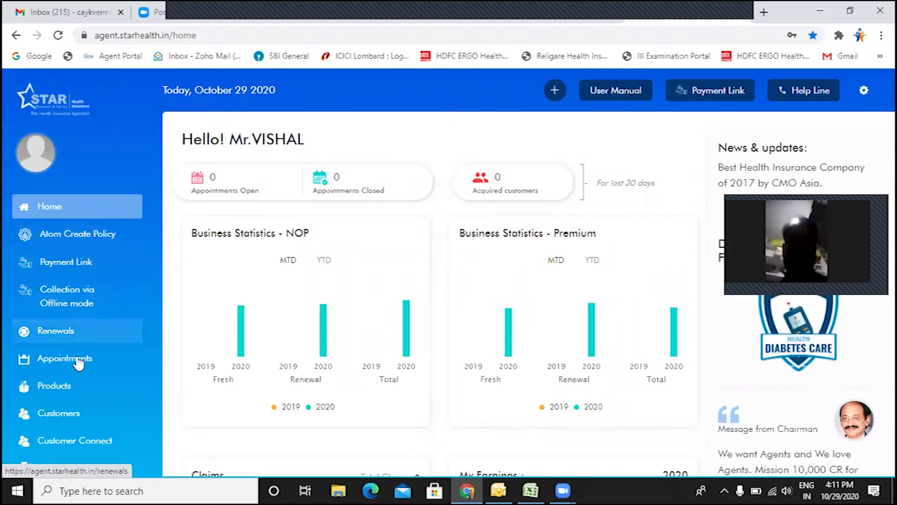
Step: Scroll the dashboard's left sidebar menu down and back up to review its sections
{"action": "scroll", "coordinate": [80, 369], "scroll_direction": "down", "scroll_amount": 2}
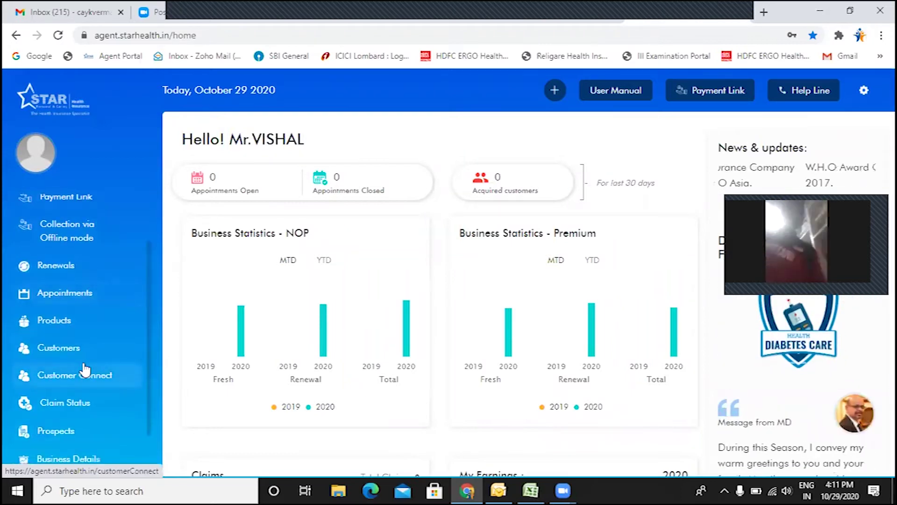
{"action": "scroll", "coordinate": [84, 370], "scroll_direction": "down", "scroll_amount": 2}
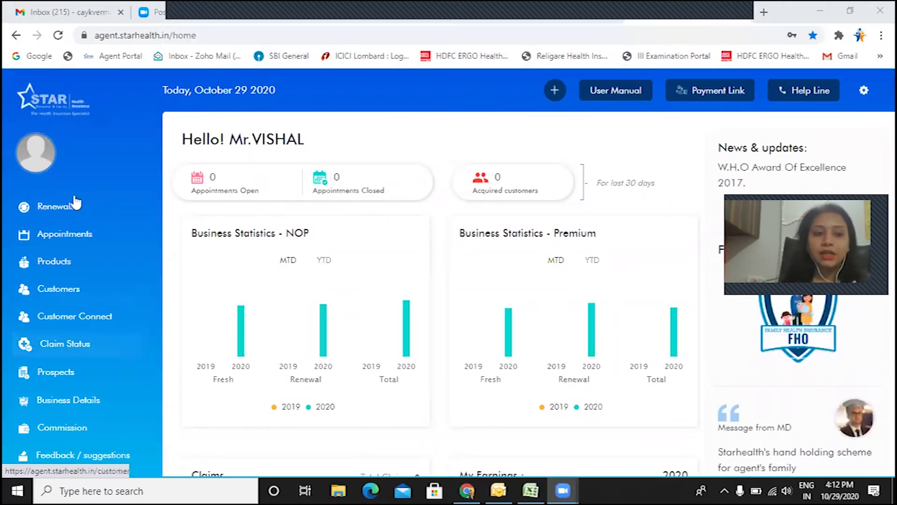
{"action": "scroll", "coordinate": [56, 220], "scroll_direction": "up", "scroll_amount": 3}
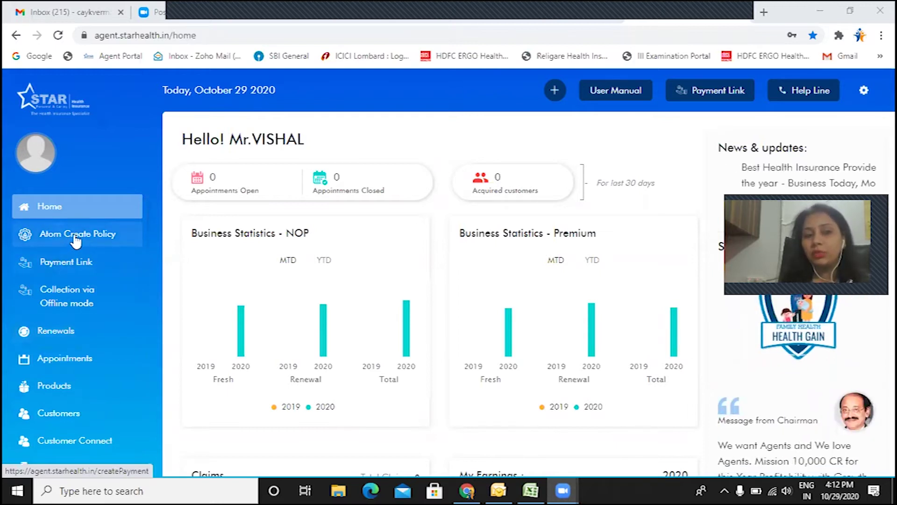
Step: Open Atom Create Policy and scroll through the Health Insurance plan cards to Star Comprehensive
{"action": "left_click", "coordinate": [76, 239]}
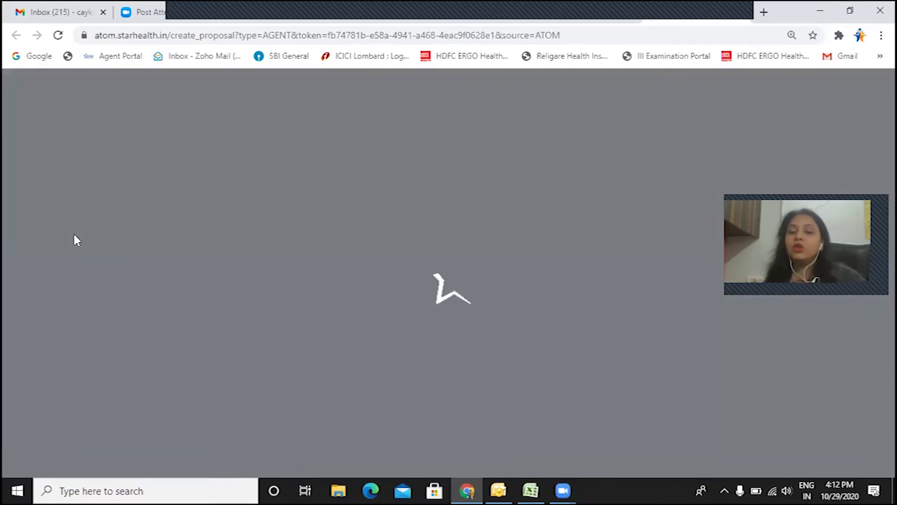
{"action": "scroll", "coordinate": [633, 440], "scroll_direction": "down", "scroll_amount": 1}
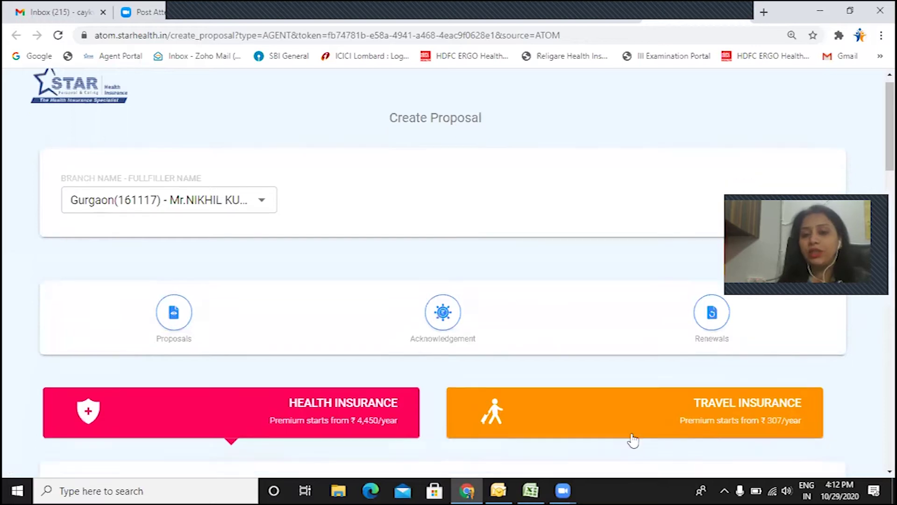
{"action": "scroll", "coordinate": [633, 440], "scroll_direction": "down", "scroll_amount": 8}
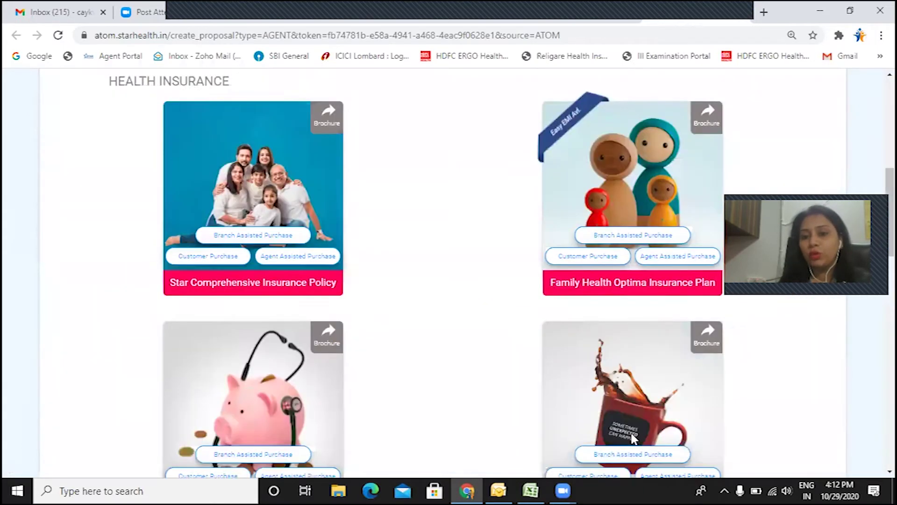
{"action": "scroll", "coordinate": [633, 438], "scroll_direction": "down", "scroll_amount": 7}
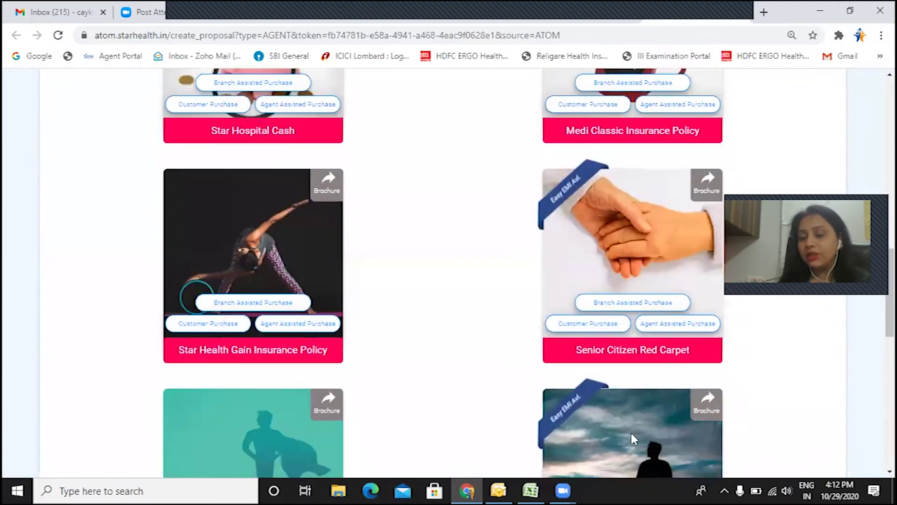
{"action": "scroll", "coordinate": [632, 438], "scroll_direction": "down", "scroll_amount": 5}
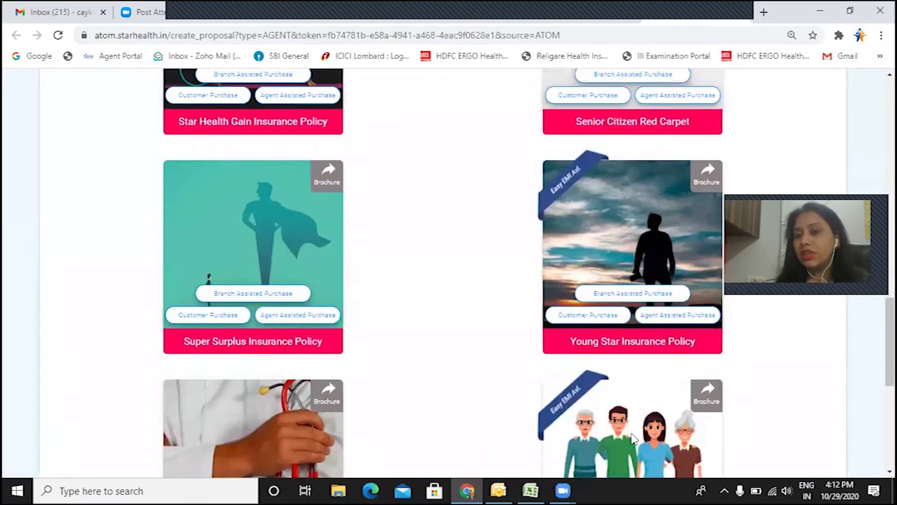
{"action": "scroll", "coordinate": [632, 438], "scroll_direction": "up", "scroll_amount": 5}
{"action": "scroll", "coordinate": [633, 438], "scroll_direction": "up", "scroll_amount": 12}
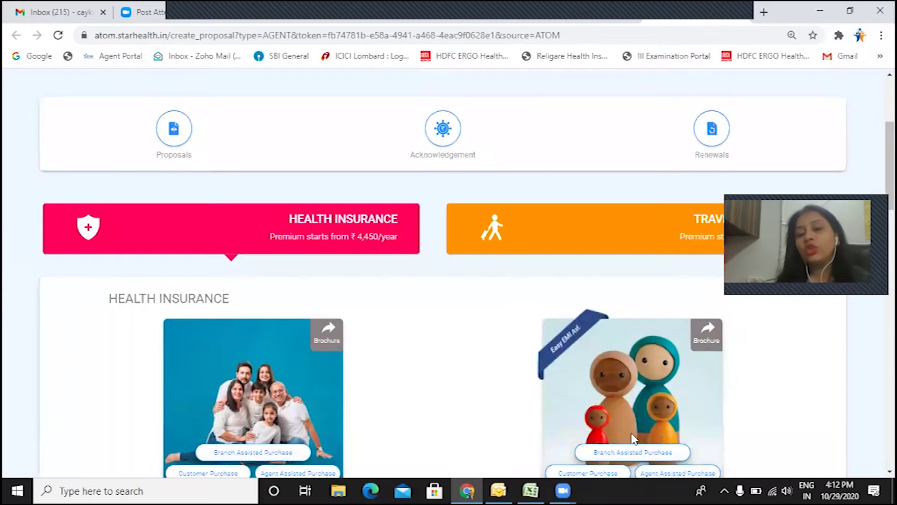
{"action": "scroll", "coordinate": [634, 438], "scroll_direction": "down", "scroll_amount": 2}
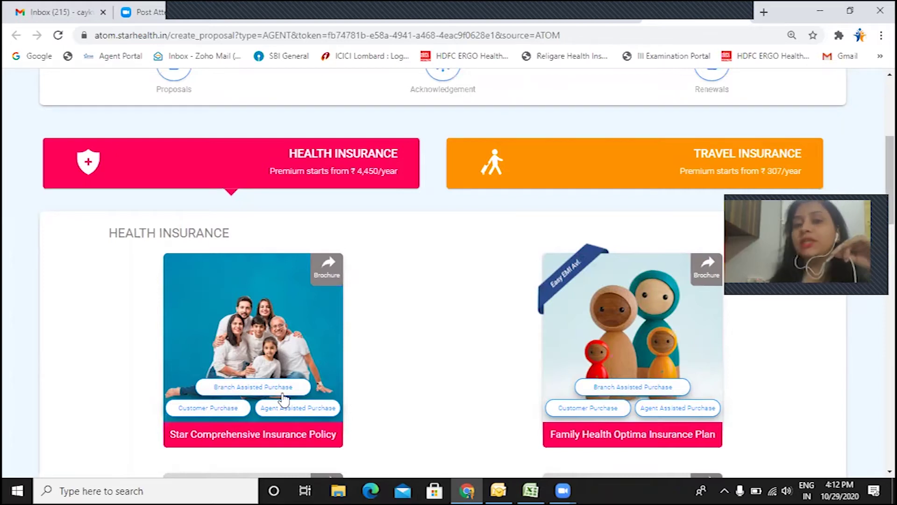
{"action": "scroll", "coordinate": [292, 223], "scroll_direction": "up", "scroll_amount": 1}
{"action": "scroll", "coordinate": [296, 230], "scroll_direction": "down", "scroll_amount": 1}
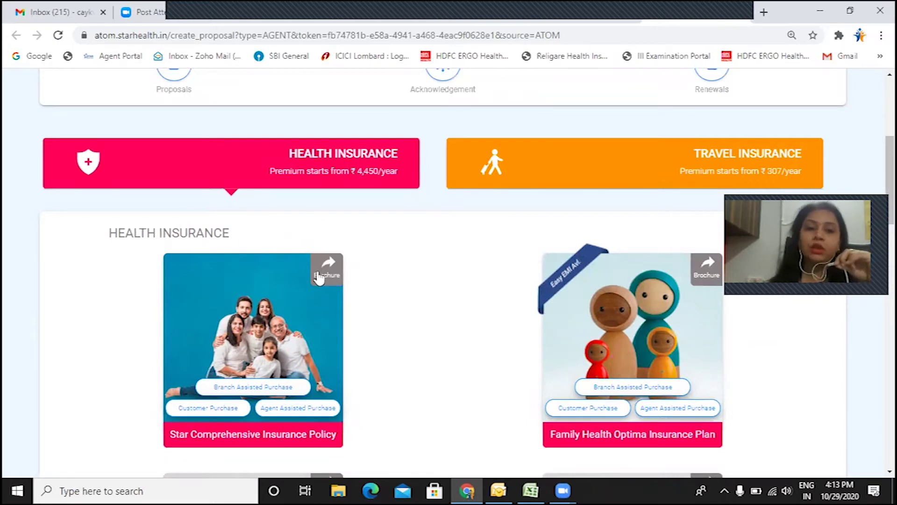
{"action": "scroll", "coordinate": [344, 294], "scroll_direction": "down", "scroll_amount": 1}
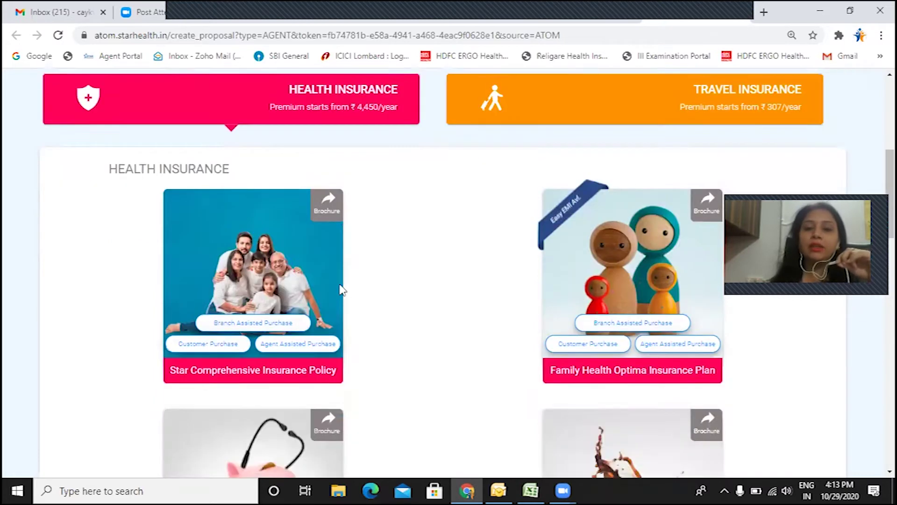
Step: Skim the first two pages of the Star Comprehensive brochure PDF, then return to the proposal tab
{"action": "left_click", "coordinate": [328, 205]}
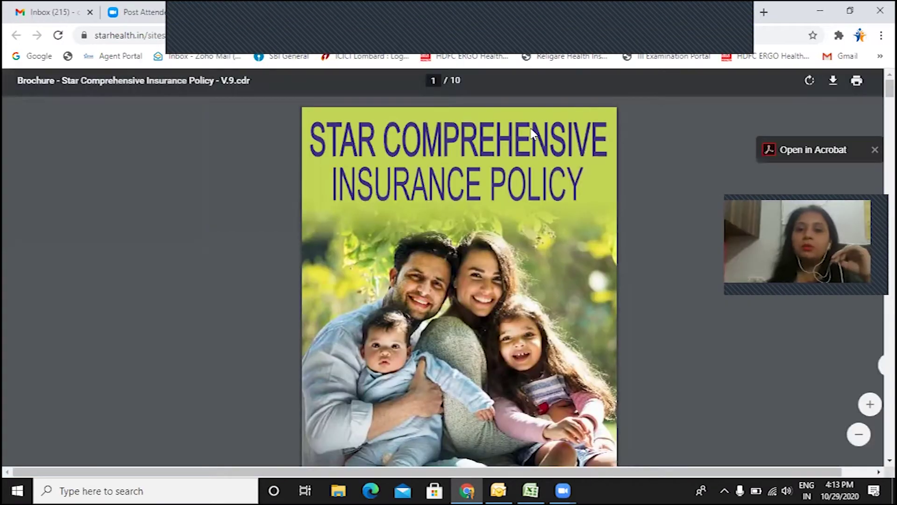
{"action": "scroll", "coordinate": [559, 281], "scroll_direction": "down", "scroll_amount": 3}
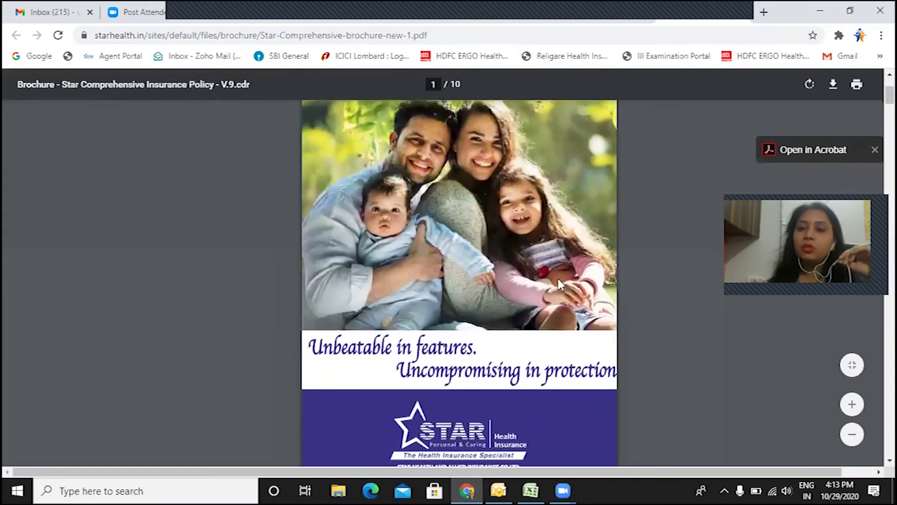
{"action": "scroll", "coordinate": [558, 278], "scroll_direction": "down", "scroll_amount": 1}
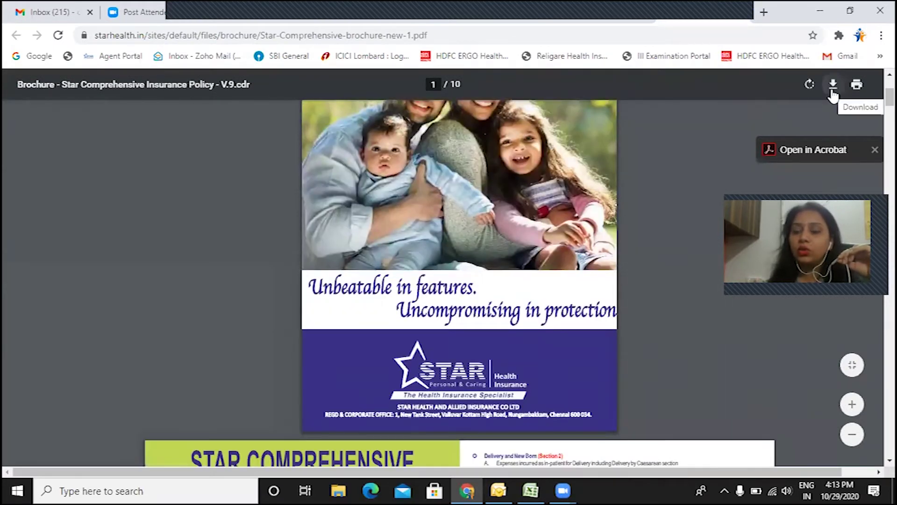
{"action": "scroll", "coordinate": [661, 203], "scroll_direction": "down", "scroll_amount": 8}
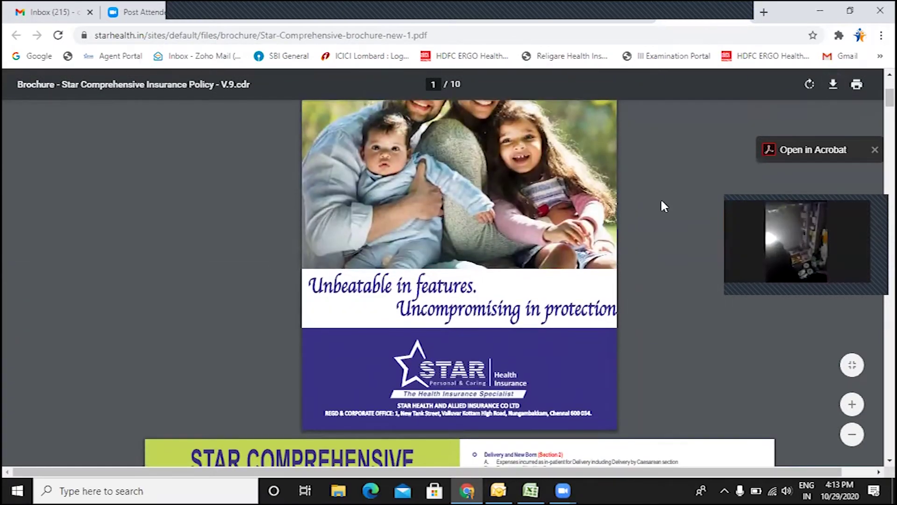
{"action": "scroll", "coordinate": [662, 205], "scroll_direction": "up", "scroll_amount": 10}
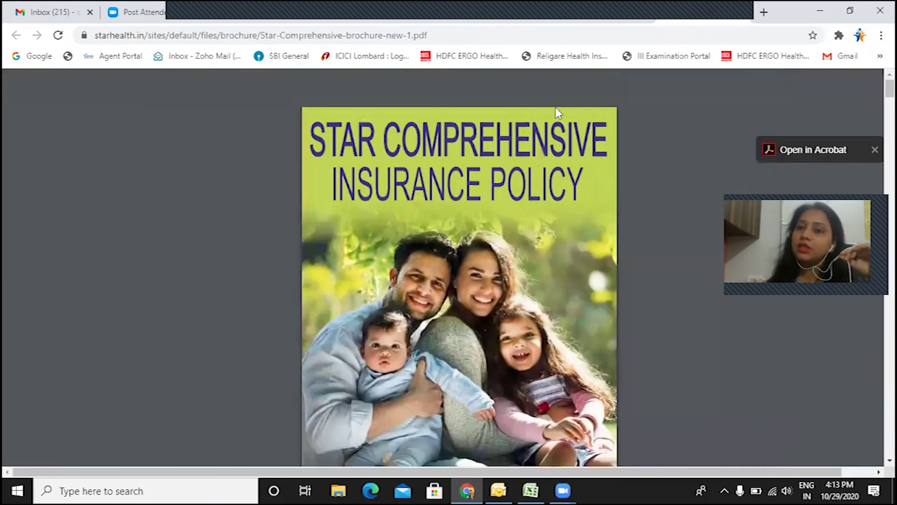
{"action": "left_click", "coordinate": [595, 13]}
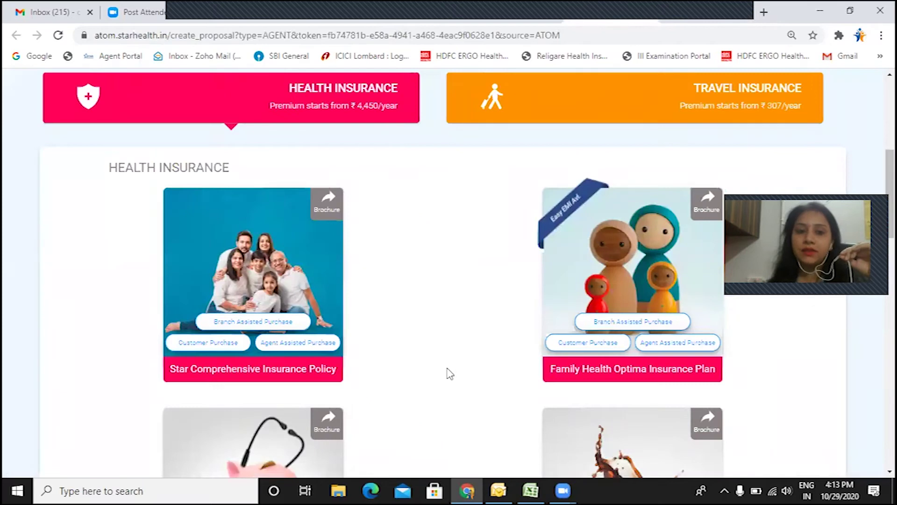
{"action": "scroll", "coordinate": [447, 371], "scroll_direction": "down", "scroll_amount": 1}
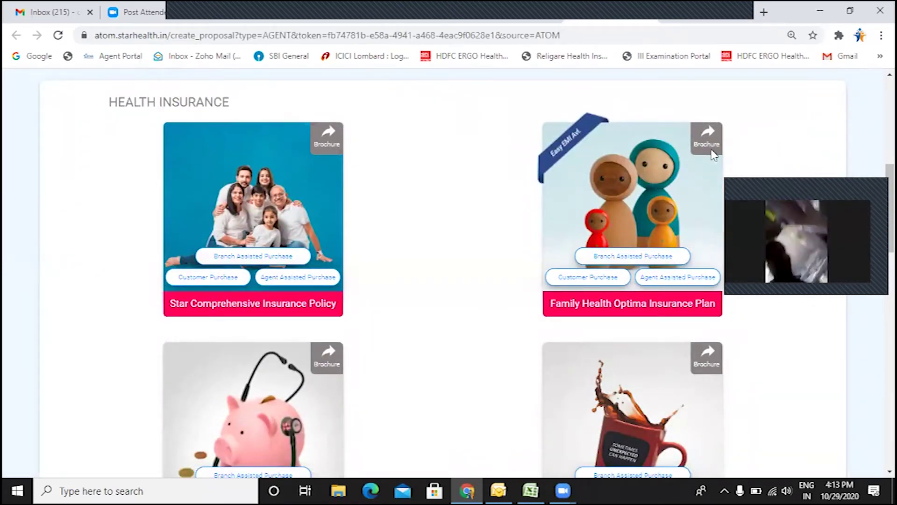
{"action": "scroll", "coordinate": [350, 262], "scroll_direction": "down", "scroll_amount": 3}
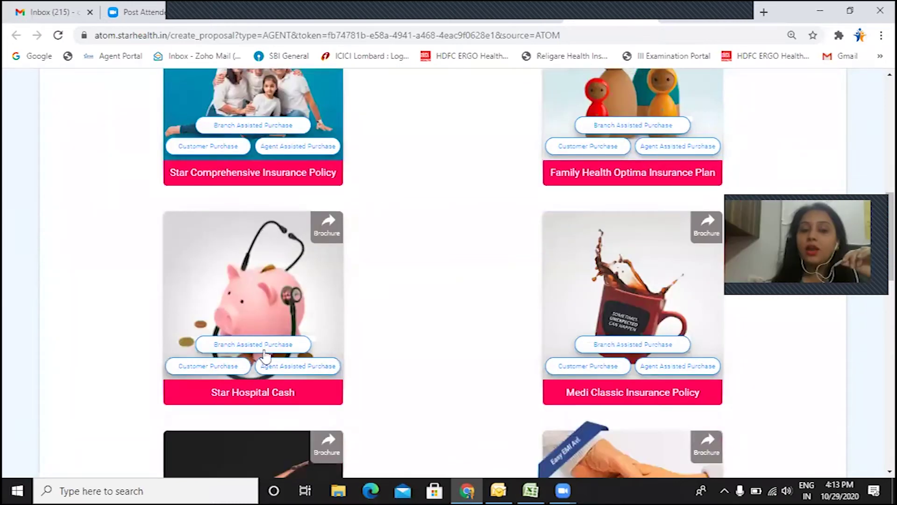
{"action": "scroll", "coordinate": [284, 377], "scroll_direction": "down", "scroll_amount": 1}
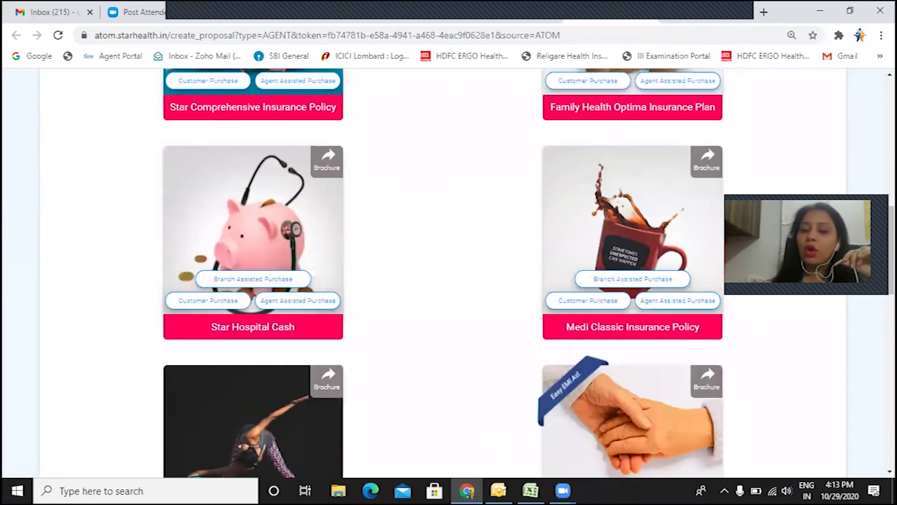
{"action": "scroll", "coordinate": [680, 286], "scroll_direction": "down", "scroll_amount": 10}
{"action": "scroll", "coordinate": [680, 285], "scroll_direction": "up", "scroll_amount": 15}
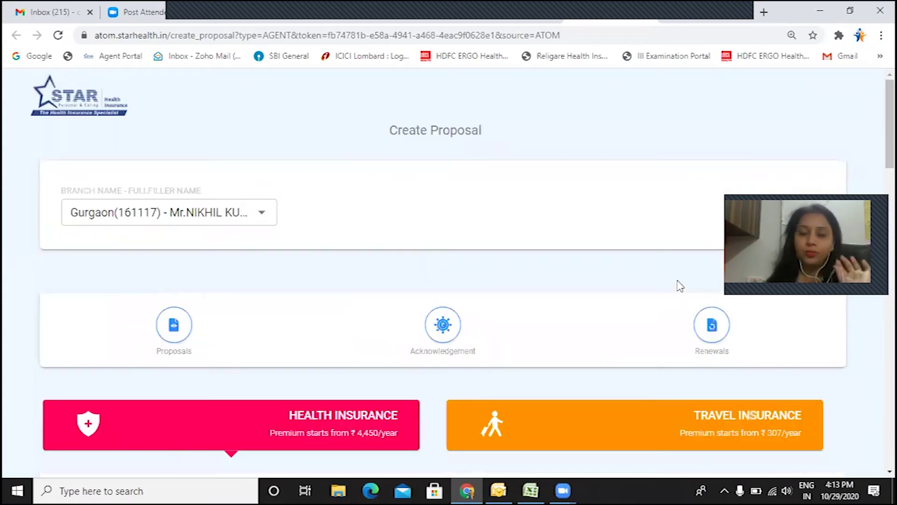
{"action": "scroll", "coordinate": [679, 285], "scroll_direction": "down", "scroll_amount": 3}
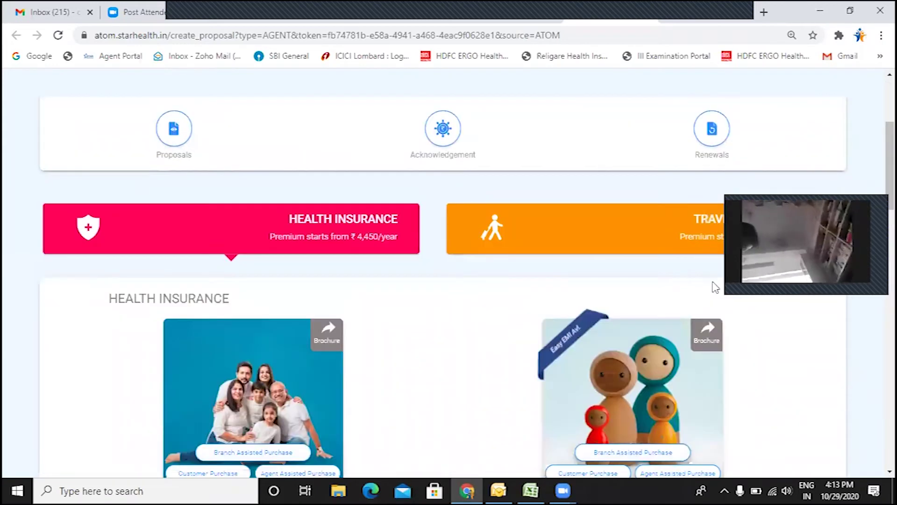
{"action": "scroll", "coordinate": [716, 287], "scroll_direction": "down", "scroll_amount": 2}
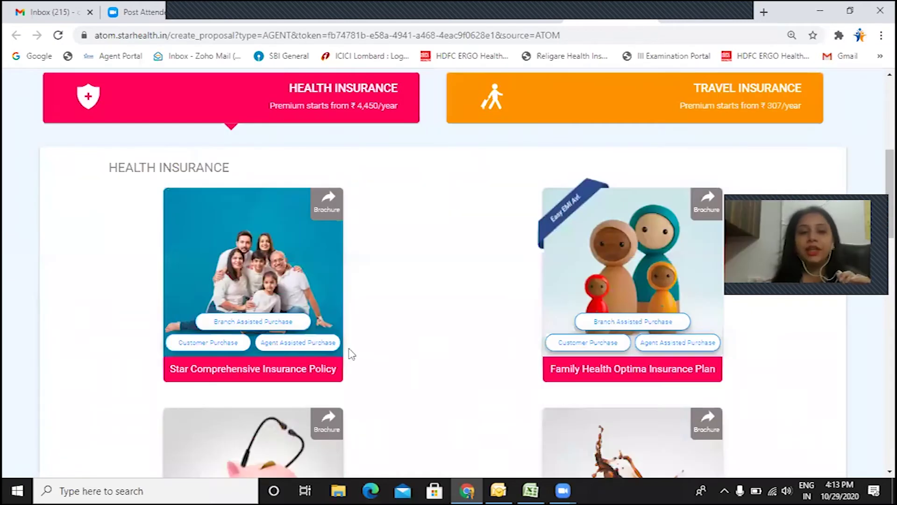
{"action": "scroll", "coordinate": [276, 297], "scroll_direction": "down", "scroll_amount": 1}
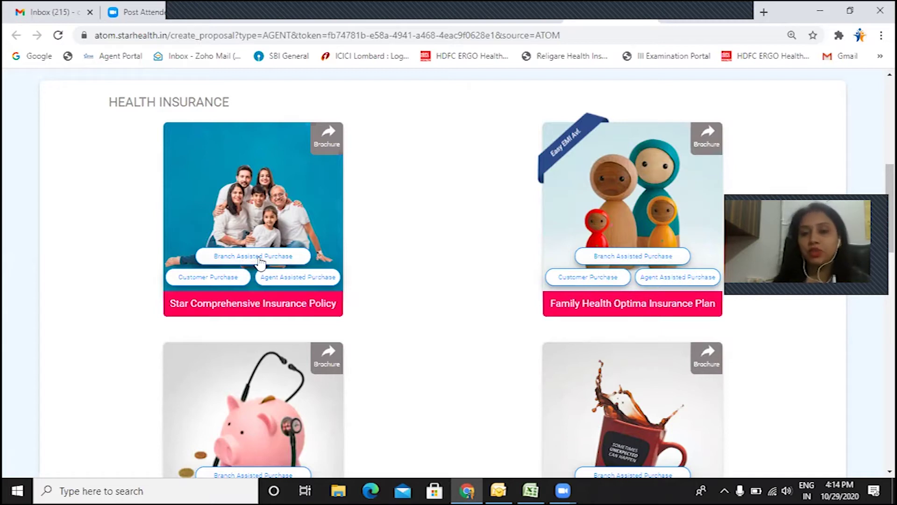
{"action": "left_click", "coordinate": [260, 262]}
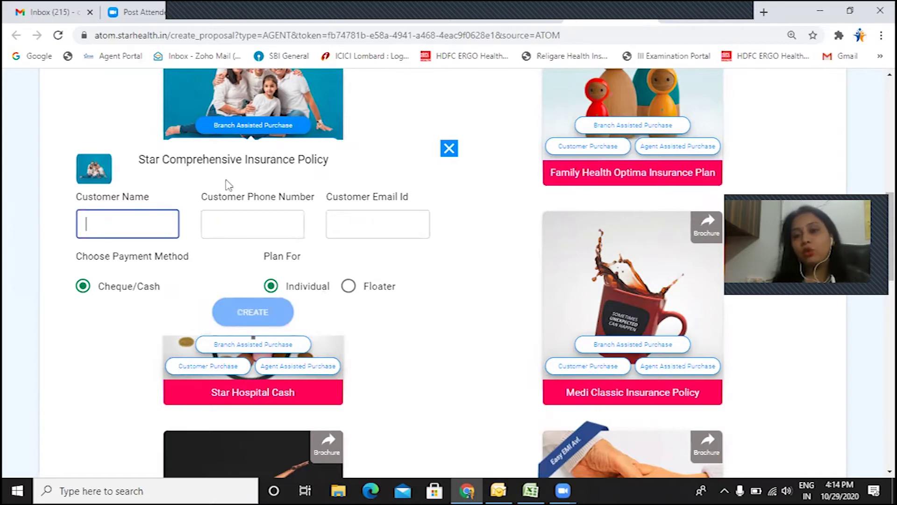
{"action": "left_click", "coordinate": [772, 197]}
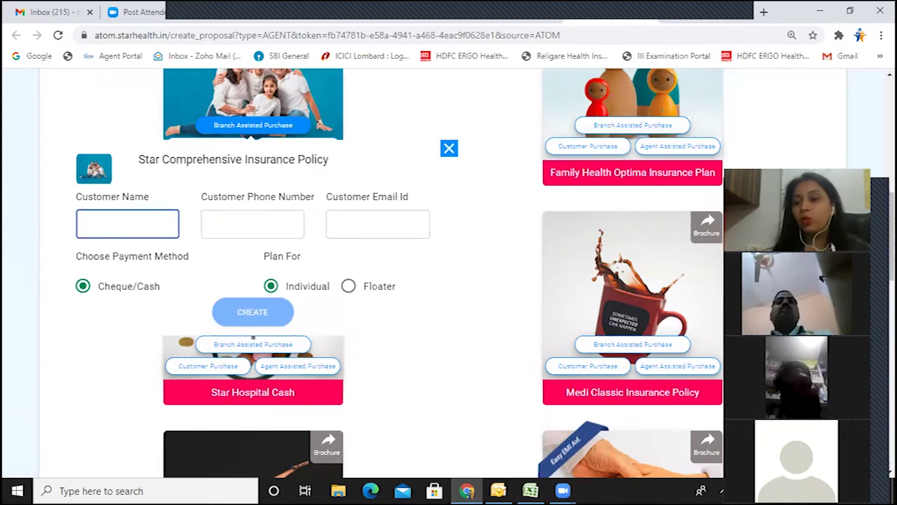
{"action": "scroll", "coordinate": [500, 256], "scroll_direction": "down", "scroll_amount": 2}
{"action": "scroll", "coordinate": [442, 216], "scroll_direction": "up", "scroll_amount": 3}
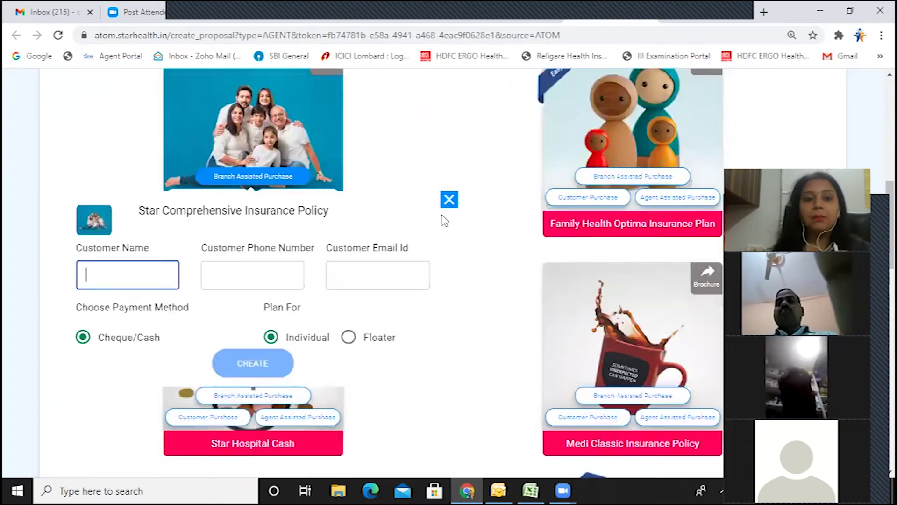
{"action": "left_click", "coordinate": [449, 213]}
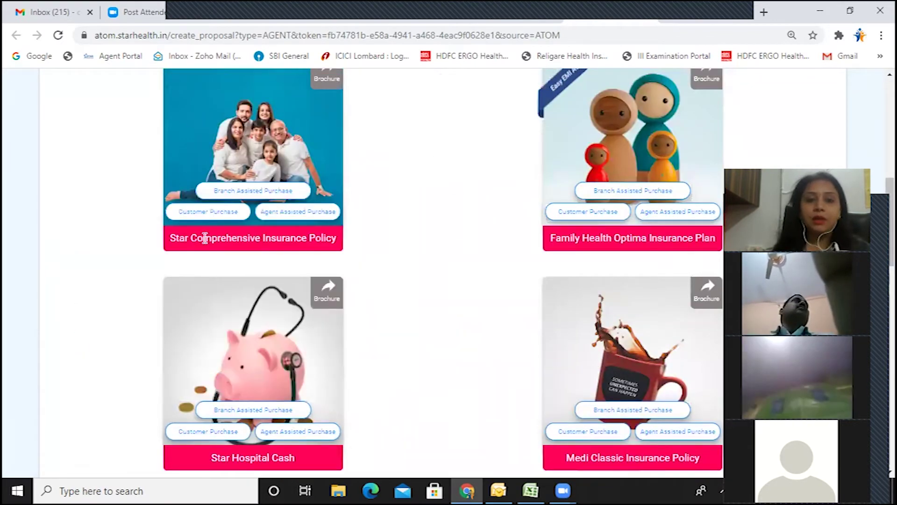
{"action": "left_click", "coordinate": [209, 213]}
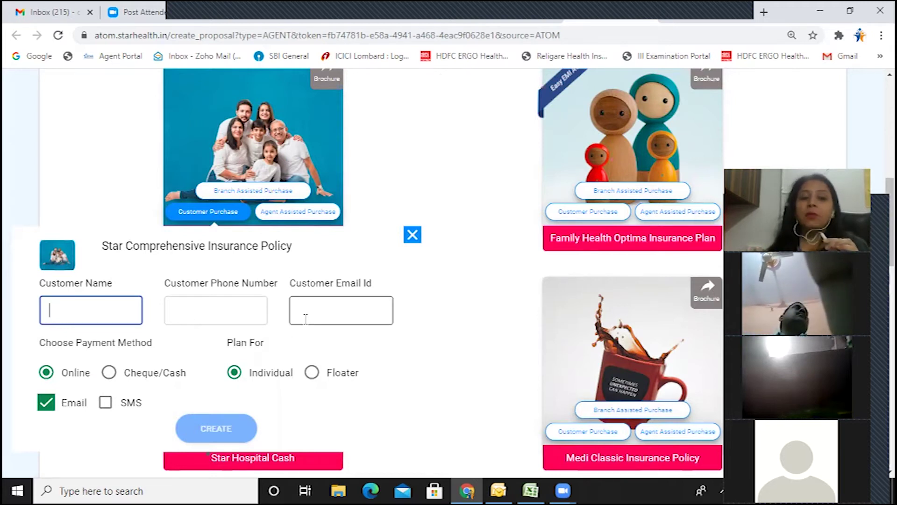
{"action": "scroll", "coordinate": [208, 372], "scroll_direction": "down", "scroll_amount": 1}
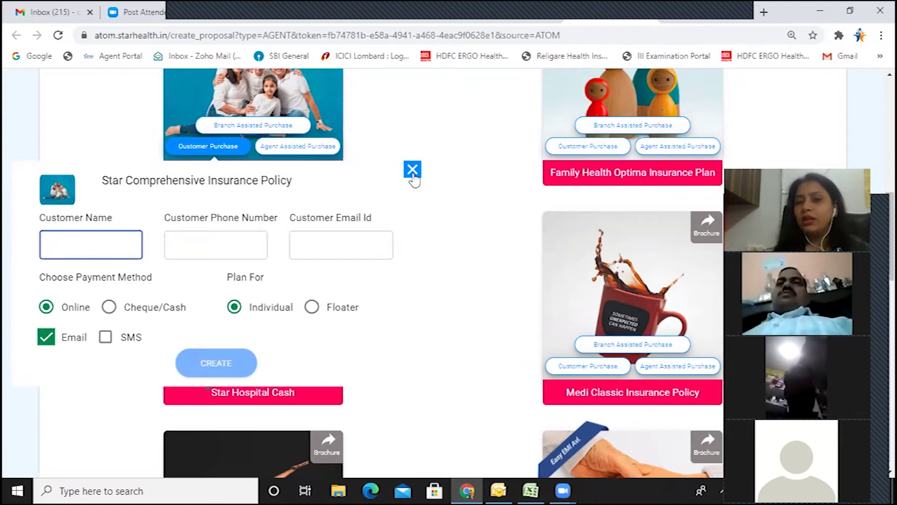
{"action": "left_click", "coordinate": [413, 171]}
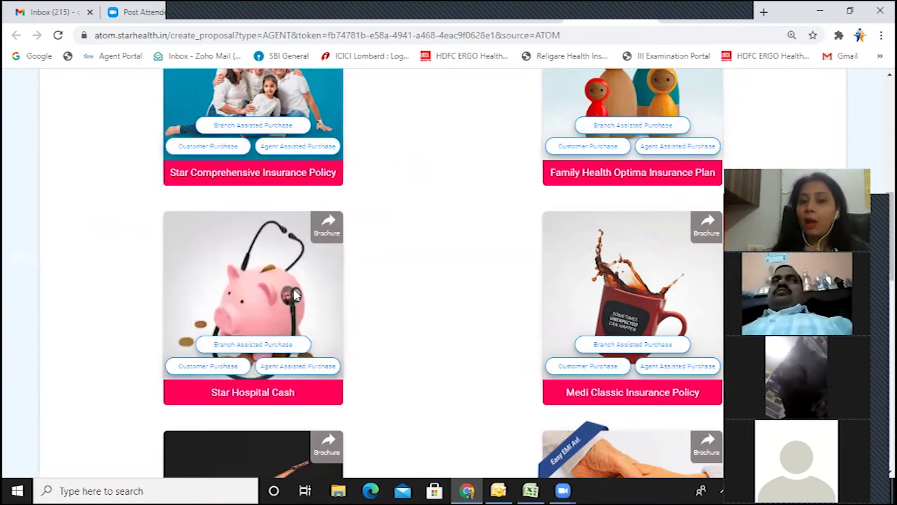
Step: Open the Agent Assisted Purchase form from the Star Comprehensive Insurance Policy card
{"action": "scroll", "coordinate": [298, 296], "scroll_direction": "up", "scroll_amount": 4}
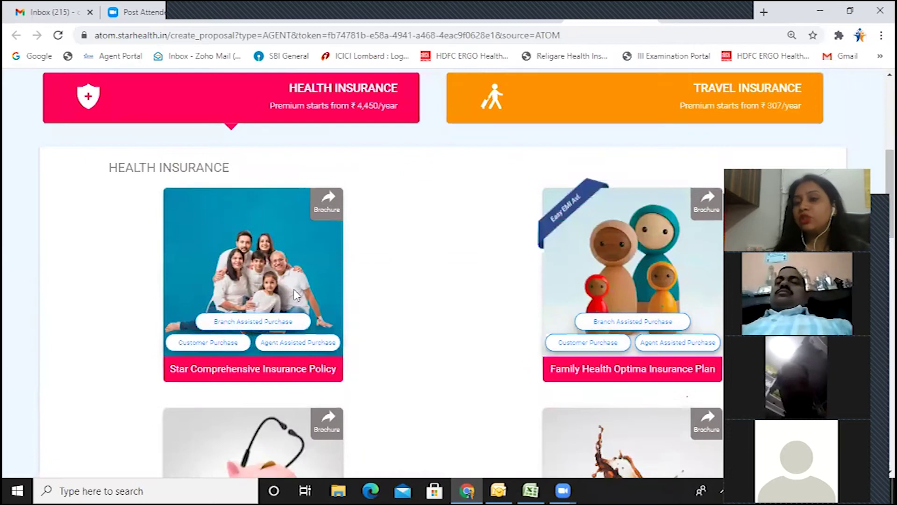
{"action": "scroll", "coordinate": [296, 294], "scroll_direction": "down", "scroll_amount": 1}
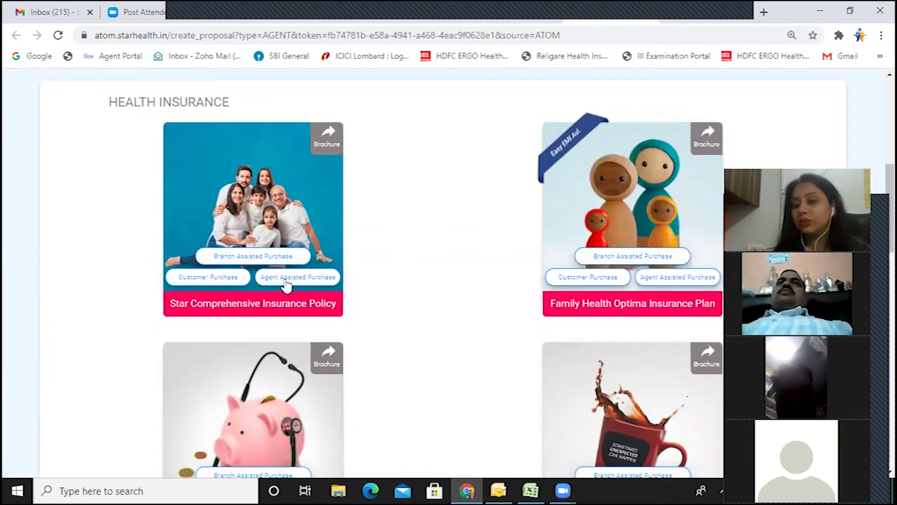
{"action": "left_click", "coordinate": [302, 280]}
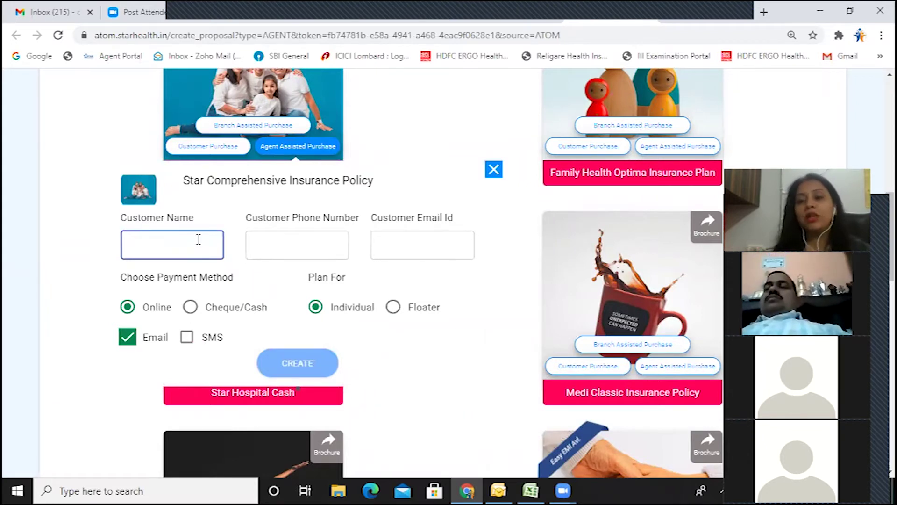
{"action": "scroll", "coordinate": [198, 240], "scroll_direction": "down", "scroll_amount": 1}
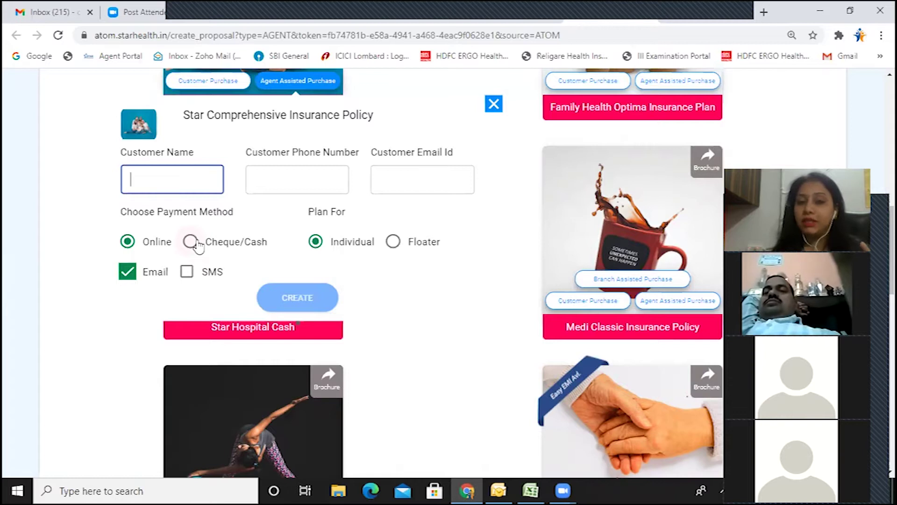
Step: Enter the customer's name, mobile number and e-mail address in the proposal form
{"action": "left_click", "coordinate": [160, 178]}
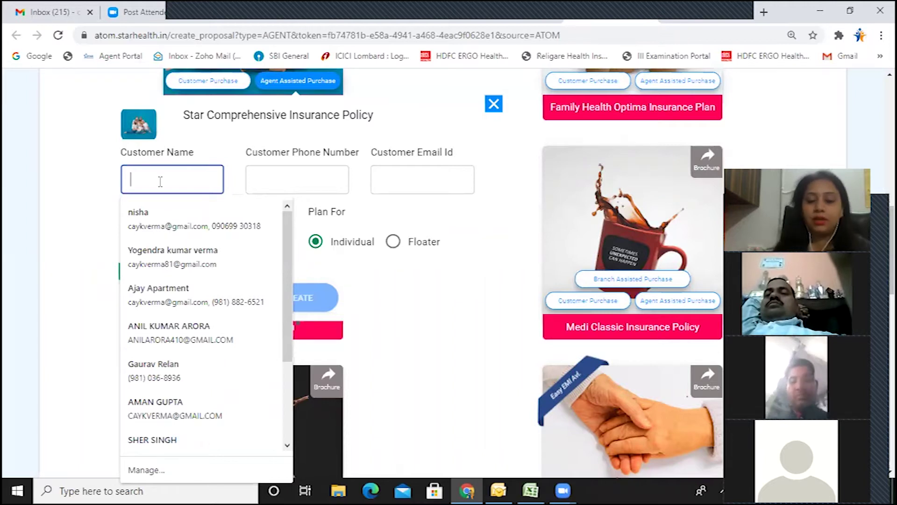
{"action": "type", "text": "h"}
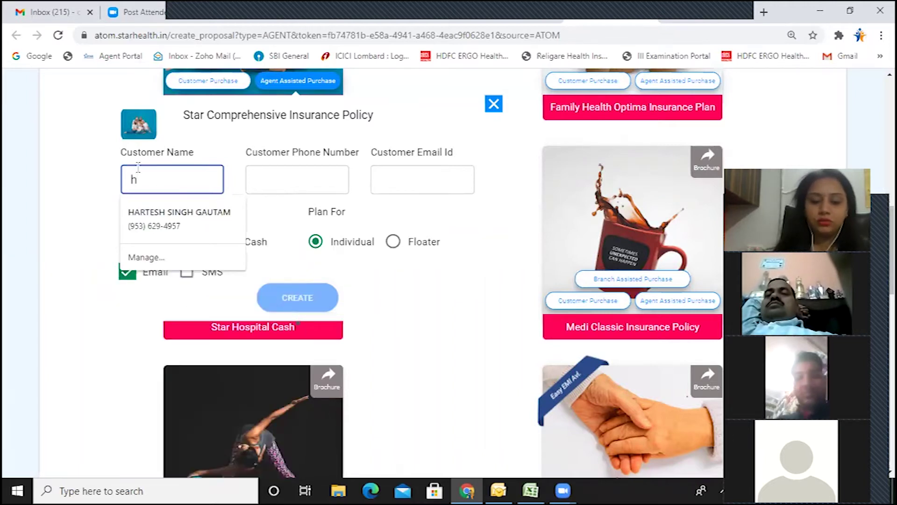
{"action": "key", "text": "BackSpace"}
{"action": "type", "text": "HIMAKSHI"}
{"action": "left_click", "coordinate": [295, 180]}
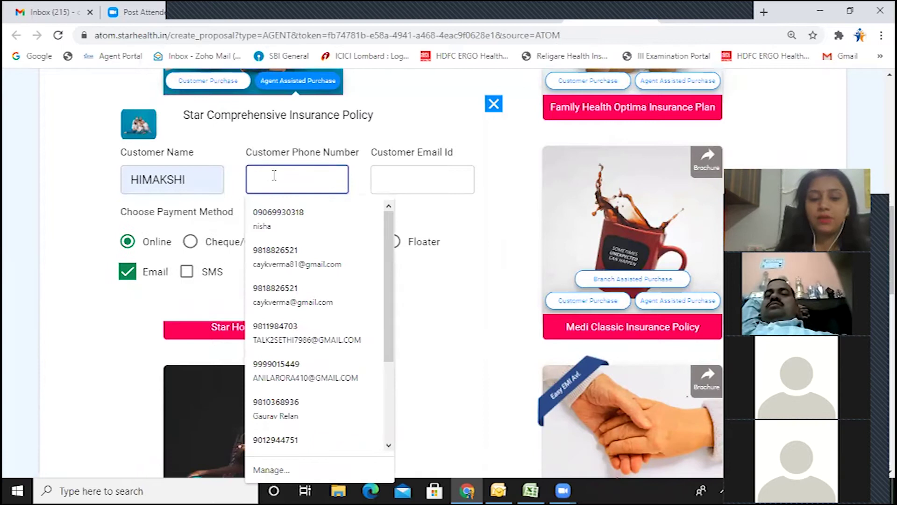
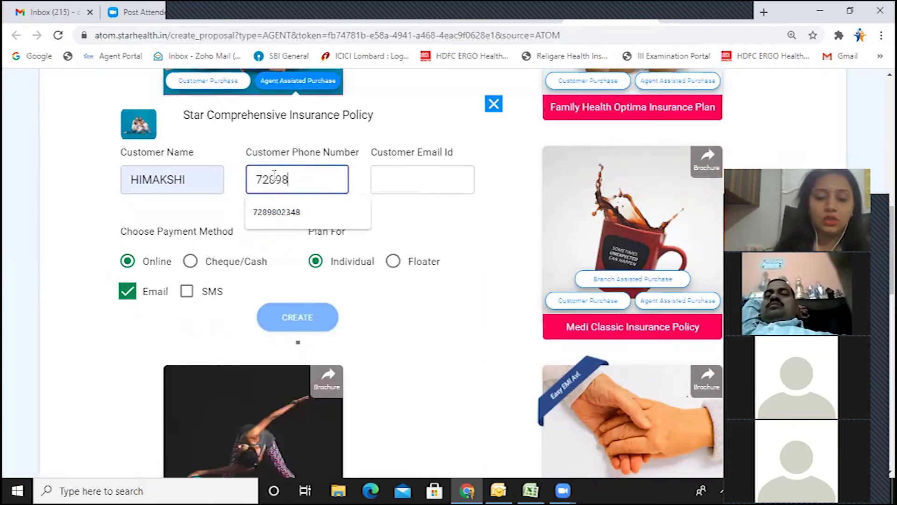
{"action": "key", "text": "Tab"}
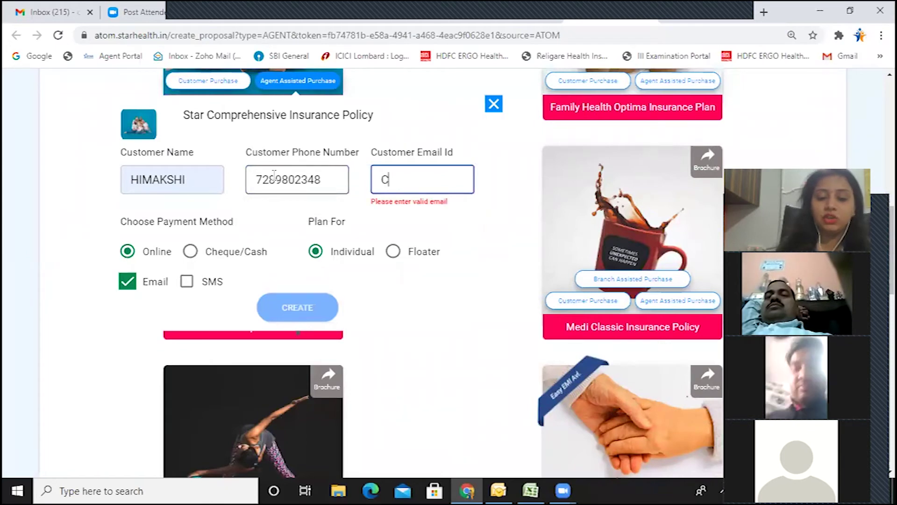
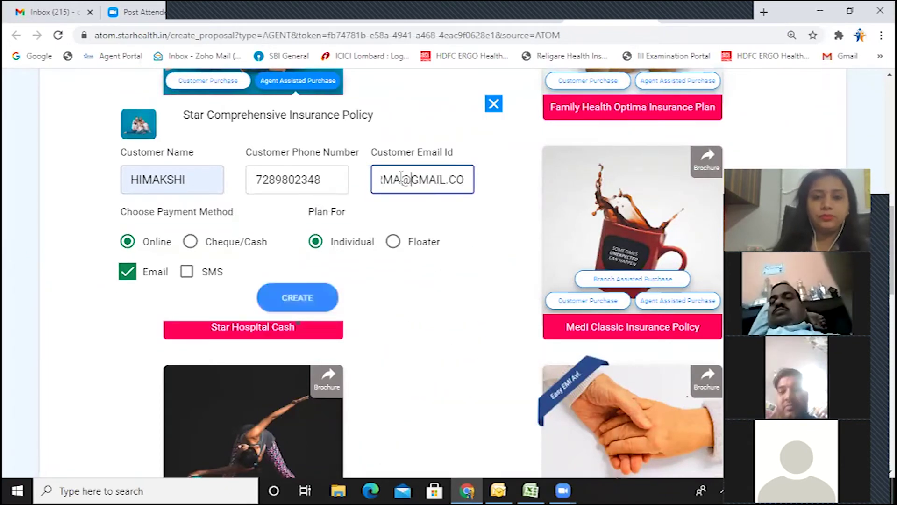
Step: Check the e-mail entry, select the Floater plan and create the proposal
{"action": "left_click", "coordinate": [401, 179]}
{"action": "key", "text": "Home"}
{"action": "key", "text": "Right"}
{"action": "key", "text": "Right"}
{"action": "key", "text": "Right"}
{"action": "key", "text": "Right"}
{"action": "key", "text": "Right"}
{"action": "key", "text": "Right"}
{"action": "key", "text": "Right"}
{"action": "key", "text": "Right"}
{"action": "key", "text": "Right"}
{"action": "key", "text": "Right"}
{"action": "key", "text": "Right"}
{"action": "key", "text": "Right"}
{"action": "key", "text": "Right"}
{"action": "key", "text": "Right"}
{"action": "key", "text": "Right"}
{"action": "key", "text": "Right"}
{"action": "key", "text": "Right"}
{"action": "key", "text": "Right"}
{"action": "key", "text": "Right"}
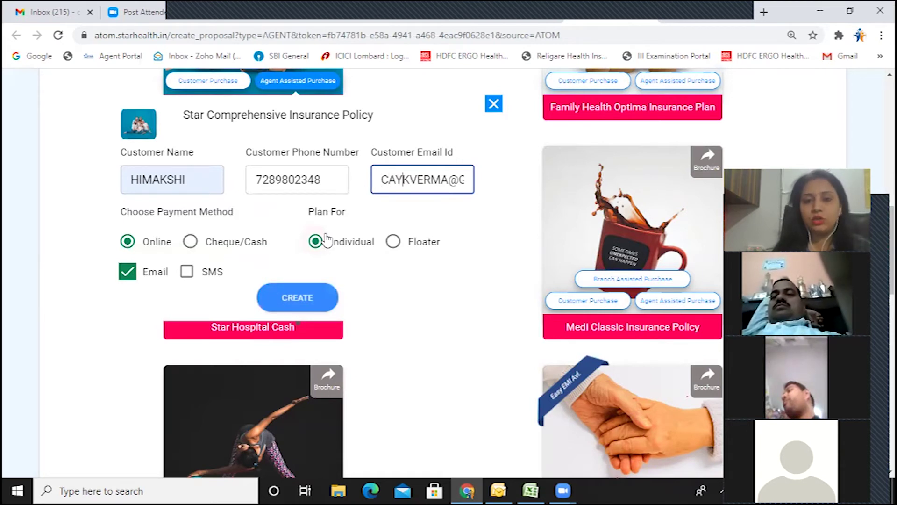
{"action": "left_click", "coordinate": [394, 242]}
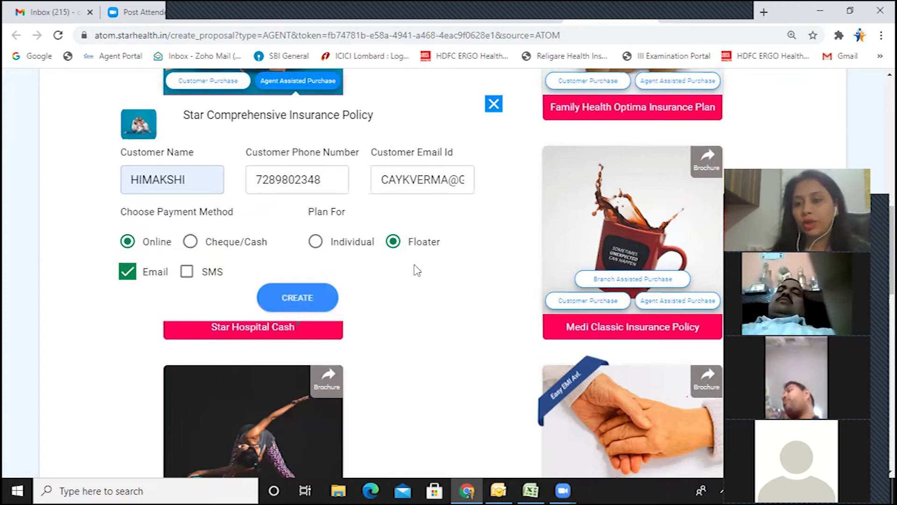
{"action": "left_click", "coordinate": [303, 300]}
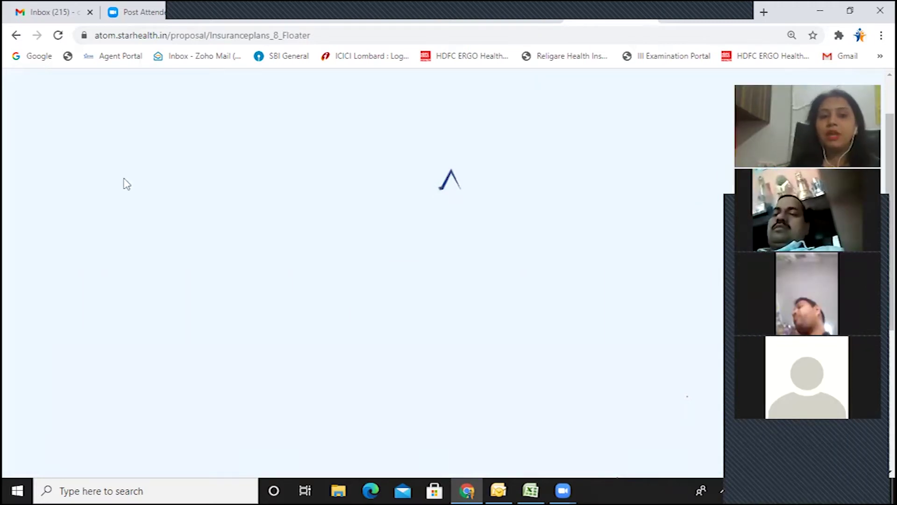
Step: Pick 29 October 2020 as the policy start date, giving an end date of 28/10/2021
{"action": "scroll", "coordinate": [175, 254], "scroll_direction": "down", "scroll_amount": 1}
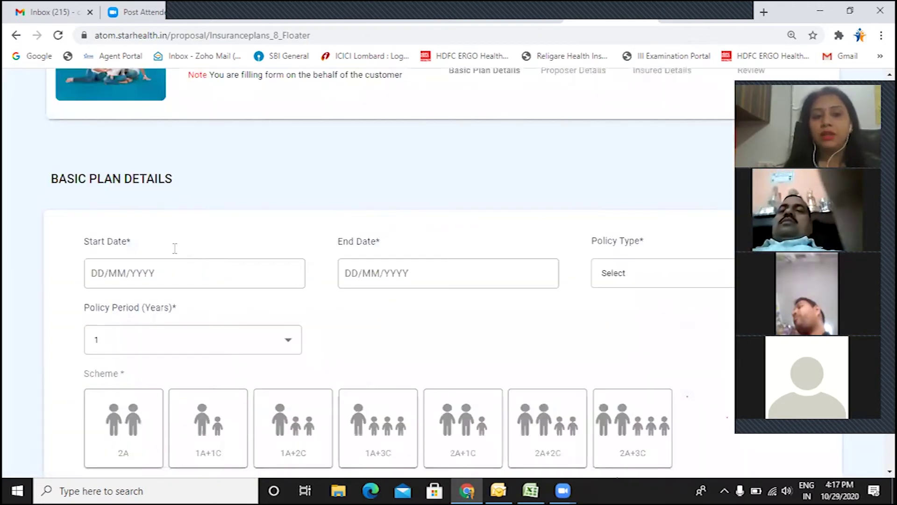
{"action": "left_click", "coordinate": [113, 273]}
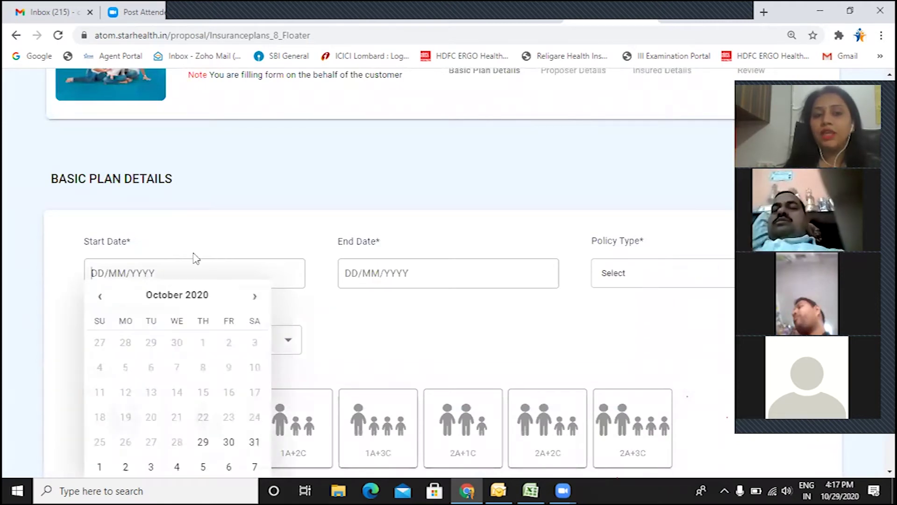
{"action": "scroll", "coordinate": [195, 256], "scroll_direction": "down", "scroll_amount": 2}
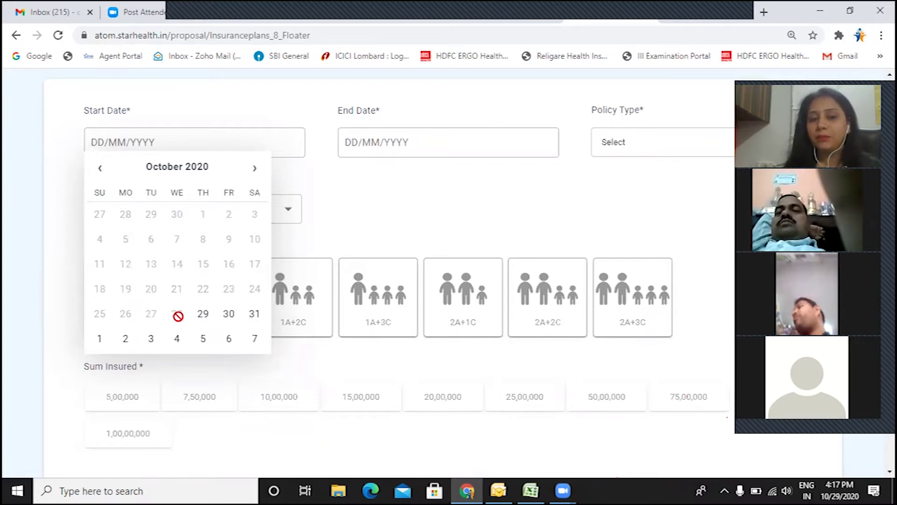
{"action": "left_click", "coordinate": [204, 314]}
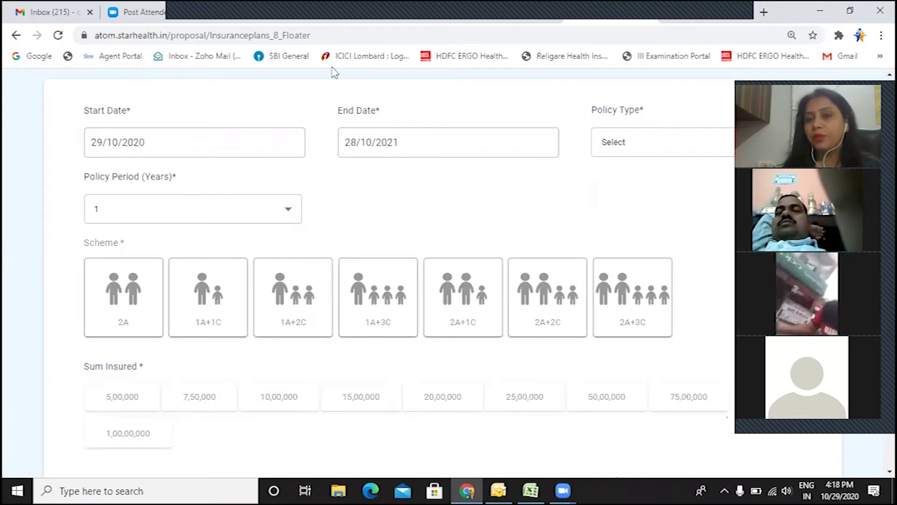
{"action": "left_click", "coordinate": [647, 147]}
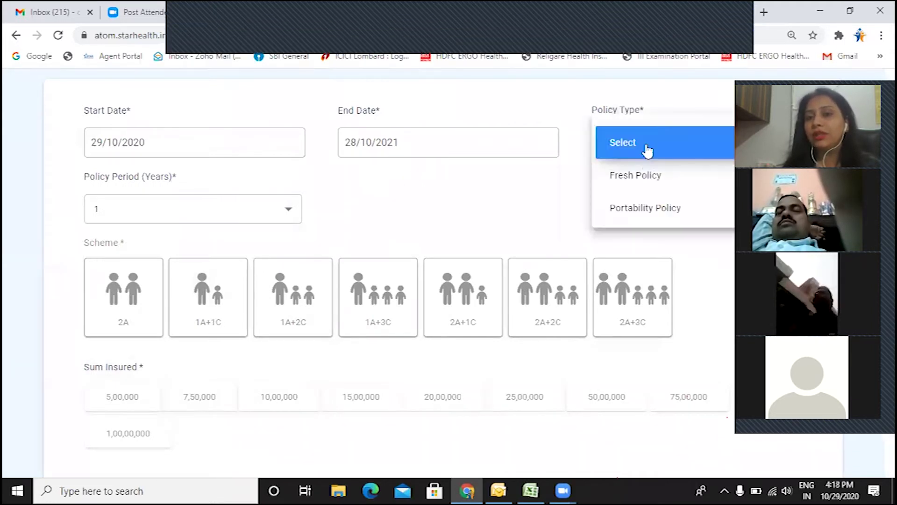
Step: Choose Fresh Policy, the 2A two-adult scheme and 10,00,000 sum insured, then continue to Step 2
{"action": "left_click", "coordinate": [648, 184]}
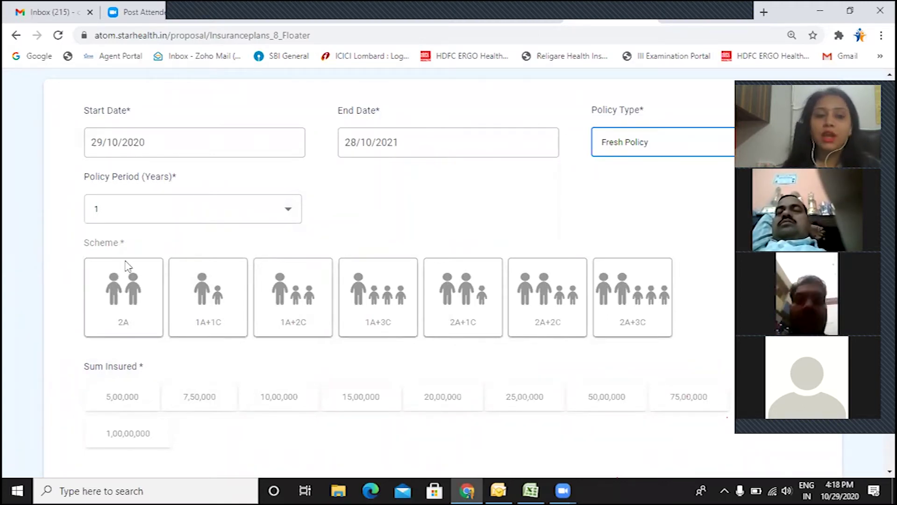
{"action": "scroll", "coordinate": [130, 304], "scroll_direction": "down", "scroll_amount": 2}
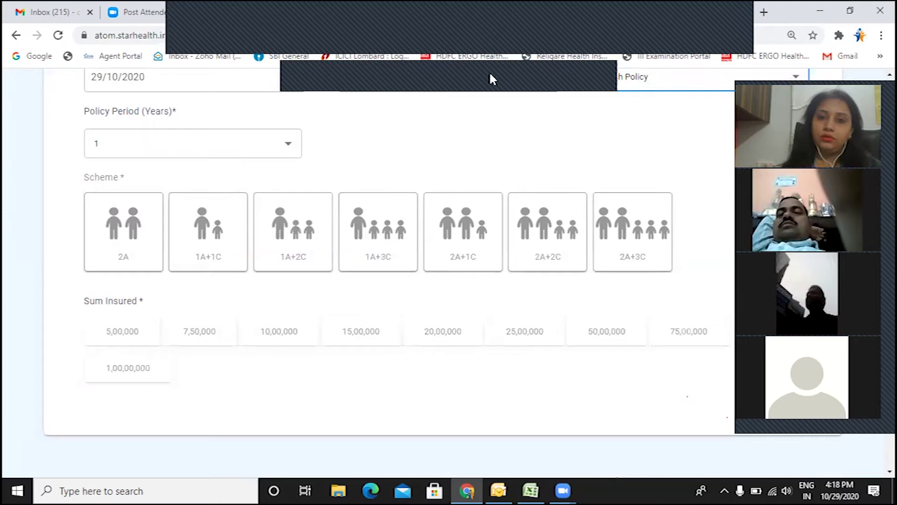
{"action": "left_click", "coordinate": [500, 78]}
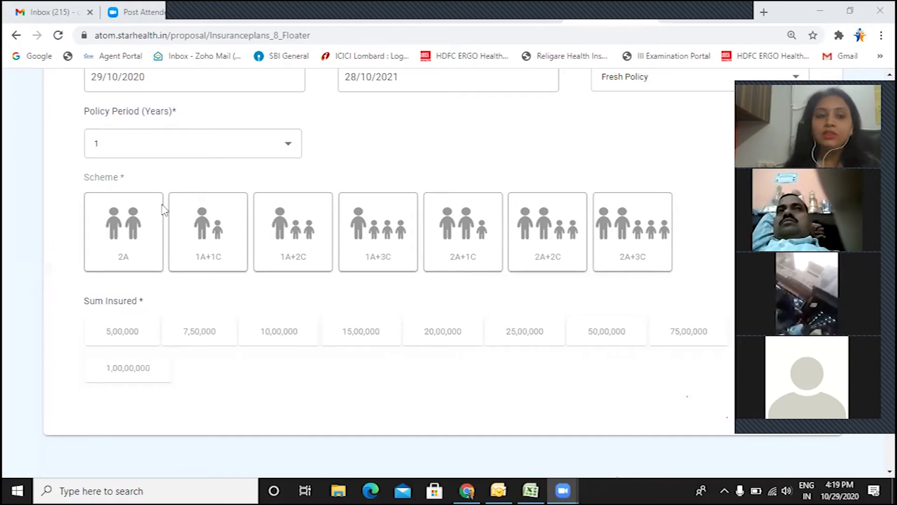
{"action": "left_click", "coordinate": [130, 238]}
{"action": "scroll", "coordinate": [122, 255], "scroll_direction": "down", "scroll_amount": 1}
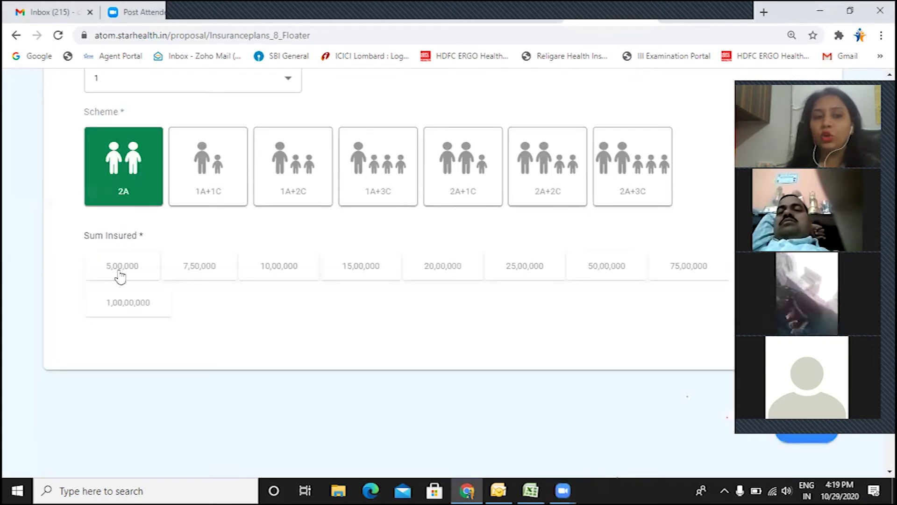
{"action": "left_click", "coordinate": [284, 276]}
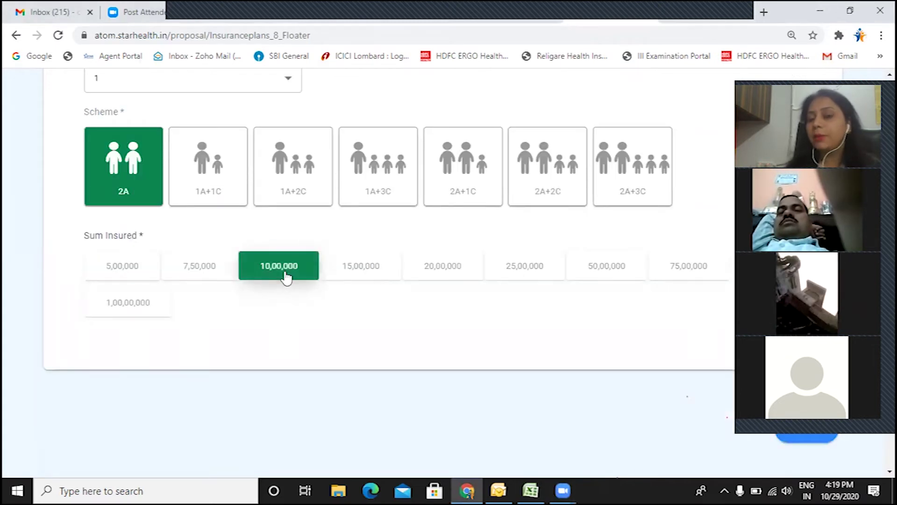
{"action": "scroll", "coordinate": [287, 277], "scroll_direction": "down", "scroll_amount": 1}
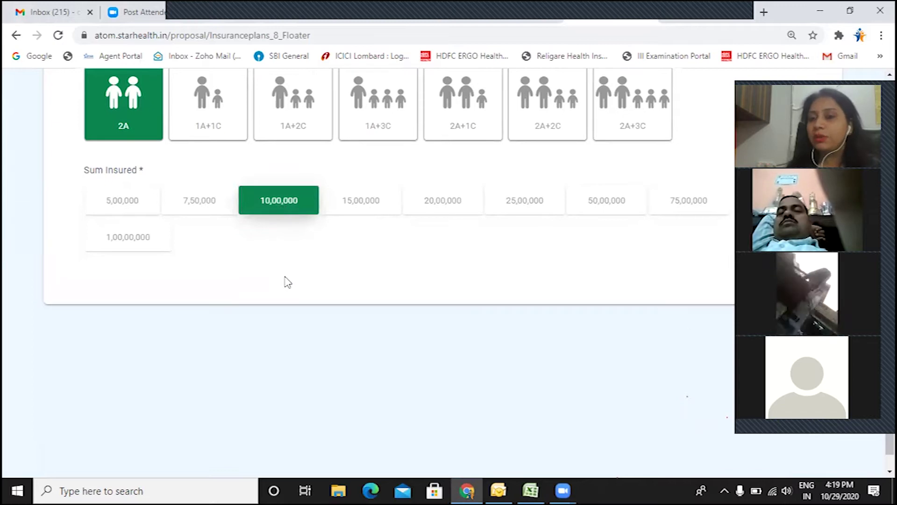
{"action": "scroll", "coordinate": [288, 280], "scroll_direction": "down", "scroll_amount": 1}
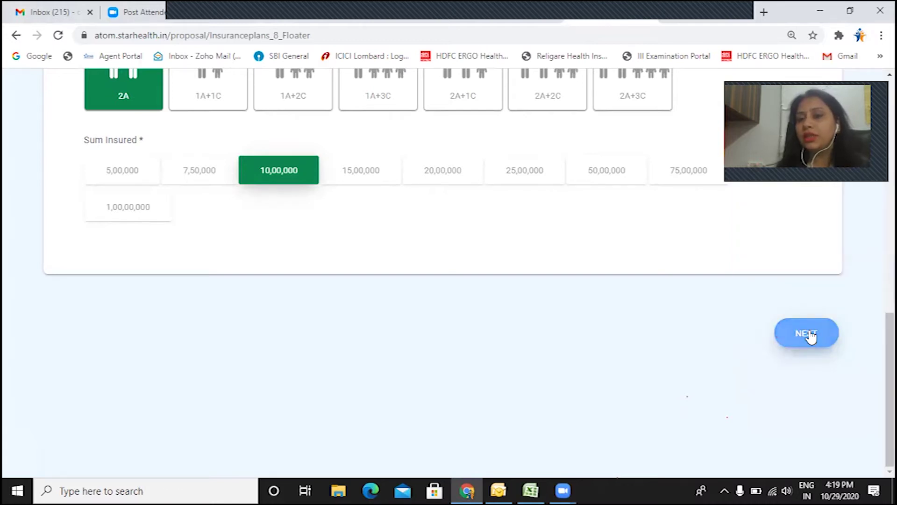
{"action": "left_click", "coordinate": [808, 333]}
{"action": "scroll", "coordinate": [605, 357], "scroll_direction": "down", "scroll_amount": 4}
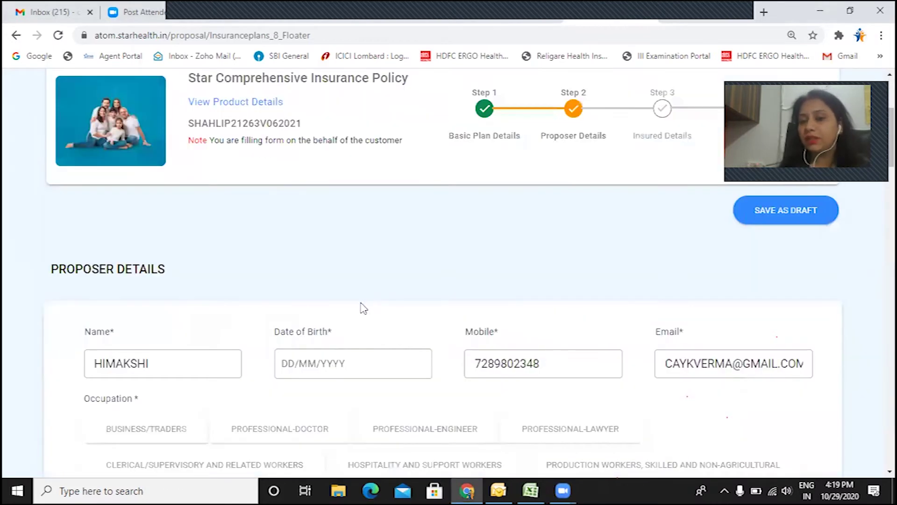
{"action": "scroll", "coordinate": [364, 309], "scroll_direction": "down", "scroll_amount": 12}
{"action": "scroll", "coordinate": [363, 313], "scroll_direction": "down", "scroll_amount": 10}
{"action": "scroll", "coordinate": [364, 314], "scroll_direction": "up", "scroll_amount": 10}
{"action": "scroll", "coordinate": [363, 312], "scroll_direction": "up", "scroll_amount": 12}
{"action": "scroll", "coordinate": [281, 294], "scroll_direction": "down", "scroll_amount": 3}
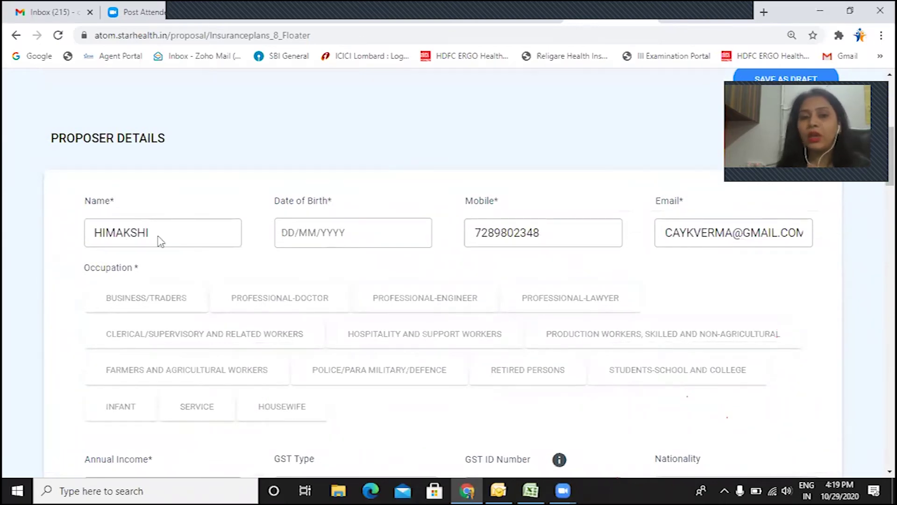
{"action": "left_click", "coordinate": [314, 238]}
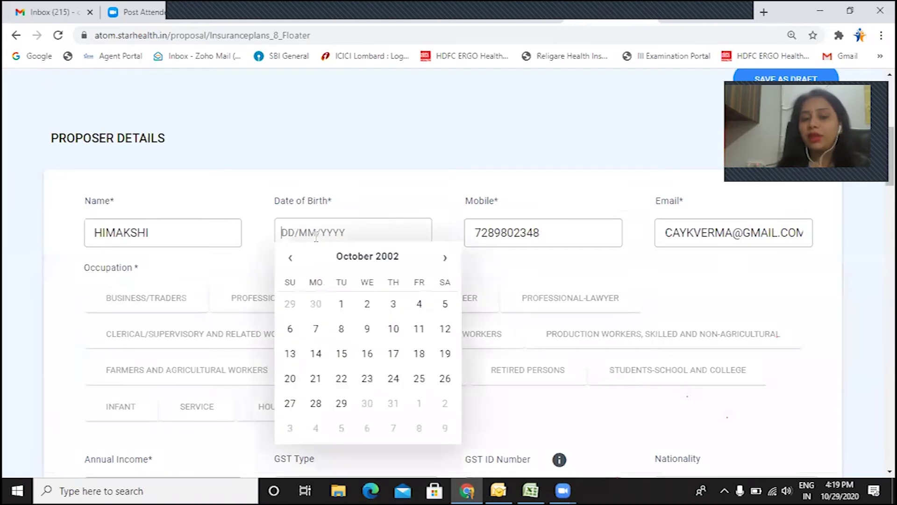
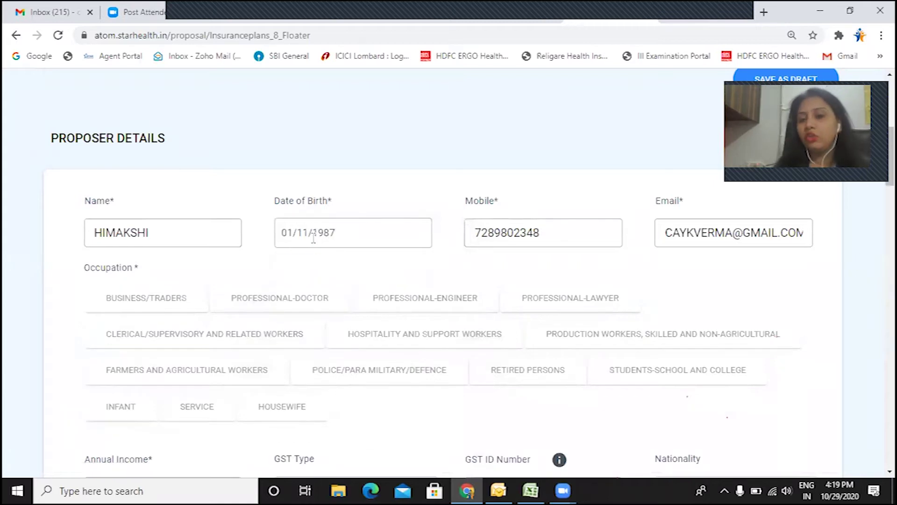
{"action": "scroll", "coordinate": [357, 292], "scroll_direction": "down", "scroll_amount": 1}
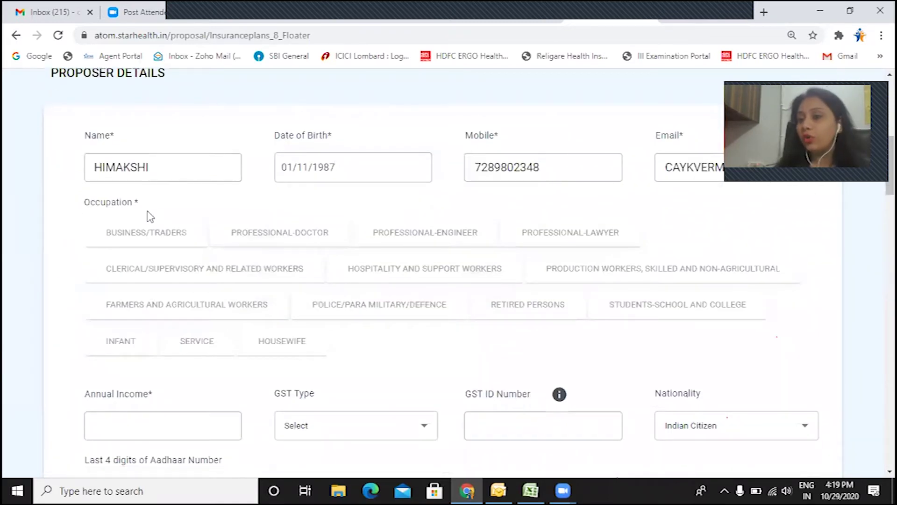
{"action": "scroll", "coordinate": [181, 258], "scroll_direction": "down", "scroll_amount": 1}
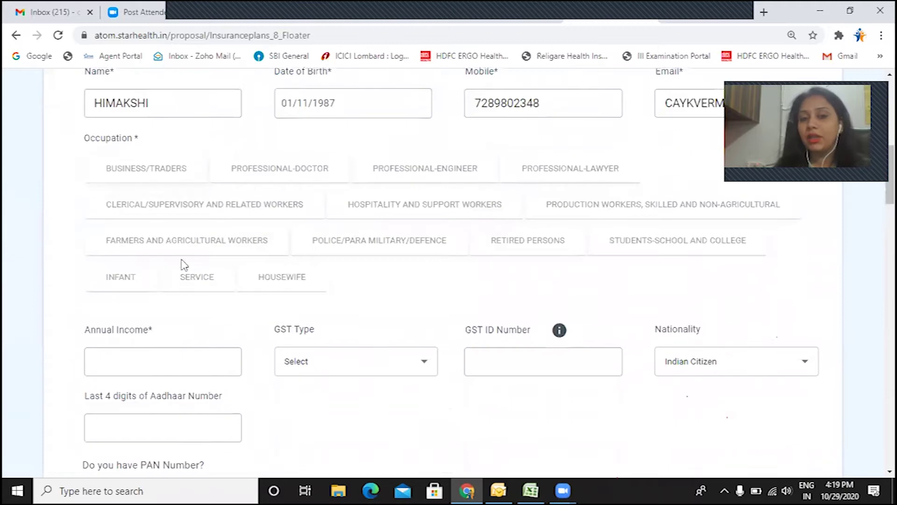
{"action": "left_click", "coordinate": [200, 286]}
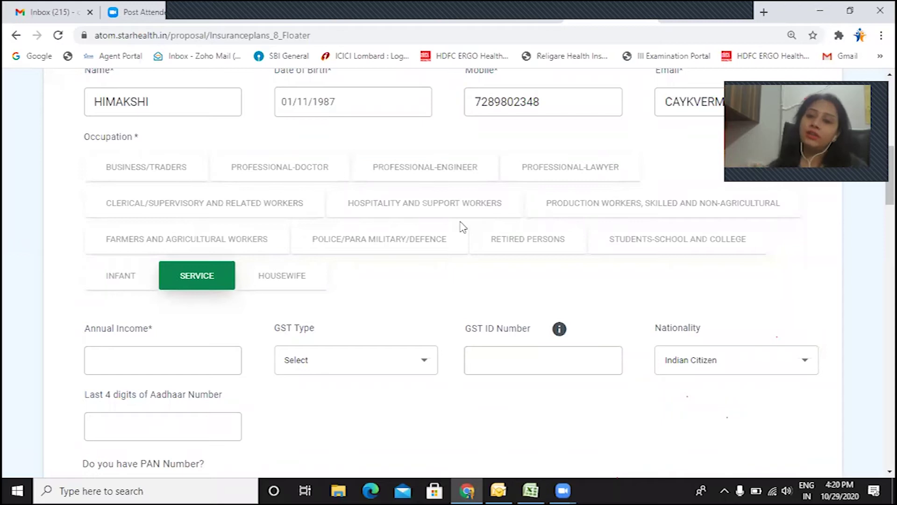
Step: Set annual income to 300000, leave GST Type unset, and autofill the Aadhaar last four digits
{"action": "scroll", "coordinate": [266, 232], "scroll_direction": "down", "scroll_amount": 3}
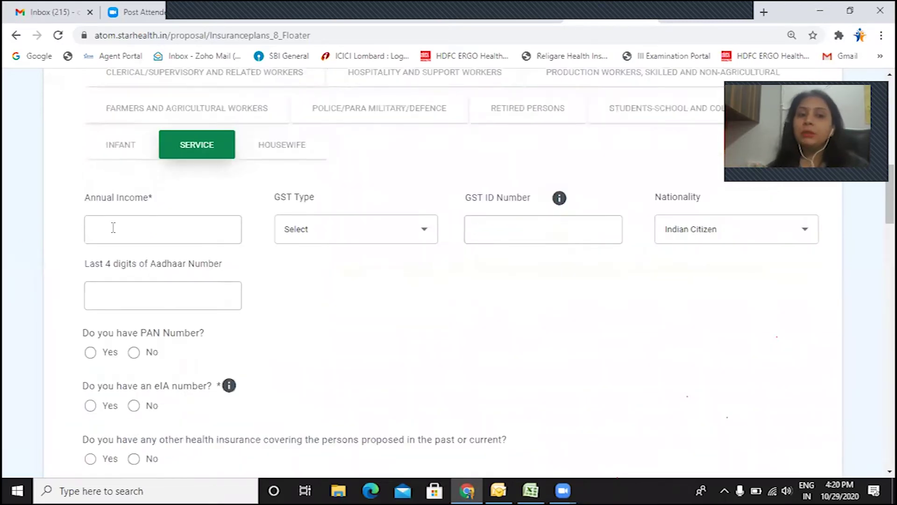
{"action": "left_click", "coordinate": [114, 231]}
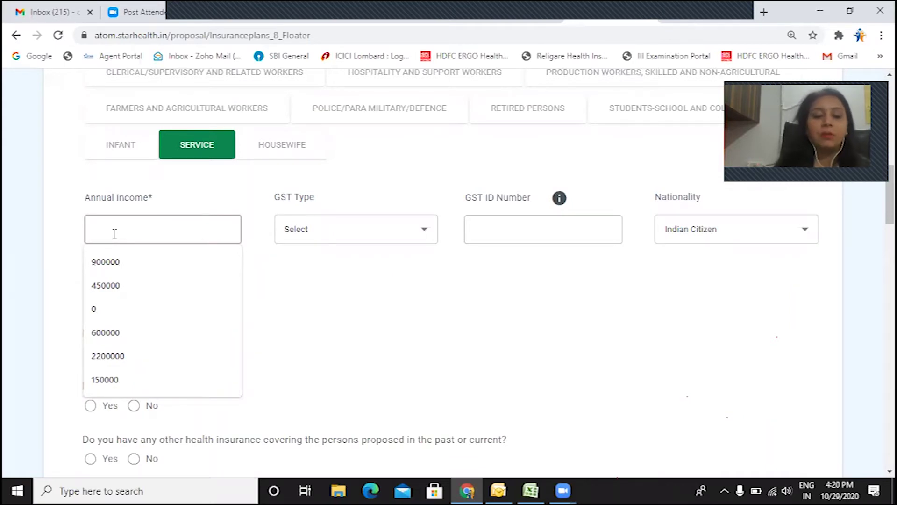
{"action": "type", "text": "300000"}
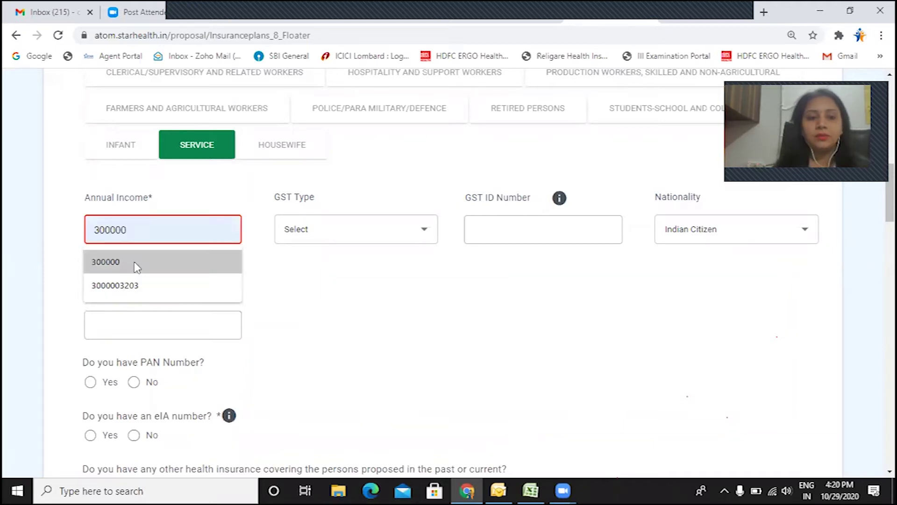
{"action": "left_click", "coordinate": [134, 262]}
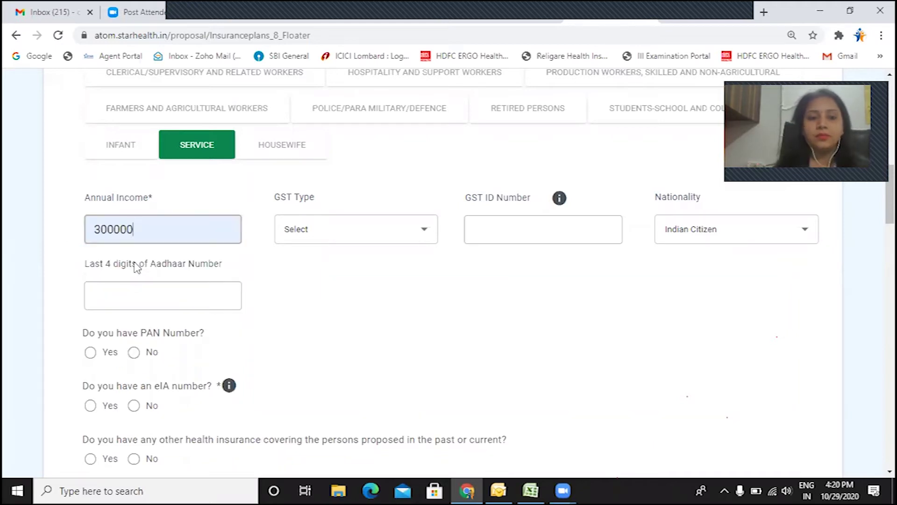
{"action": "scroll", "coordinate": [196, 273], "scroll_direction": "down", "scroll_amount": 2}
{"action": "scroll", "coordinate": [363, 274], "scroll_direction": "up", "scroll_amount": 1}
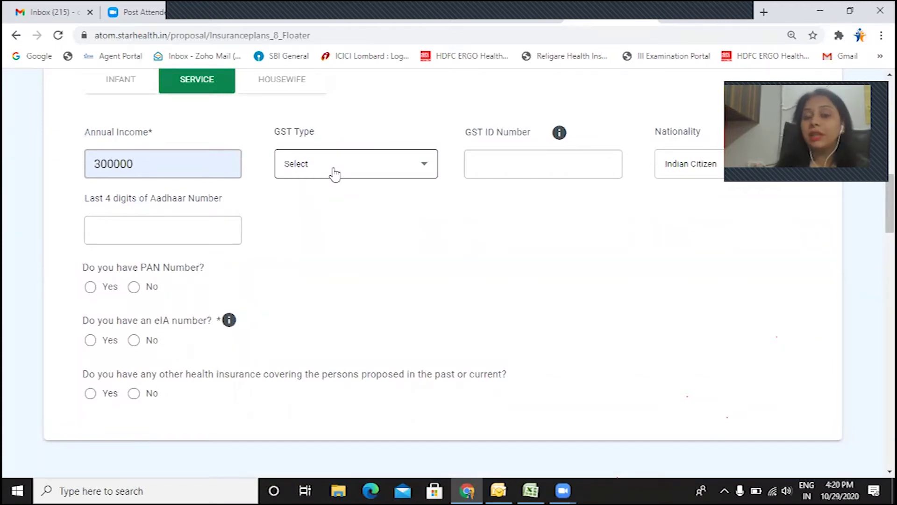
{"action": "left_click", "coordinate": [335, 173]}
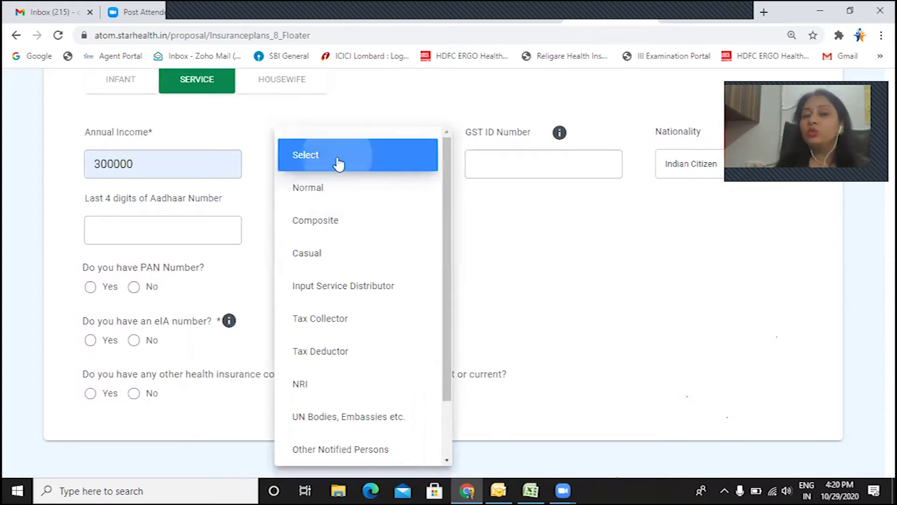
{"action": "left_click", "coordinate": [339, 163]}
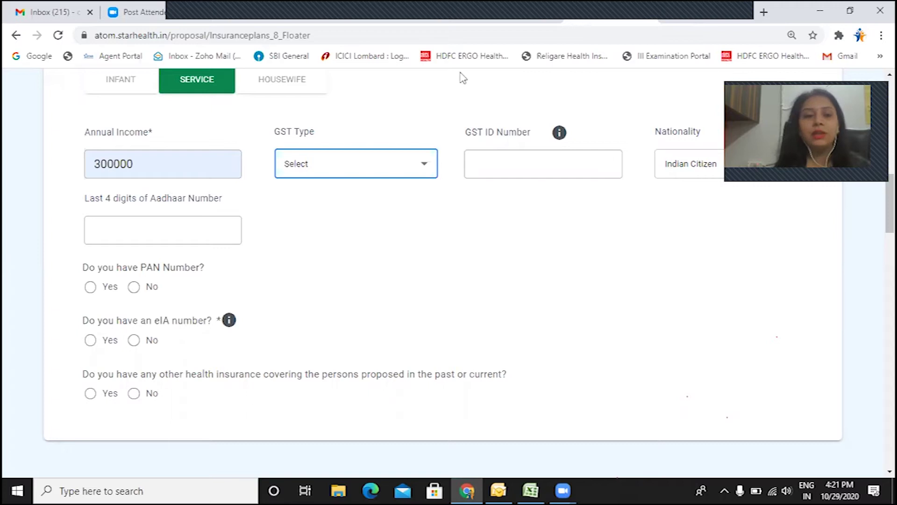
{"action": "left_click", "coordinate": [111, 241]}
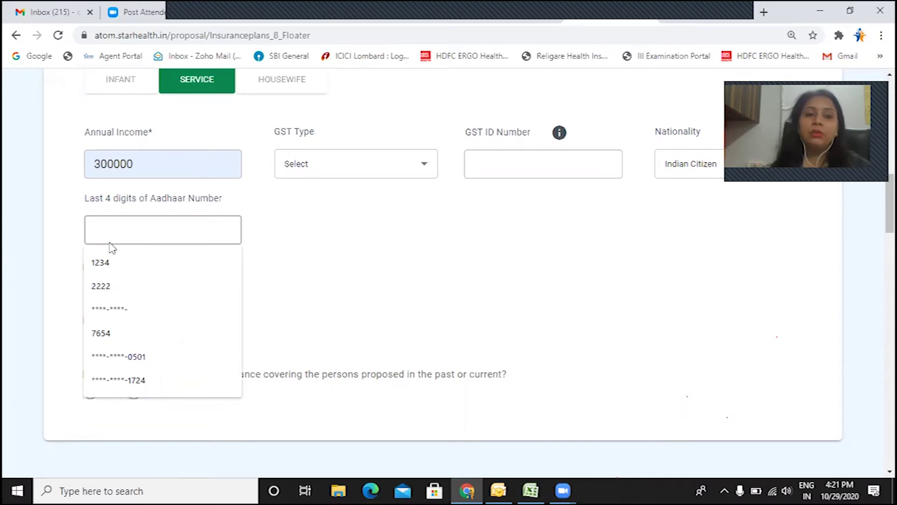
{"action": "left_click", "coordinate": [108, 262]}
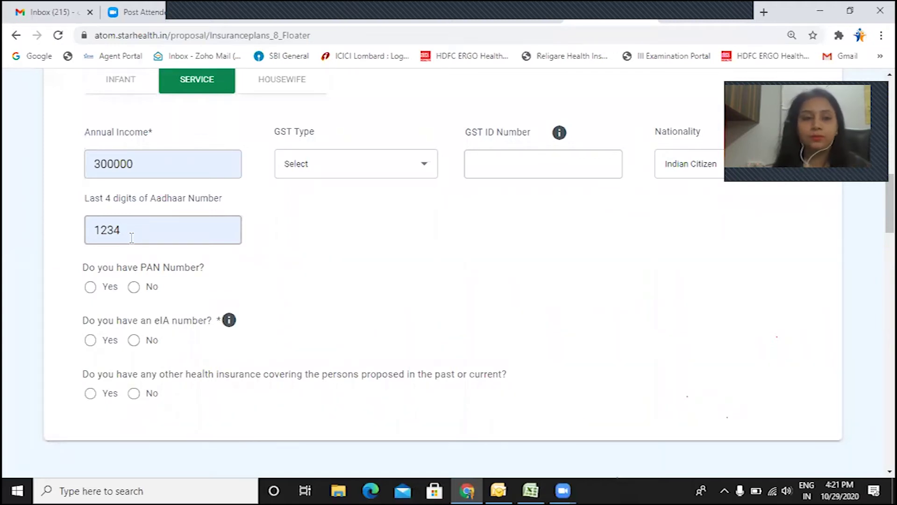
Step: Answer No to having a PAN number and No to having an eIA number
{"action": "scroll", "coordinate": [152, 247], "scroll_direction": "down", "scroll_amount": 1}
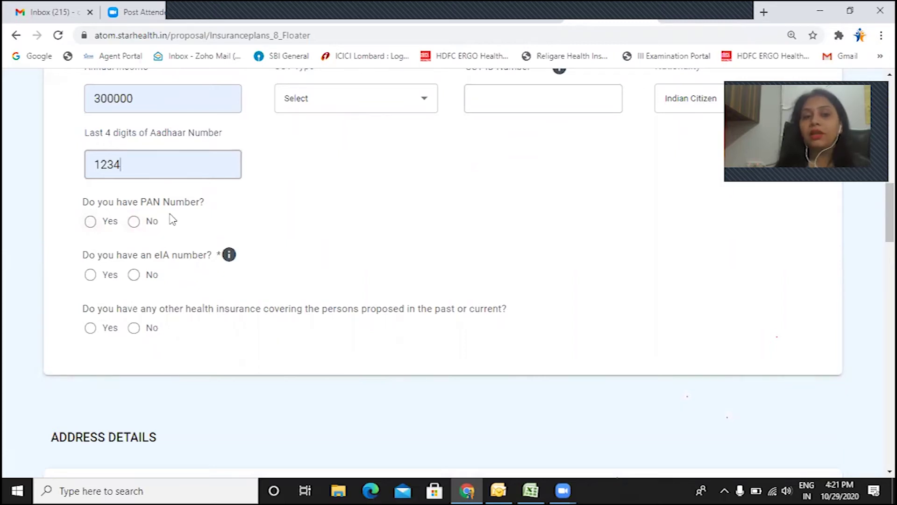
{"action": "left_click", "coordinate": [91, 222]}
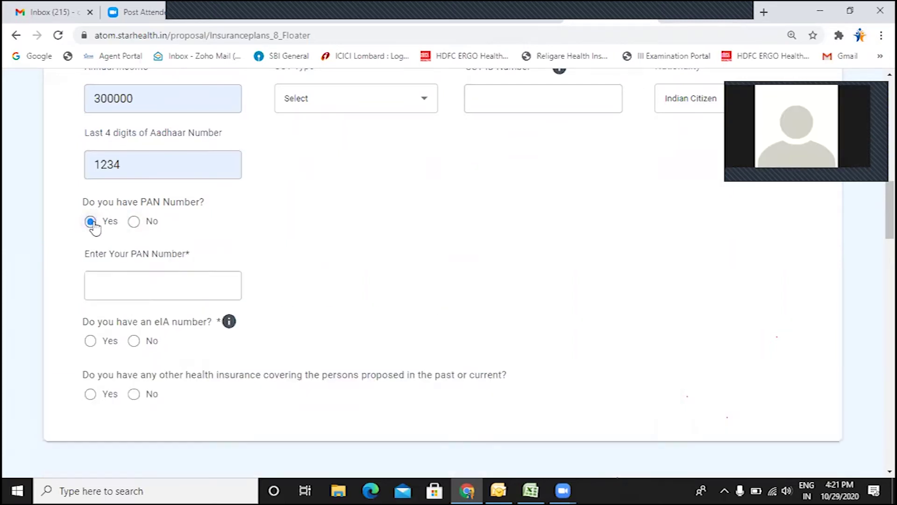
{"action": "left_click", "coordinate": [110, 284]}
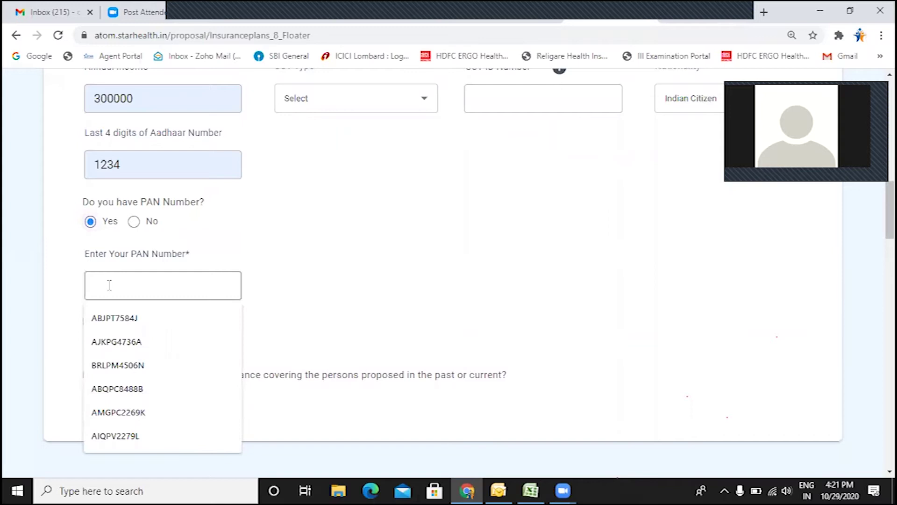
{"action": "left_click", "coordinate": [134, 222]}
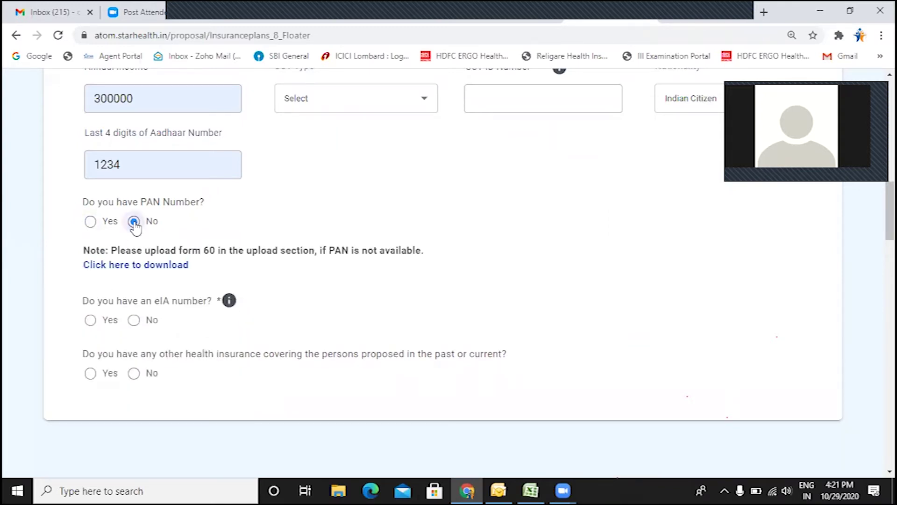
{"action": "scroll", "coordinate": [134, 226], "scroll_direction": "down", "scroll_amount": 2}
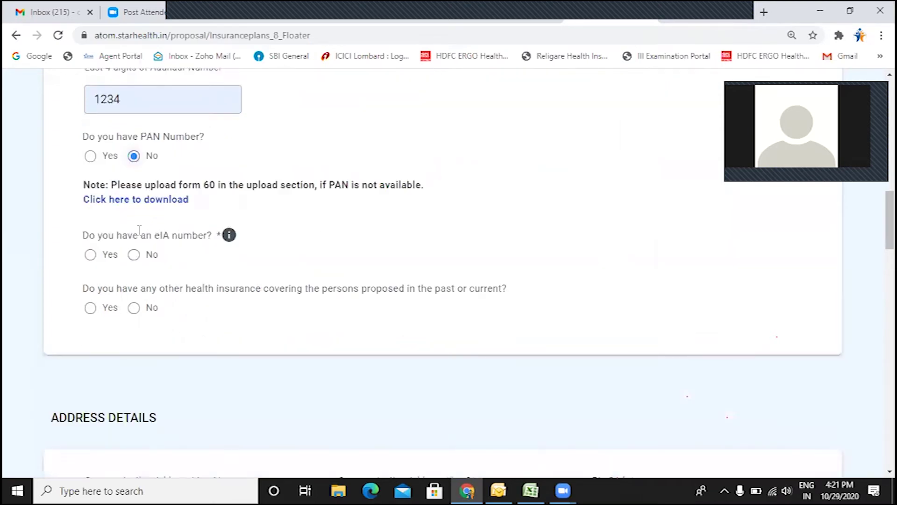
{"action": "left_click", "coordinate": [134, 255]}
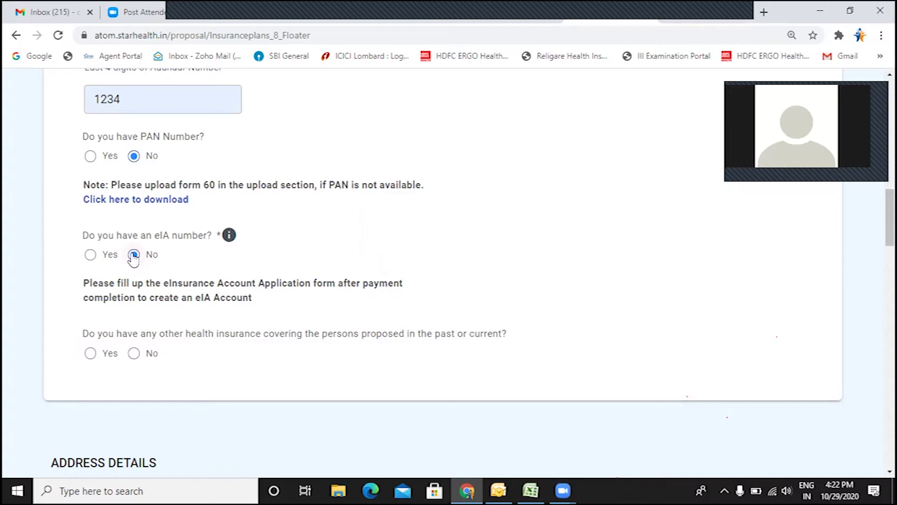
Step: Answer No to other health insurance for the proposed persons, after briefly choosing Yes
{"action": "scroll", "coordinate": [134, 295], "scroll_direction": "down", "scroll_amount": 3}
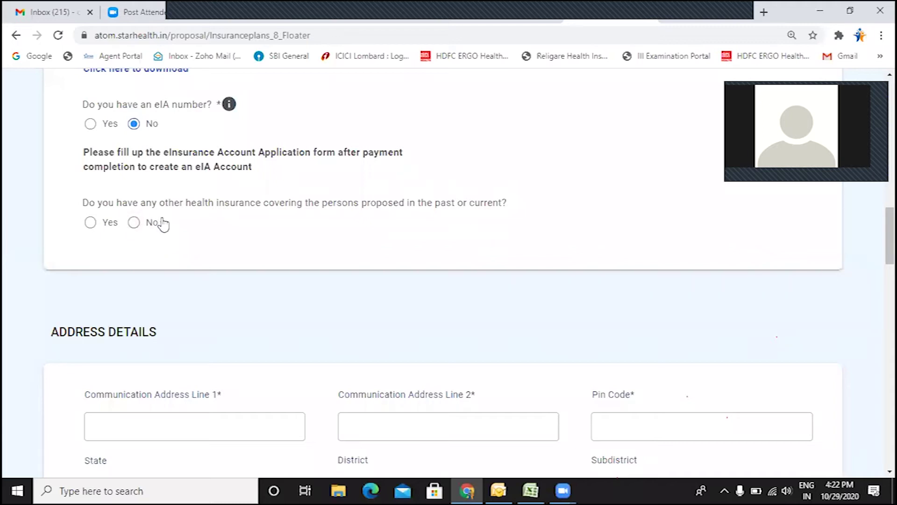
{"action": "left_click", "coordinate": [135, 223]}
{"action": "scroll", "coordinate": [138, 229], "scroll_direction": "down", "scroll_amount": 1}
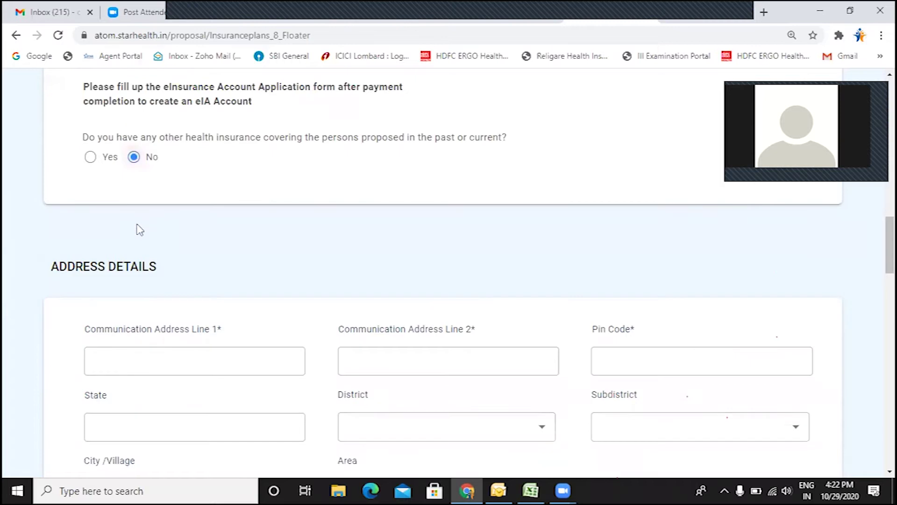
{"action": "left_click", "coordinate": [90, 157]}
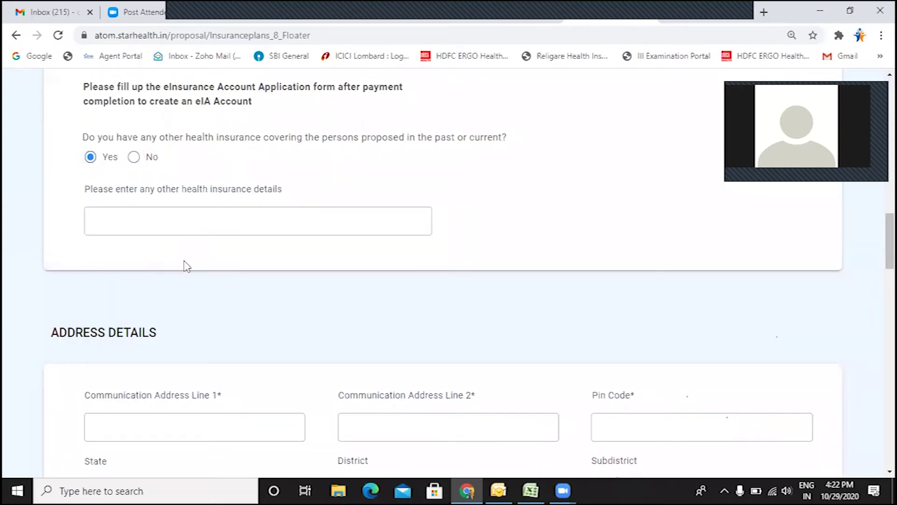
{"action": "left_click", "coordinate": [134, 159]}
{"action": "scroll", "coordinate": [135, 165], "scroll_direction": "down", "scroll_amount": 1}
{"action": "scroll", "coordinate": [135, 165], "scroll_direction": "down", "scroll_amount": 2}
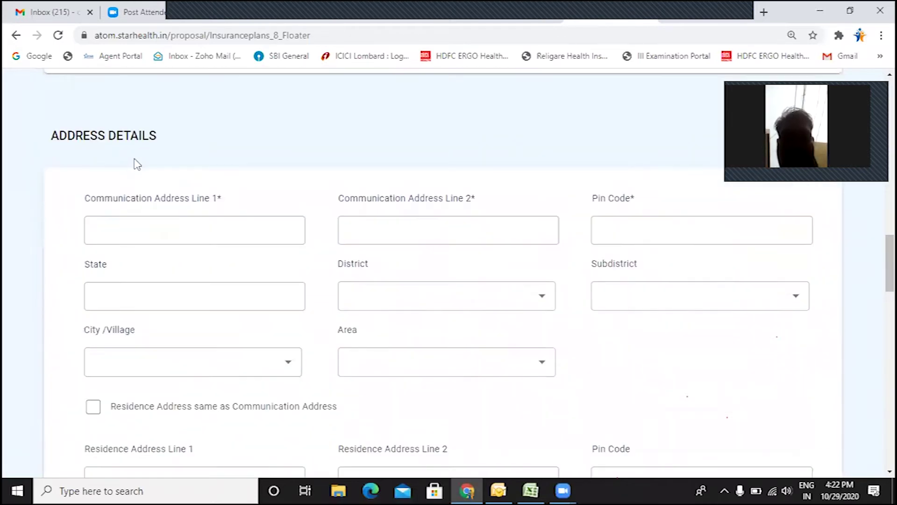
Step: Fill communication address lines 1 and 2 with the saved address and landmark entries
{"action": "left_click", "coordinate": [136, 161]}
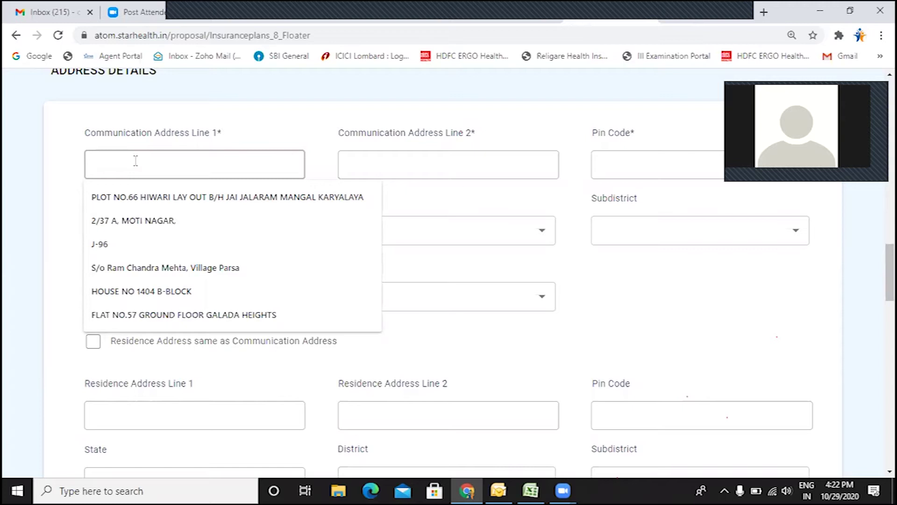
{"action": "left_click", "coordinate": [425, 164]}
{"action": "key", "text": "shift+Tab"}
{"action": "left_click", "coordinate": [356, 167]}
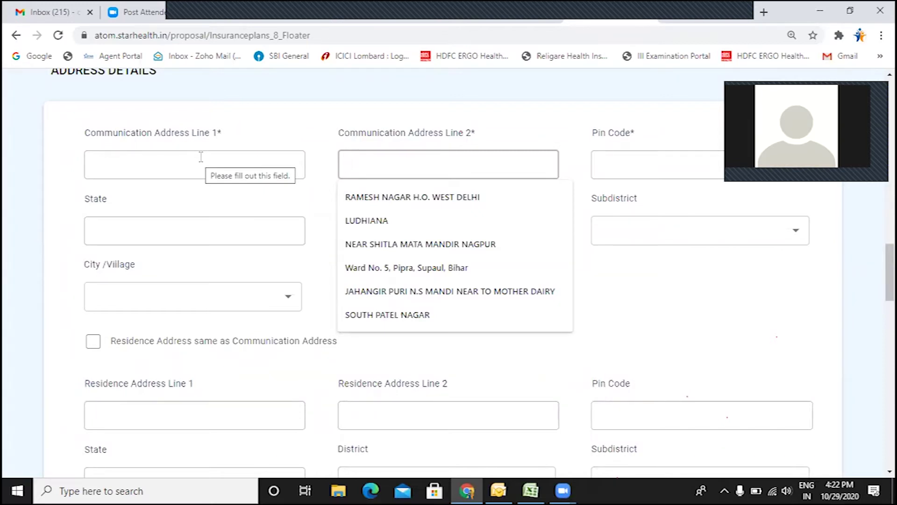
{"action": "left_click", "coordinate": [183, 161]}
{"action": "left_click", "coordinate": [156, 219]}
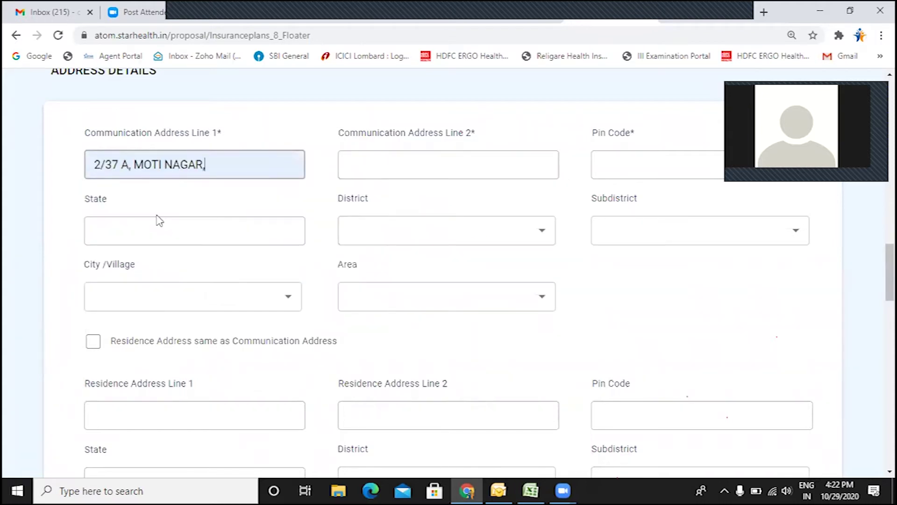
{"action": "left_click", "coordinate": [372, 167]}
{"action": "left_click", "coordinate": [387, 244]}
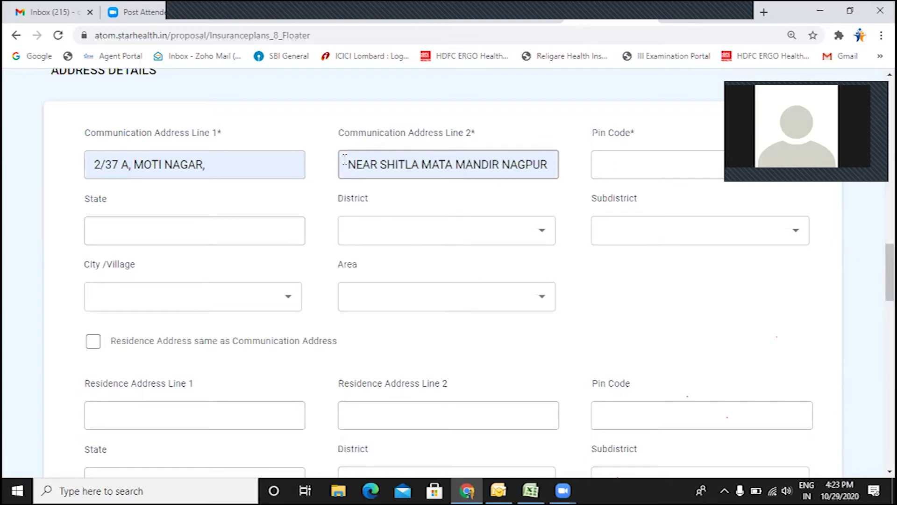
Step: Enter pin code 110059 from its suggestion and make the residence address match the communication address
{"action": "left_click", "coordinate": [614, 164]}
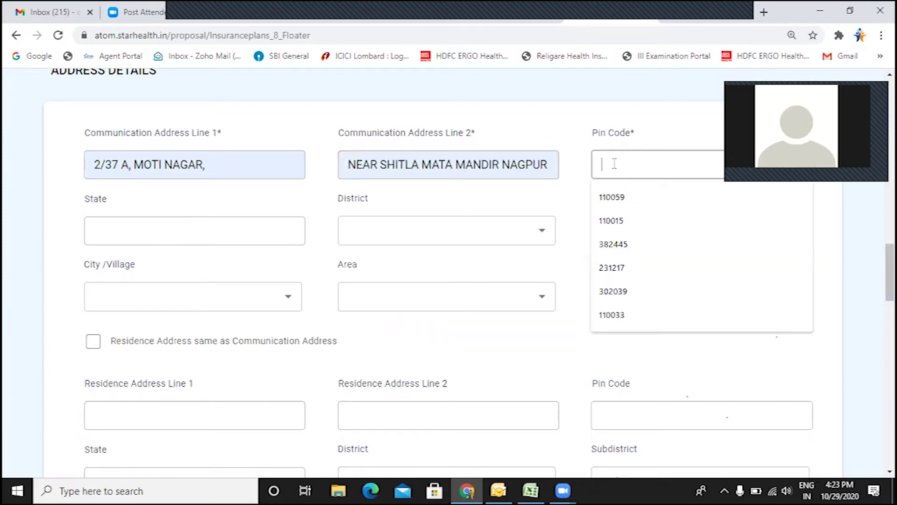
{"action": "type", "text": "110059"}
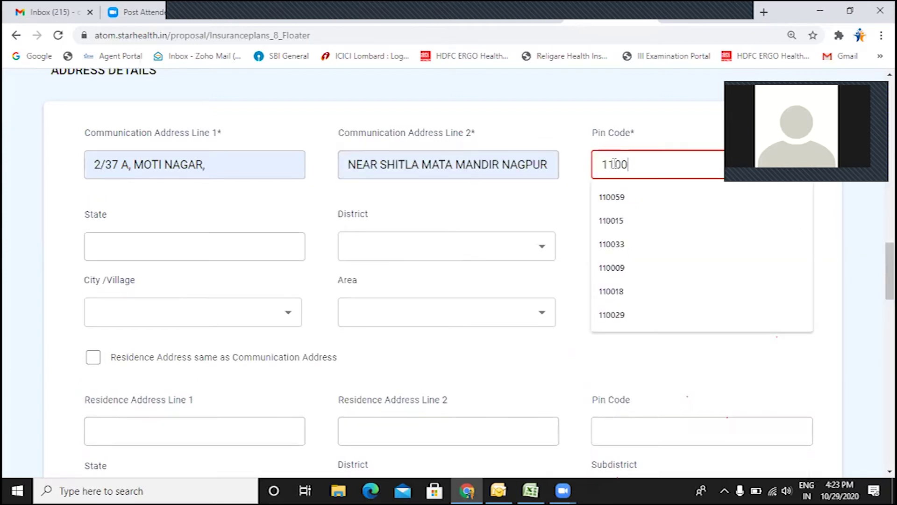
{"action": "left_click", "coordinate": [620, 197]}
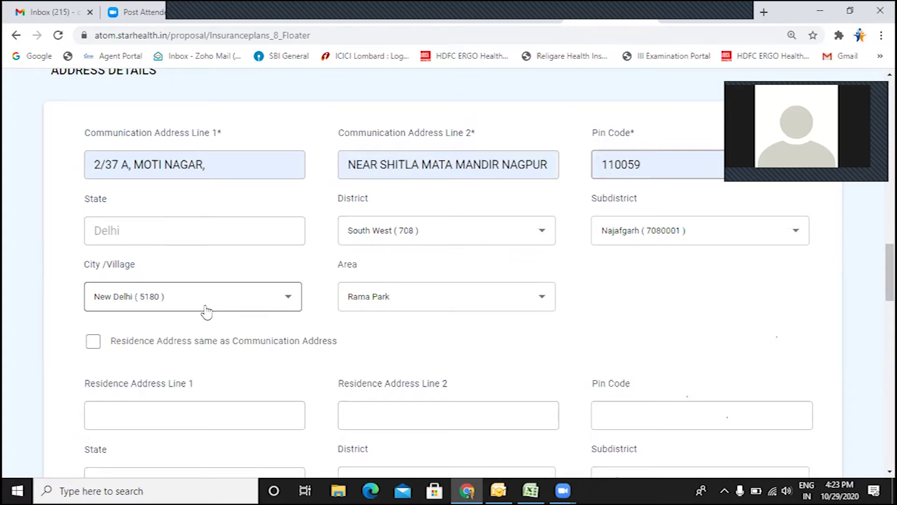
{"action": "scroll", "coordinate": [190, 304], "scroll_direction": "down", "scroll_amount": 1}
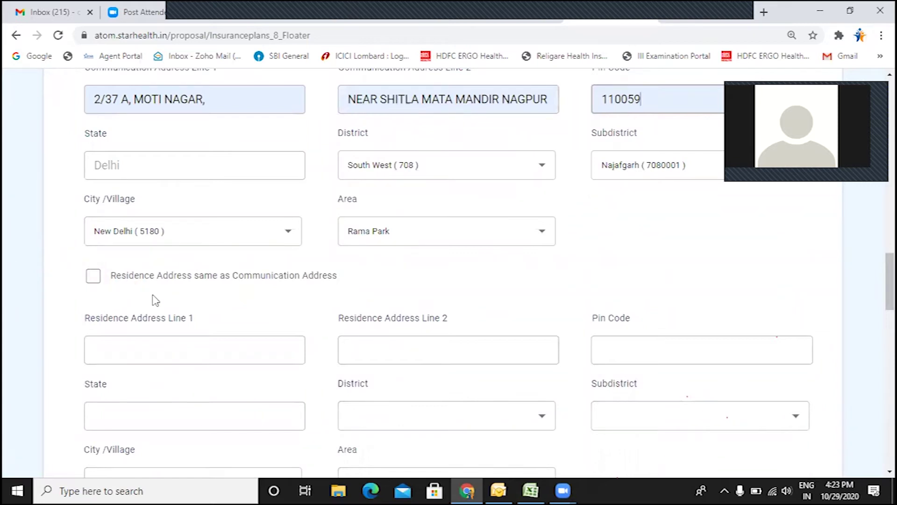
{"action": "scroll", "coordinate": [153, 299], "scroll_direction": "down", "scroll_amount": 1}
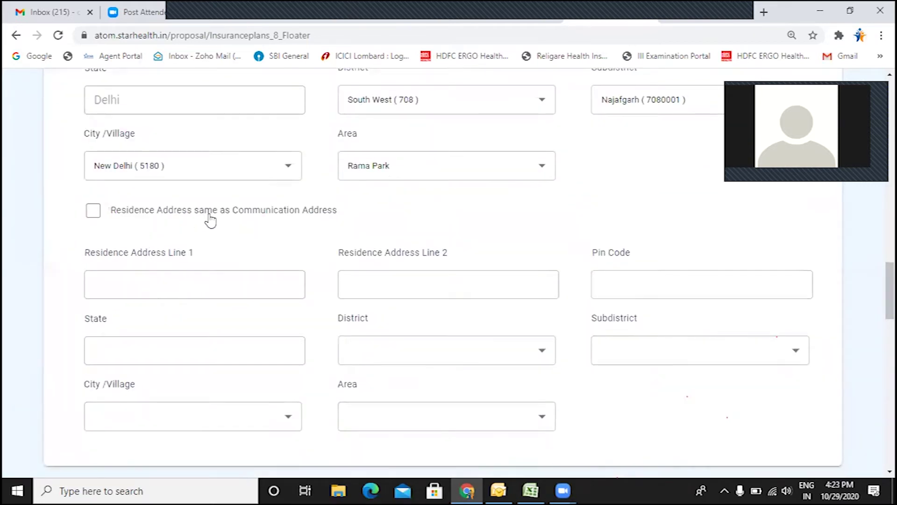
{"action": "scroll", "coordinate": [307, 236], "scroll_direction": "down", "scroll_amount": 1}
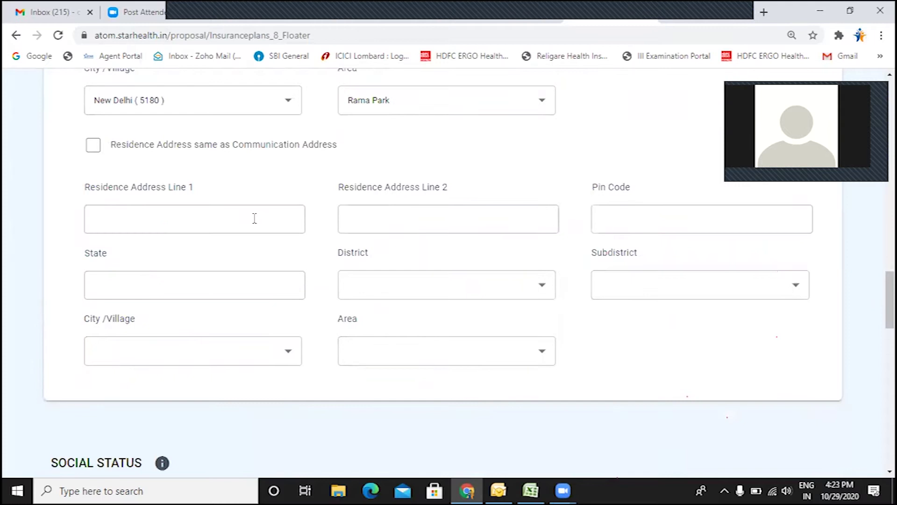
{"action": "left_click", "coordinate": [93, 147]}
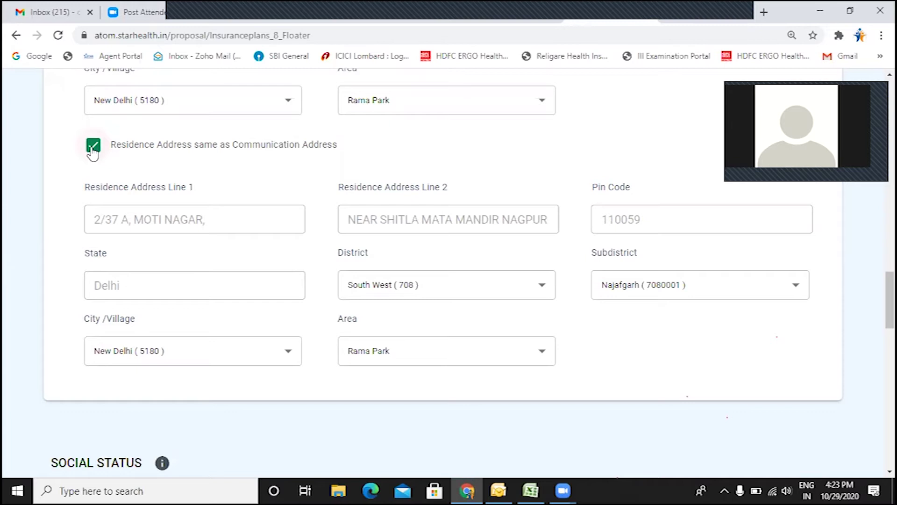
Step: Answer No to social status, leave the bank account number blank, and reach Nominee Details 1
{"action": "scroll", "coordinate": [99, 162], "scroll_direction": "down", "scroll_amount": 3}
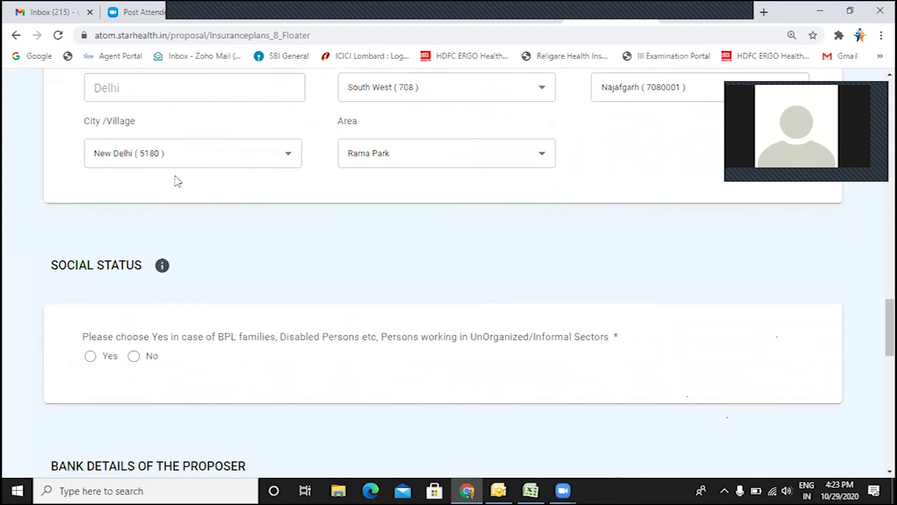
{"action": "scroll", "coordinate": [141, 196], "scroll_direction": "down", "scroll_amount": 1}
{"action": "scroll", "coordinate": [114, 218], "scroll_direction": "down", "scroll_amount": 1}
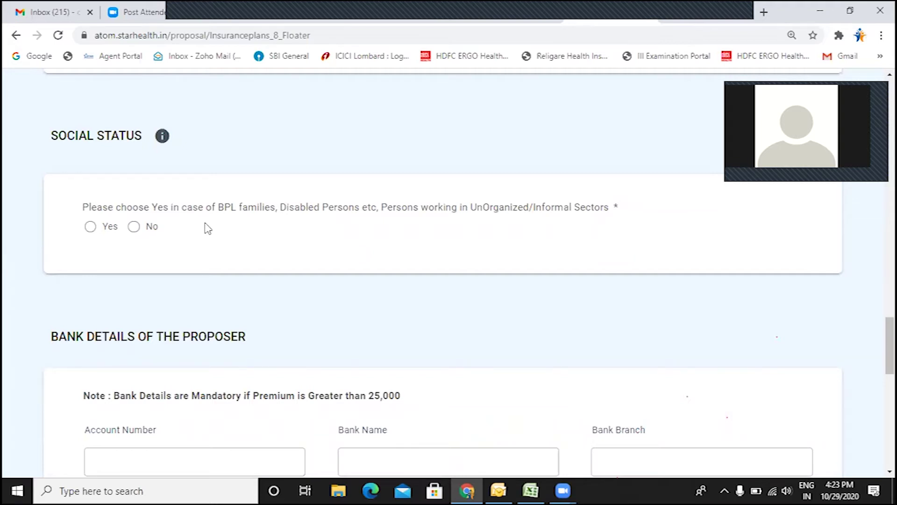
{"action": "left_click", "coordinate": [134, 228]}
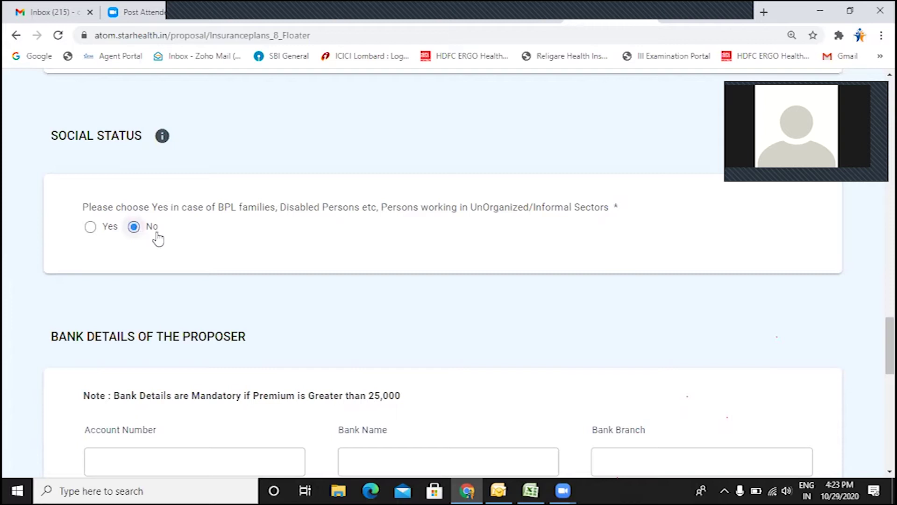
{"action": "scroll", "coordinate": [326, 276], "scroll_direction": "down", "scroll_amount": 1}
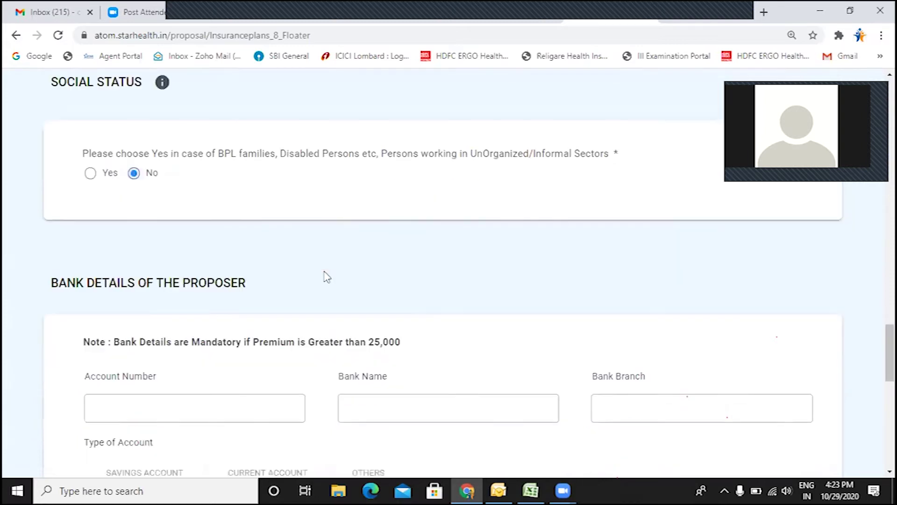
{"action": "scroll", "coordinate": [326, 275], "scroll_direction": "down", "scroll_amount": 1}
{"action": "scroll", "coordinate": [313, 259], "scroll_direction": "down", "scroll_amount": 1}
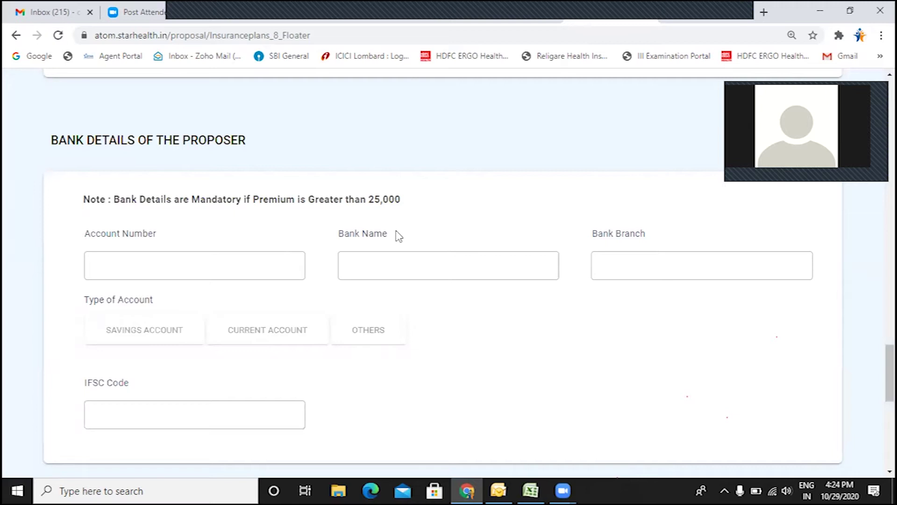
{"action": "left_click", "coordinate": [117, 269]}
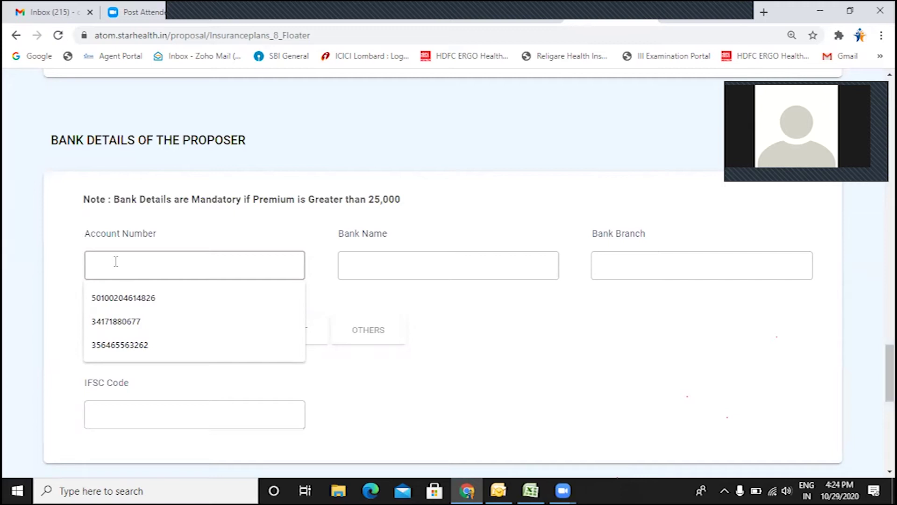
{"action": "scroll", "coordinate": [119, 262], "scroll_direction": "down", "scroll_amount": 5}
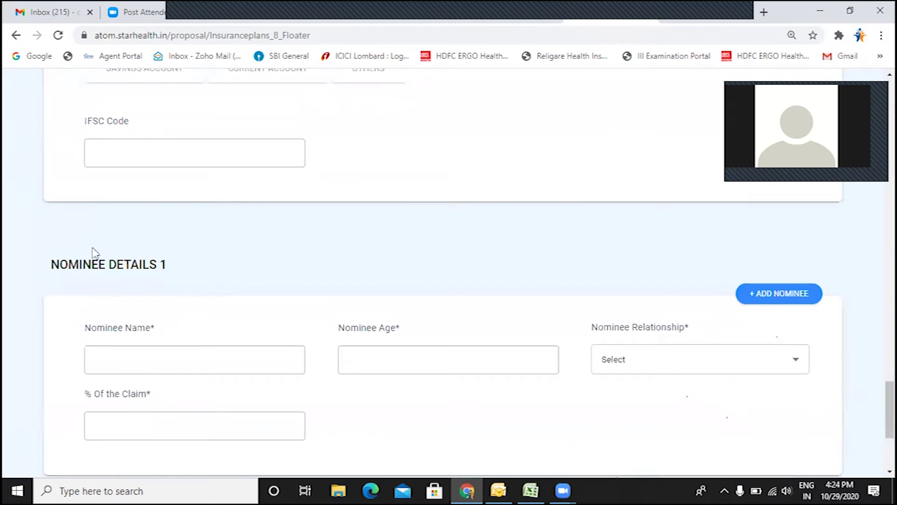
Step: Fill Nominee 1 with the saved name, age 35, relationship Spouse and 100% claim share
{"action": "scroll", "coordinate": [131, 187], "scroll_direction": "down", "scroll_amount": 3}
{"action": "scroll", "coordinate": [137, 198], "scroll_direction": "down", "scroll_amount": 1}
{"action": "left_click", "coordinate": [135, 166]}
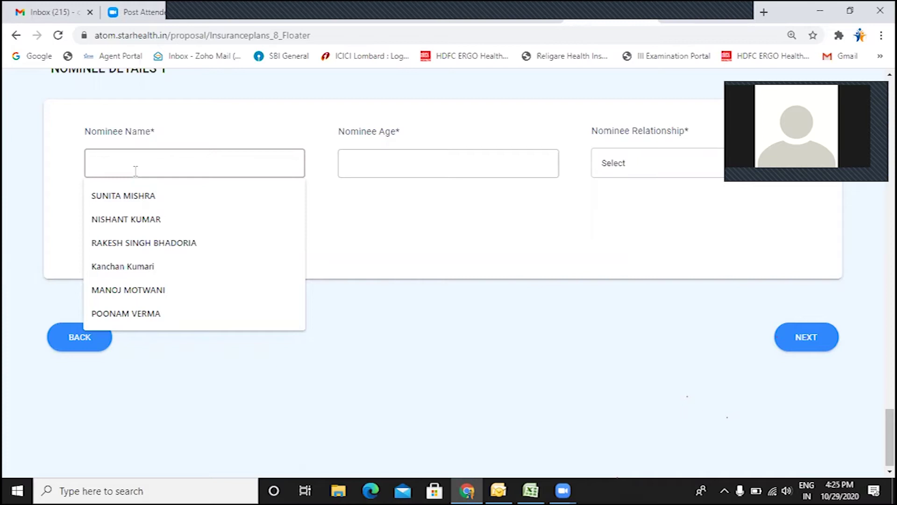
{"action": "left_click", "coordinate": [131, 220]}
{"action": "left_click", "coordinate": [358, 170]}
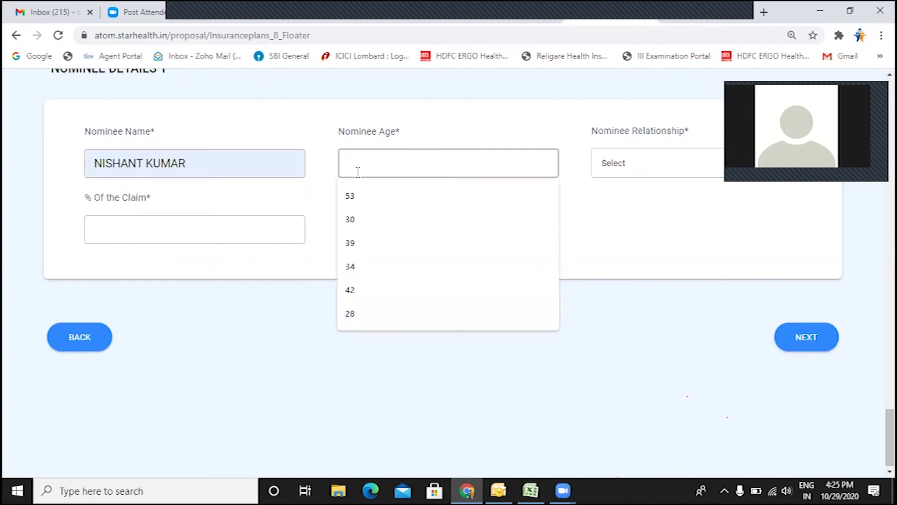
{"action": "type", "text": "35"}
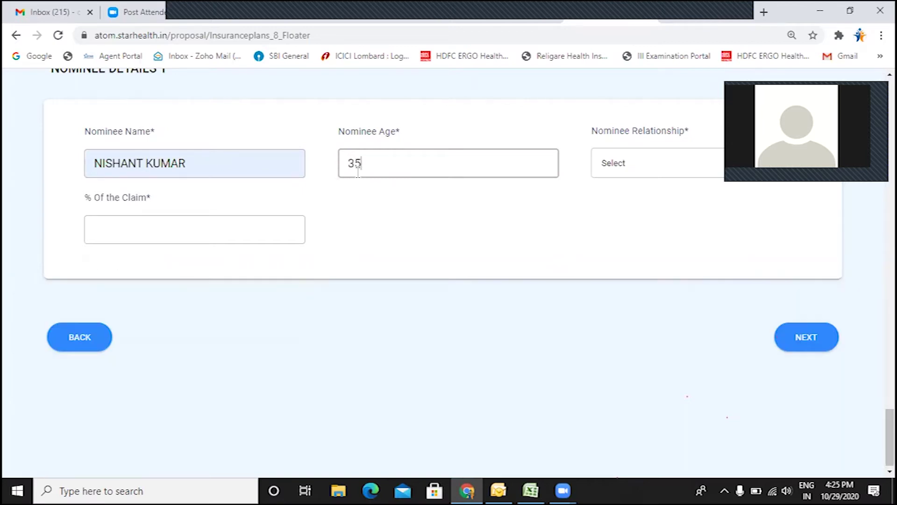
{"action": "left_click", "coordinate": [627, 164]}
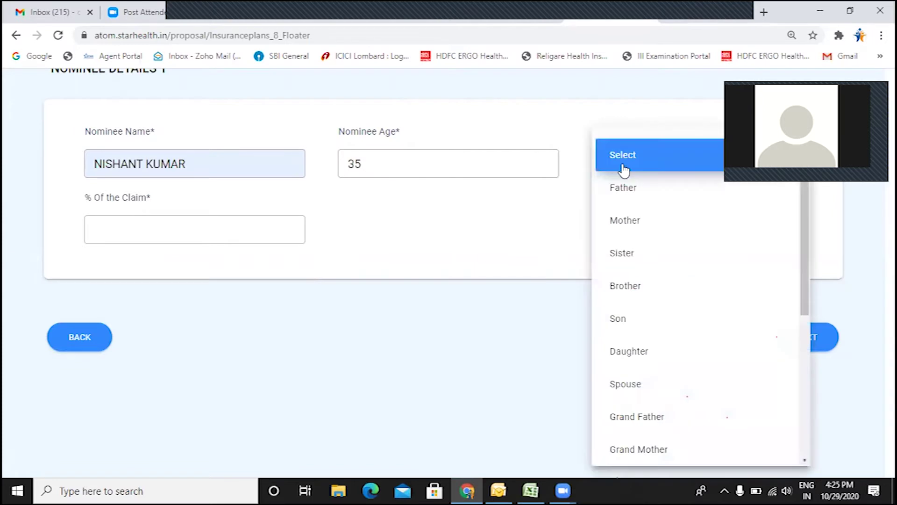
{"action": "left_click", "coordinate": [641, 388]}
{"action": "left_click", "coordinate": [97, 222]}
{"action": "left_click", "coordinate": [111, 264]}
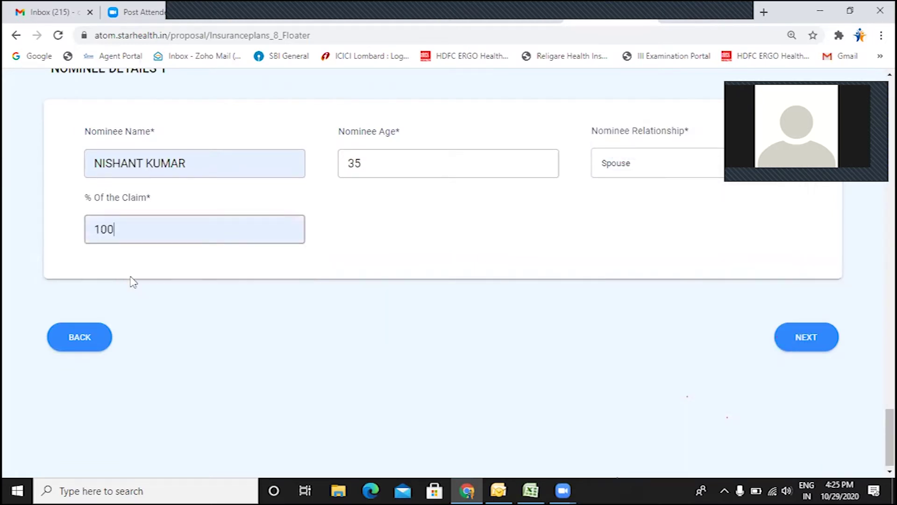
Step: Look back over the filled proposer details, then submit the proposer step with NEXT
{"action": "scroll", "coordinate": [398, 276], "scroll_direction": "up", "scroll_amount": 7}
{"action": "scroll", "coordinate": [402, 276], "scroll_direction": "up", "scroll_amount": 20}
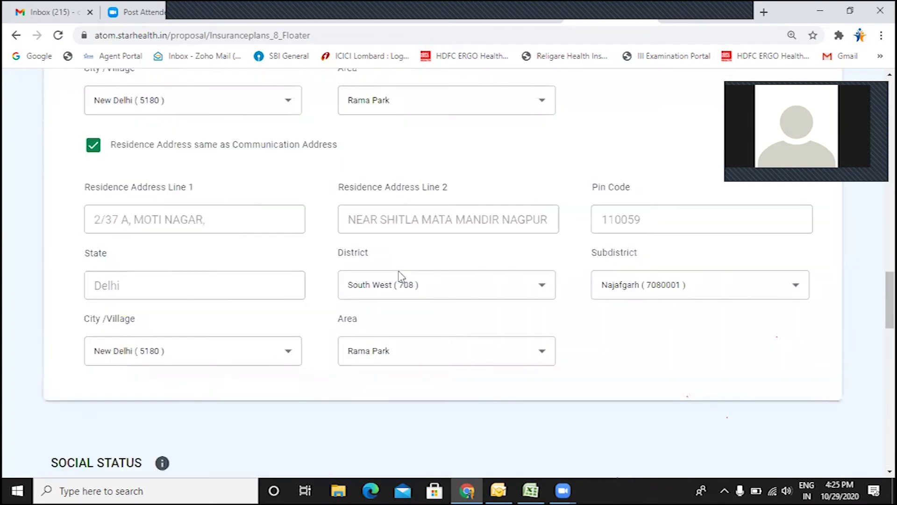
{"action": "scroll", "coordinate": [401, 277], "scroll_direction": "up", "scroll_amount": 15}
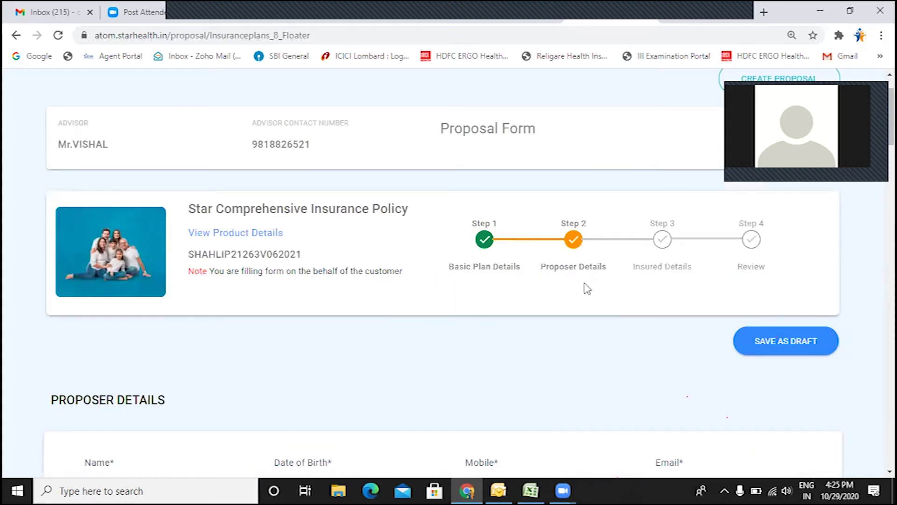
{"action": "scroll", "coordinate": [587, 287], "scroll_direction": "down", "scroll_amount": 7}
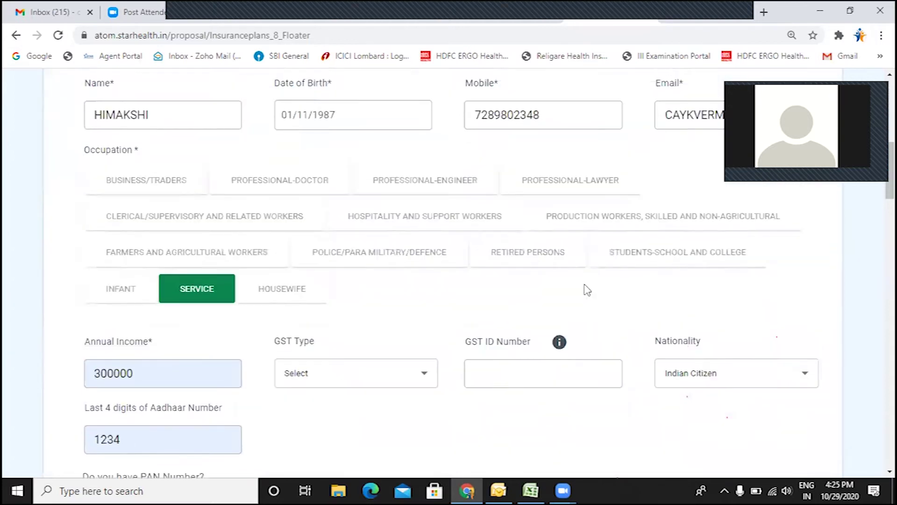
{"action": "scroll", "coordinate": [587, 286], "scroll_direction": "up", "scroll_amount": 4}
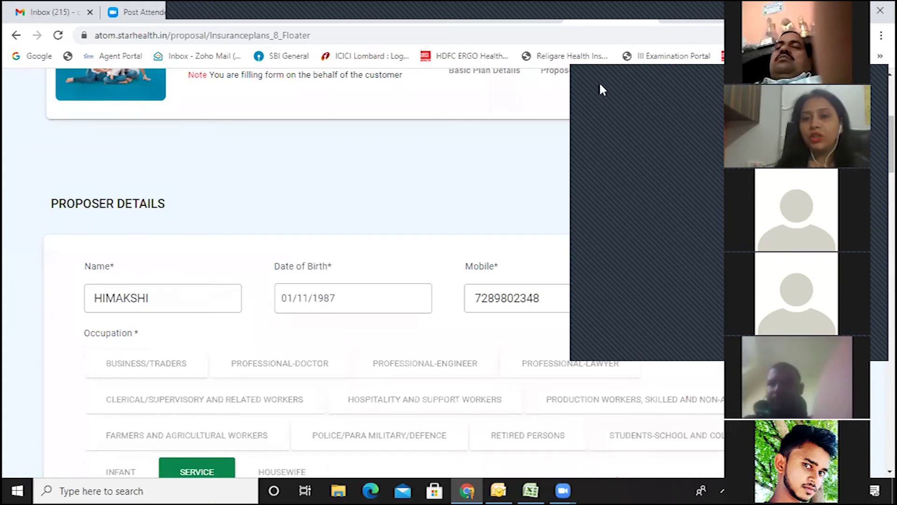
{"action": "scroll", "coordinate": [597, 280], "scroll_direction": "down", "scroll_amount": 15}
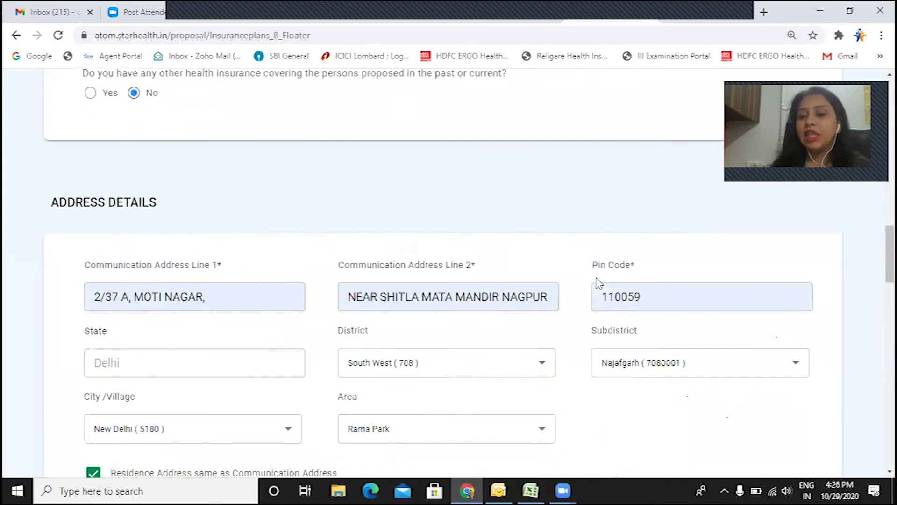
{"action": "scroll", "coordinate": [597, 280], "scroll_direction": "down", "scroll_amount": 10}
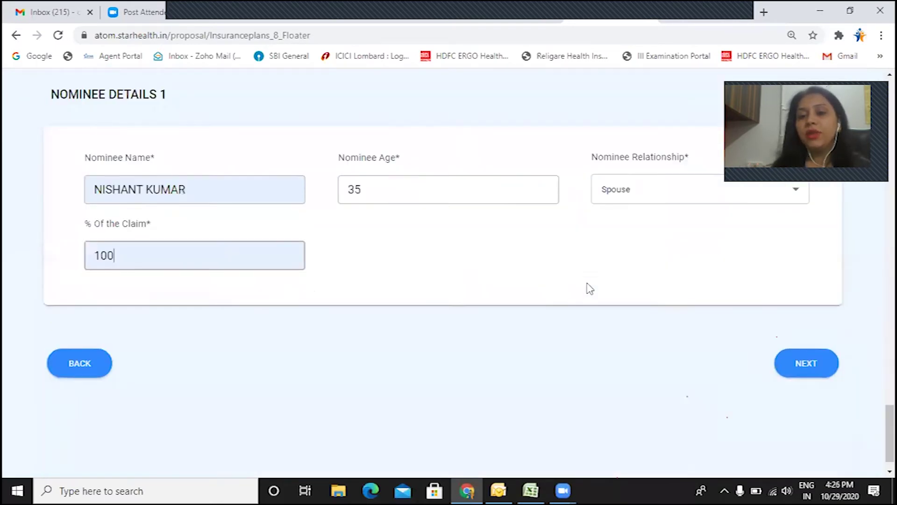
{"action": "left_click", "coordinate": [809, 341]}
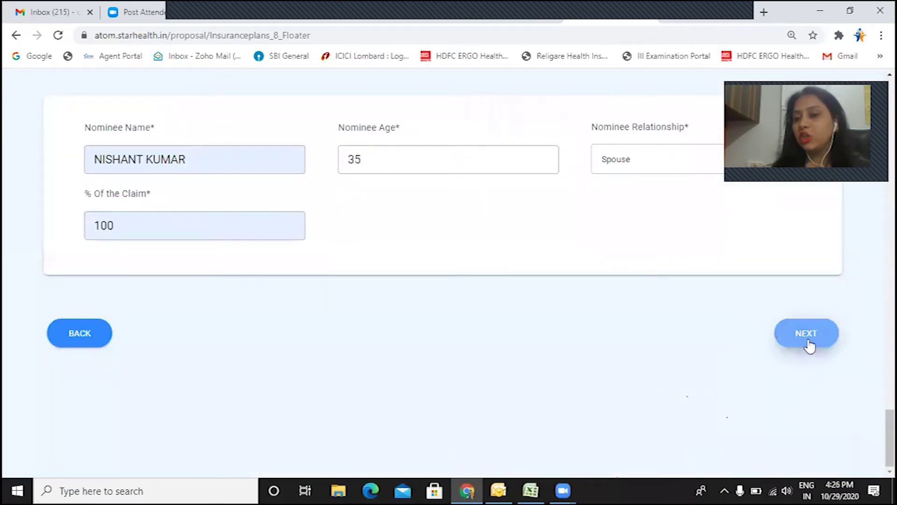
Step: Look over the Step 3 Insured Details page and open Insured 1's Relationship with Proposer dropdown
{"action": "scroll", "coordinate": [811, 345], "scroll_direction": "down", "scroll_amount": 3}
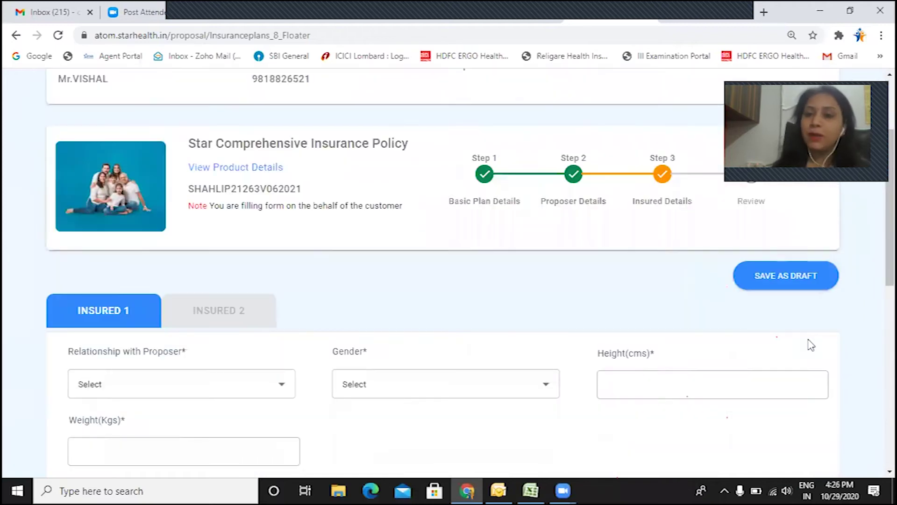
{"action": "scroll", "coordinate": [615, 242], "scroll_direction": "down", "scroll_amount": 4}
{"action": "scroll", "coordinate": [525, 228], "scroll_direction": "up", "scroll_amount": 3}
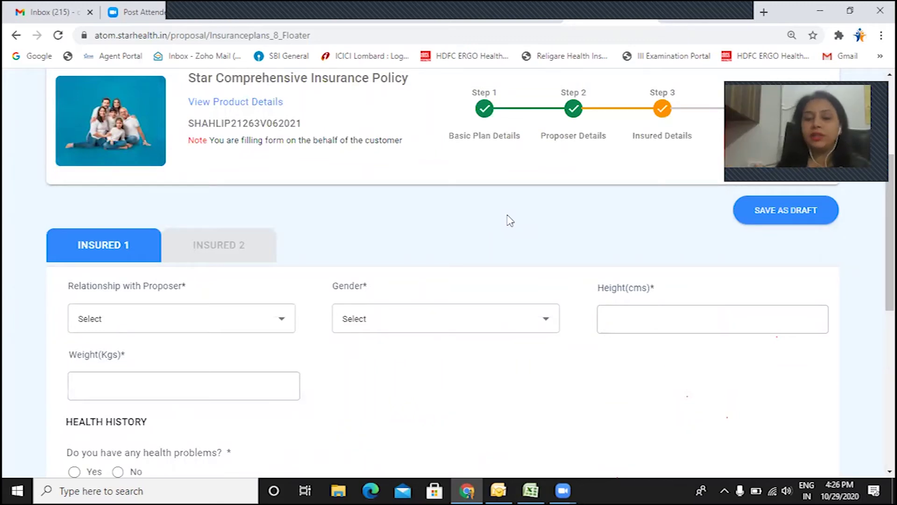
{"action": "scroll", "coordinate": [420, 130], "scroll_direction": "down", "scroll_amount": 2}
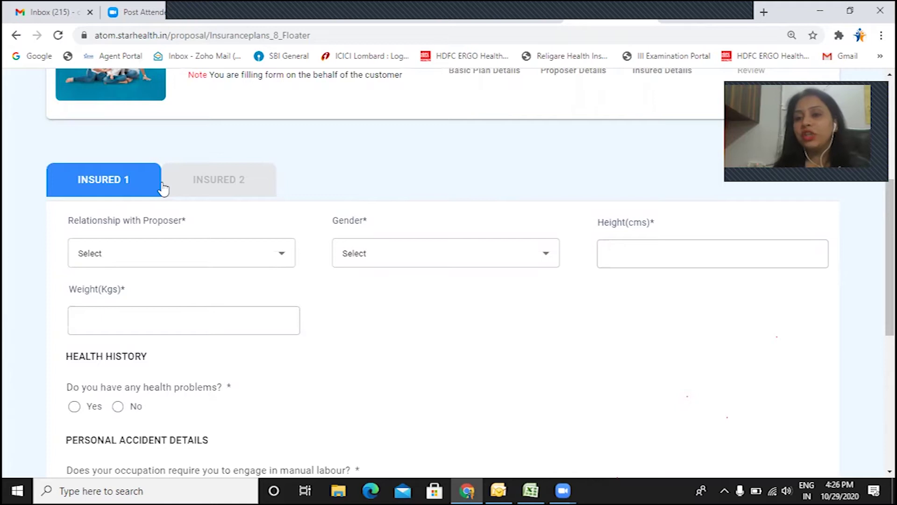
{"action": "scroll", "coordinate": [121, 196], "scroll_direction": "down", "scroll_amount": 1}
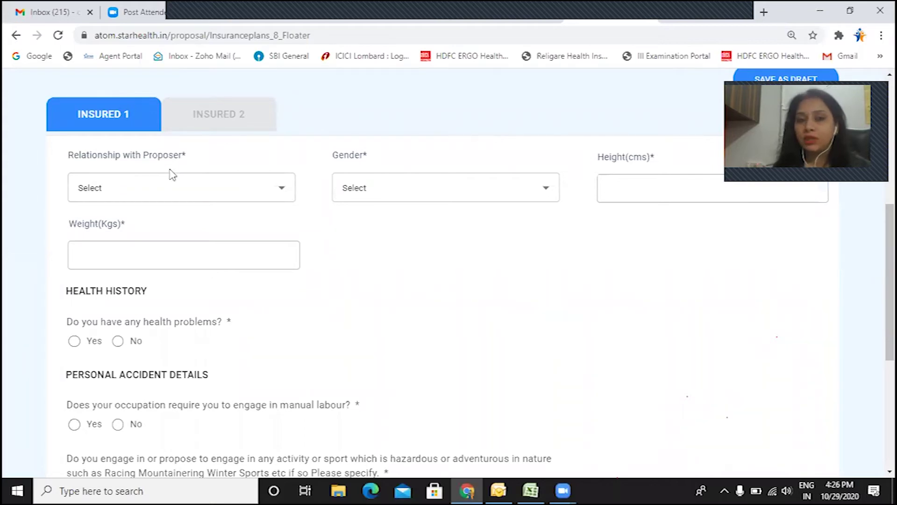
{"action": "left_click", "coordinate": [144, 193]}
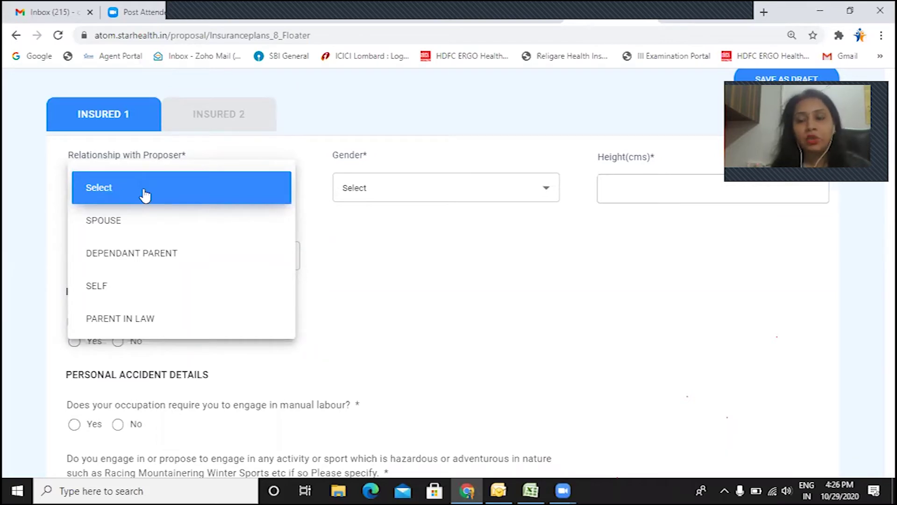
Step: Set Insured 1 as SELF, Female, height 162 cm and weight 60 kg
{"action": "left_click", "coordinate": [127, 289]}
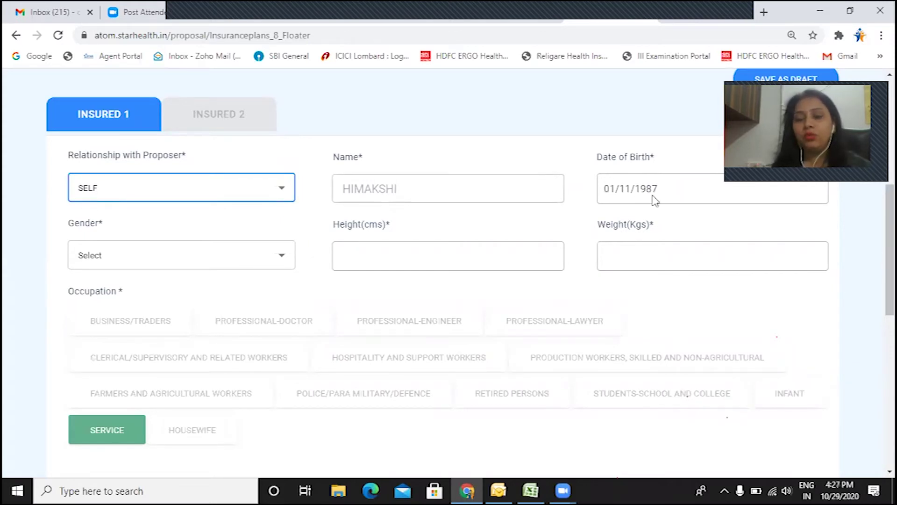
{"action": "left_click", "coordinate": [129, 260]}
{"action": "left_click", "coordinate": [113, 327]}
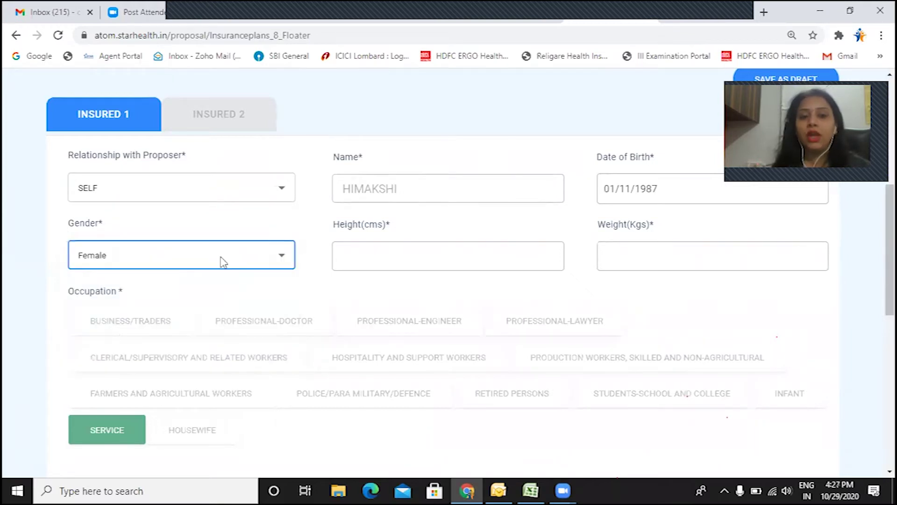
{"action": "left_click", "coordinate": [381, 257]}
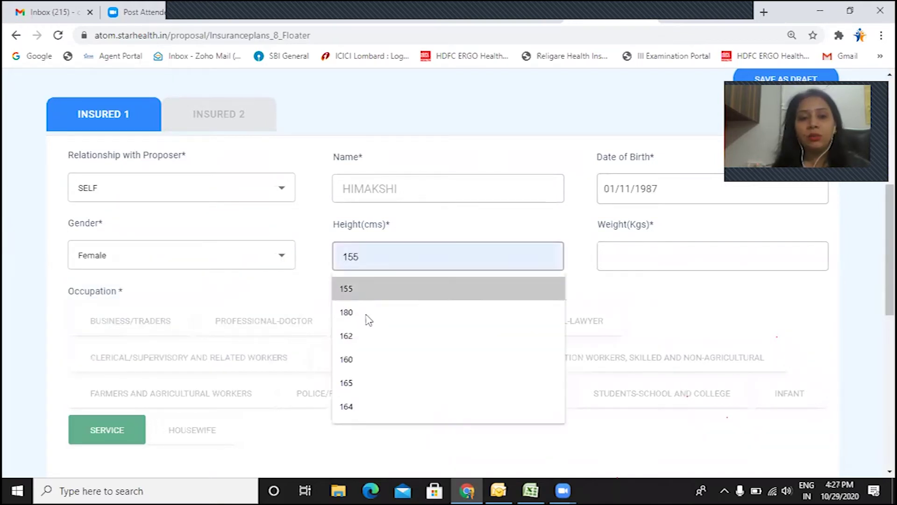
{"action": "left_click", "coordinate": [363, 338]}
{"action": "left_click", "coordinate": [652, 256]}
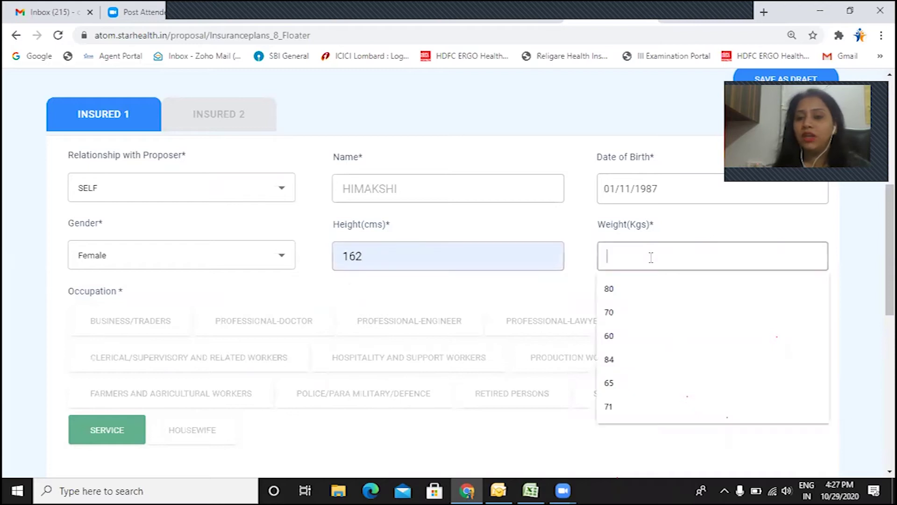
{"action": "left_click", "coordinate": [630, 344]}
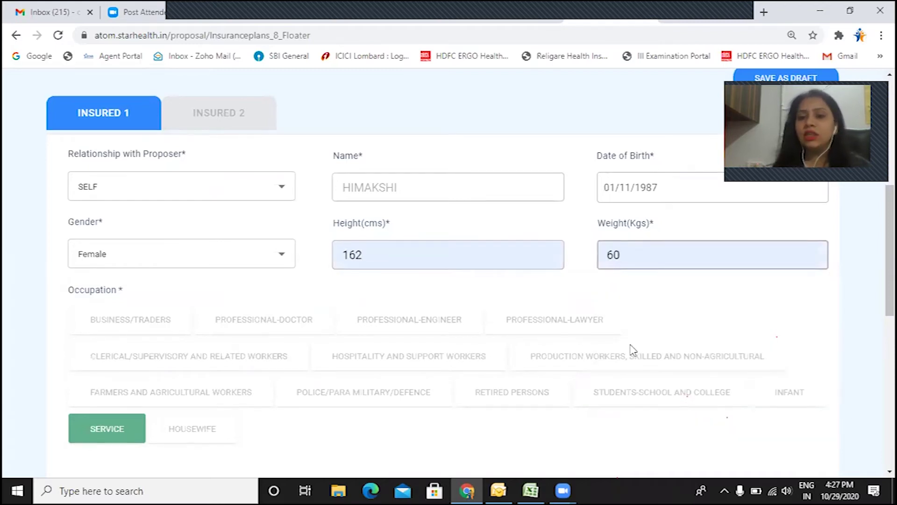
{"action": "scroll", "coordinate": [640, 346], "scroll_direction": "down", "scroll_amount": 2}
{"action": "scroll", "coordinate": [449, 279], "scroll_direction": "down", "scroll_amount": 3}
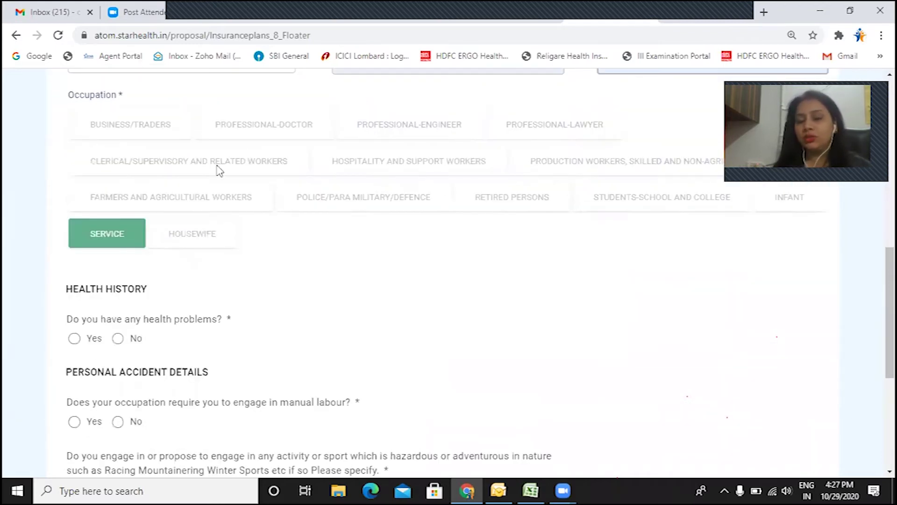
{"action": "scroll", "coordinate": [196, 247], "scroll_direction": "down", "scroll_amount": 2}
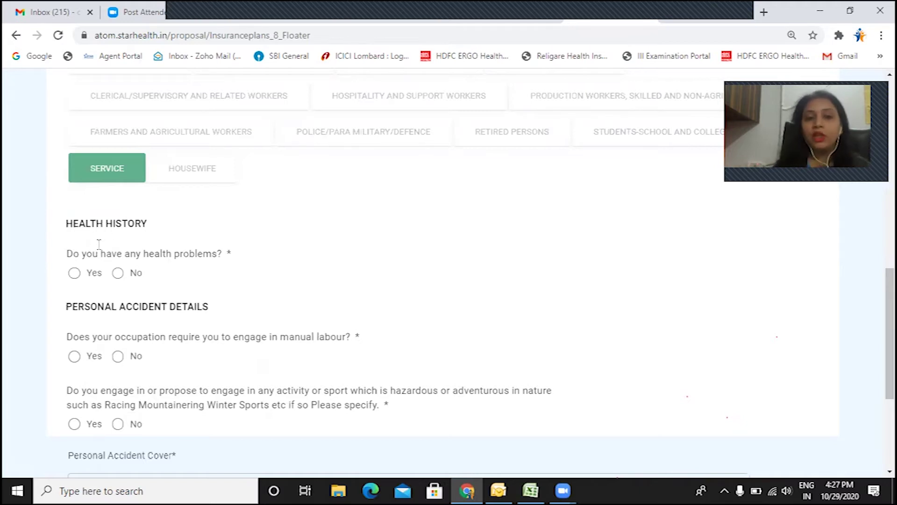
Step: Answer Yes to health problems, tick Any Other Diseases, and detail it as SURGERY IN LEG
{"action": "left_click", "coordinate": [74, 274]}
{"action": "scroll", "coordinate": [110, 267], "scroll_direction": "down", "scroll_amount": 3}
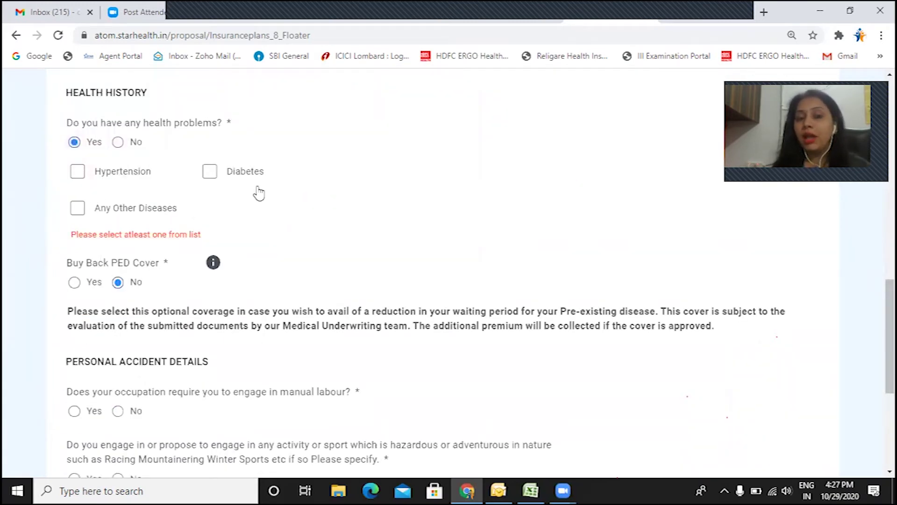
{"action": "left_click", "coordinate": [77, 207]}
{"action": "left_click", "coordinate": [129, 278]}
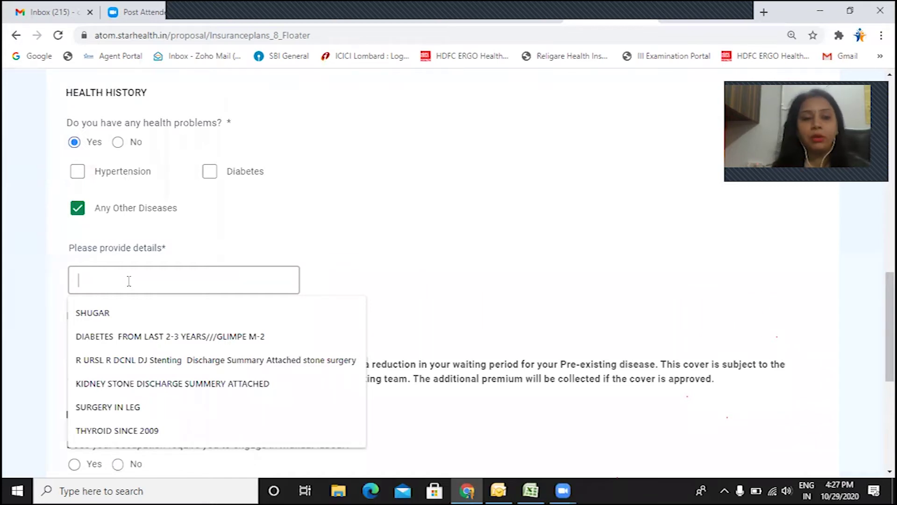
{"action": "left_click", "coordinate": [131, 407]}
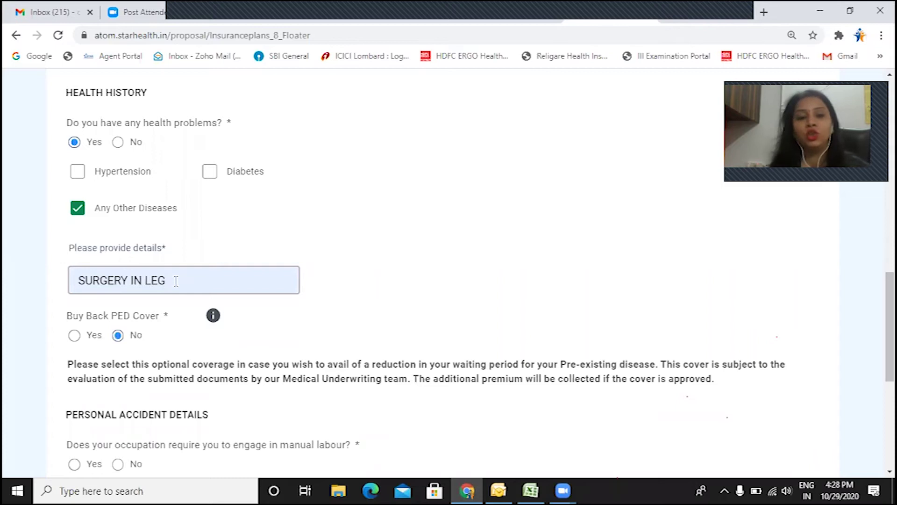
{"action": "scroll", "coordinate": [172, 283], "scroll_direction": "down", "scroll_amount": 1}
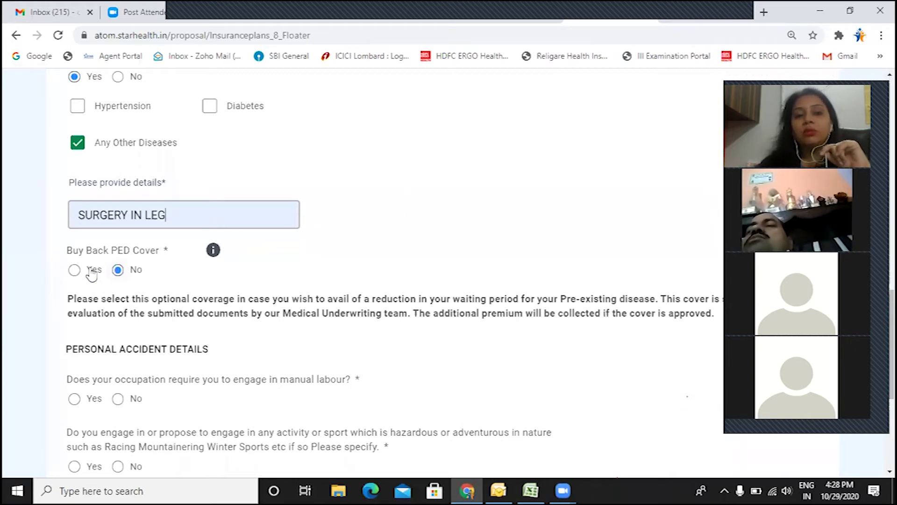
{"action": "left_click", "coordinate": [75, 271]}
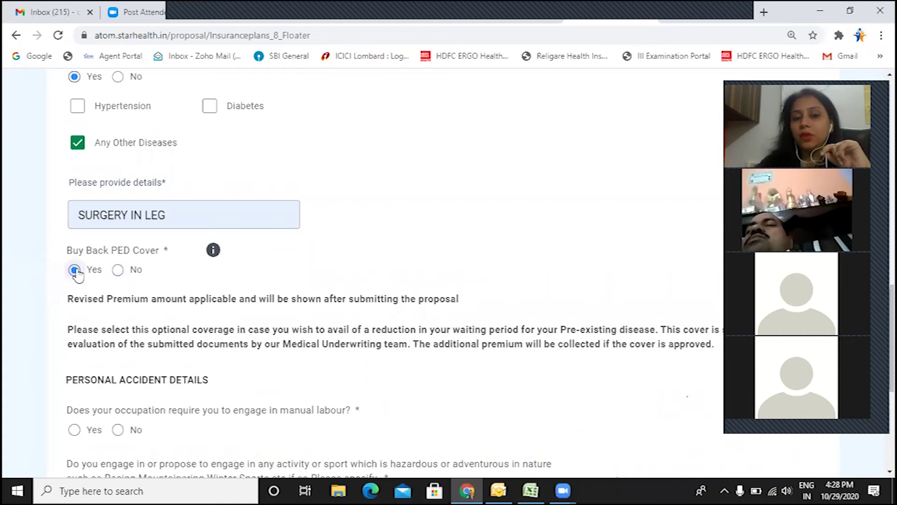
{"action": "left_click", "coordinate": [120, 270]}
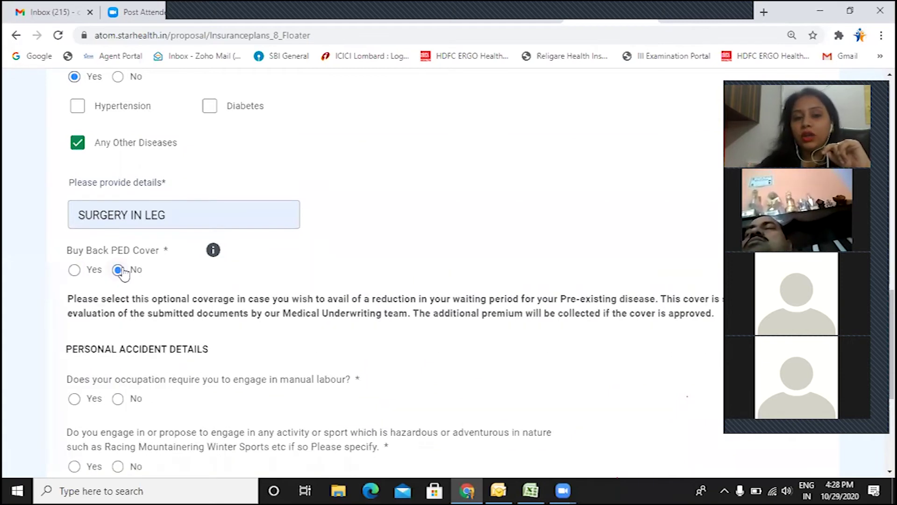
{"action": "scroll", "coordinate": [154, 267], "scroll_direction": "down", "scroll_amount": 3}
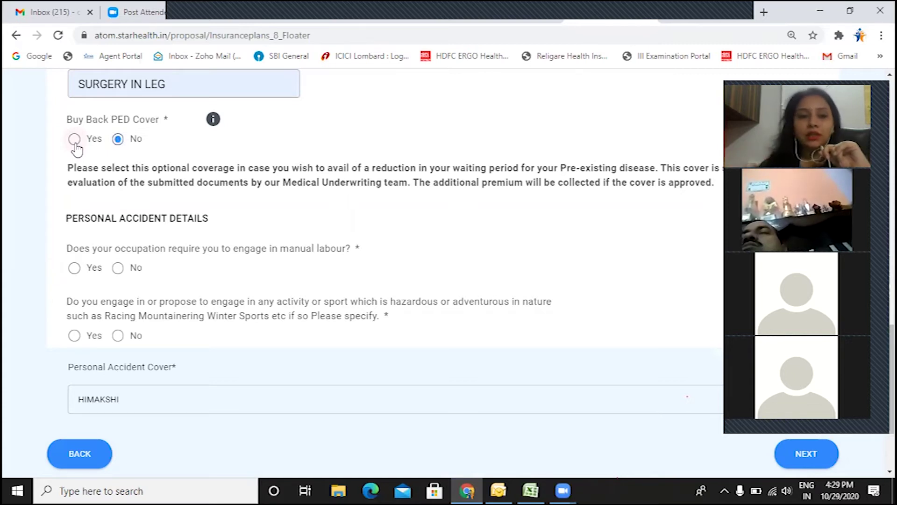
{"action": "scroll", "coordinate": [125, 169], "scroll_direction": "down", "scroll_amount": 1}
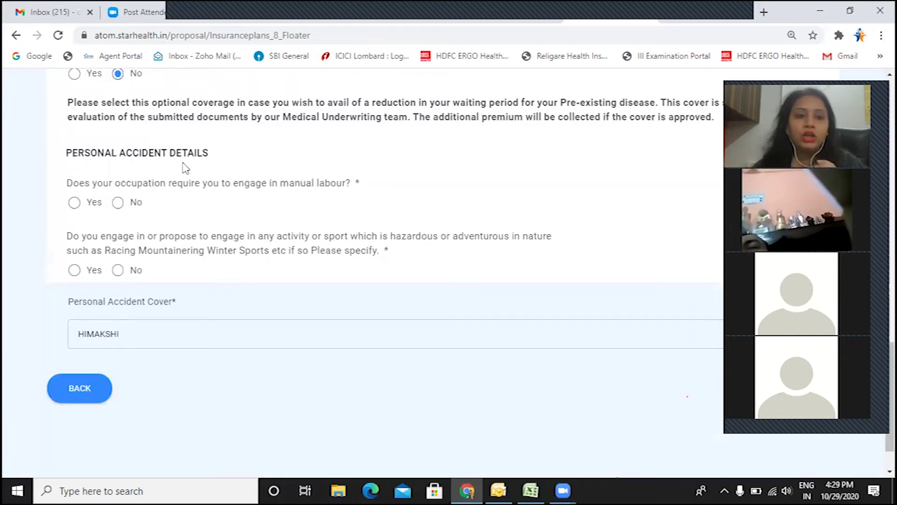
Step: Answer No to the manual labour question and continue to the second insured's tab
{"action": "left_click", "coordinate": [119, 203]}
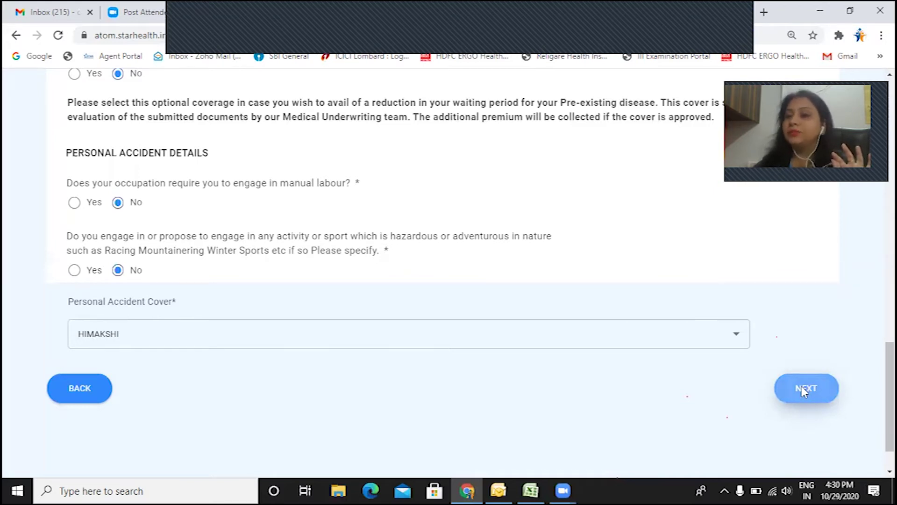
{"action": "left_click", "coordinate": [802, 388]}
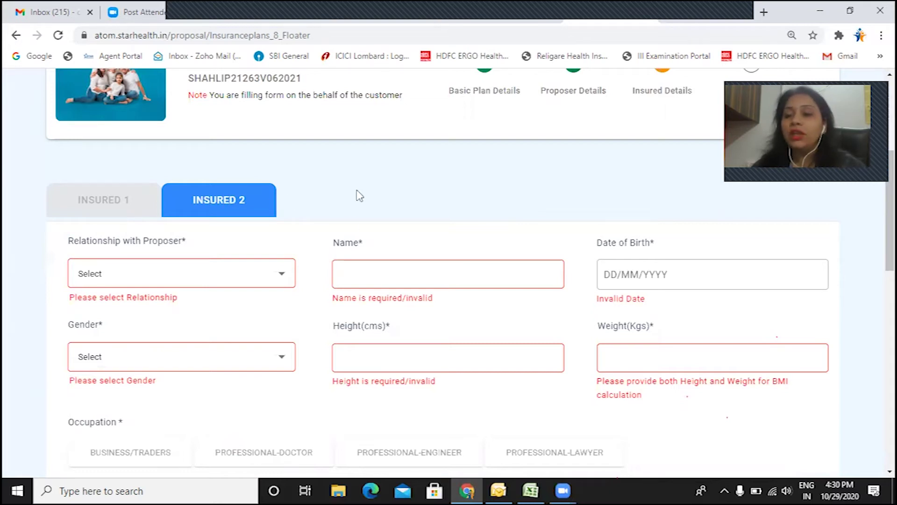
Step: Set Insured 2 as SPOUSE with the saved name, date of birth 09/09/1886 and gender Male
{"action": "left_click", "coordinate": [168, 282]}
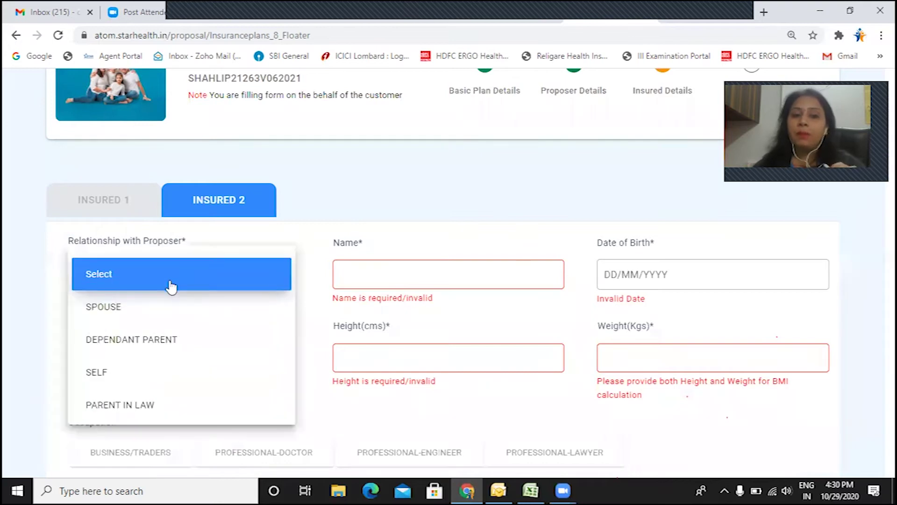
{"action": "left_click", "coordinate": [163, 318]}
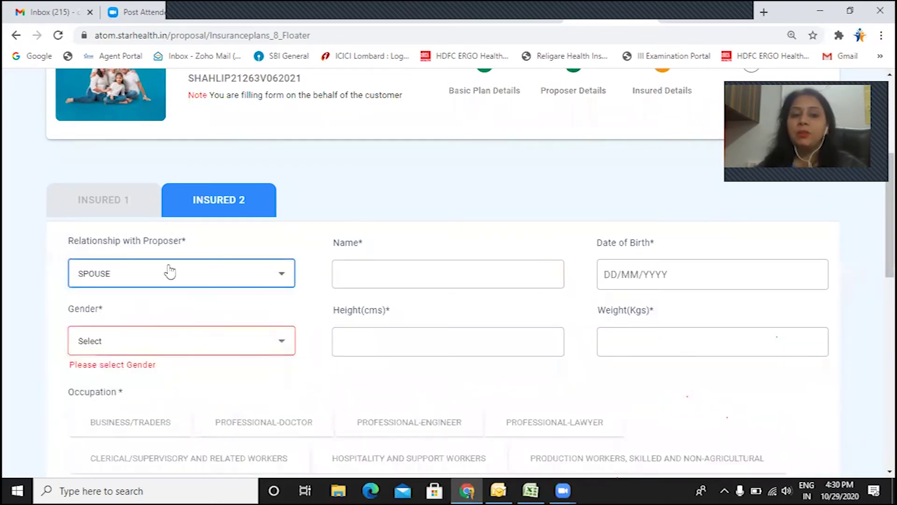
{"action": "left_click", "coordinate": [434, 279]}
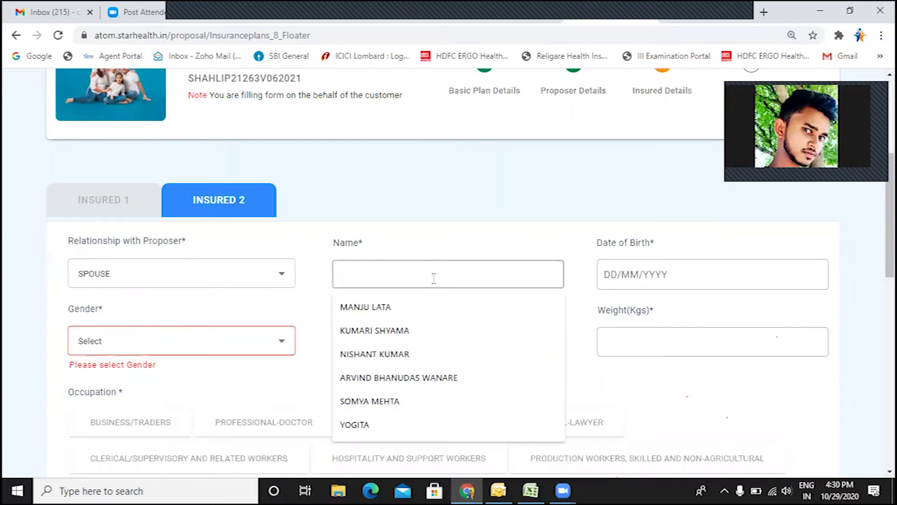
{"action": "left_click", "coordinate": [396, 353]}
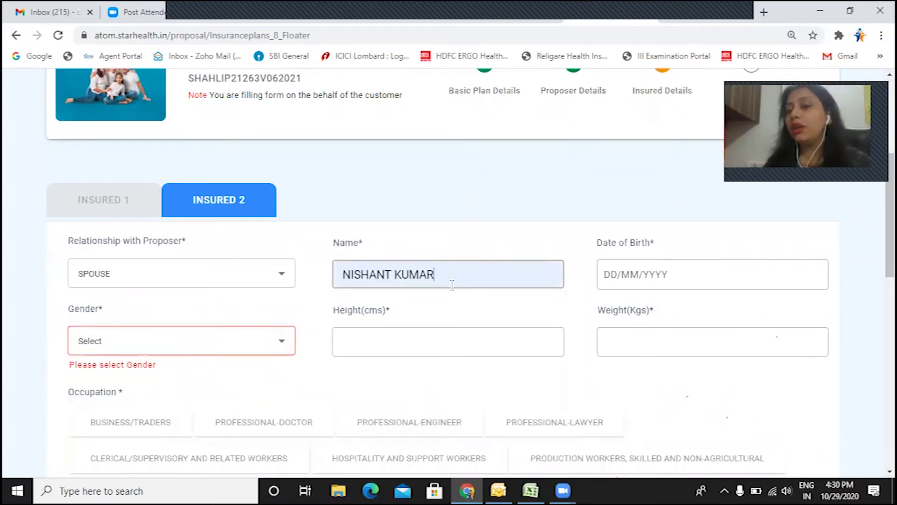
{"action": "left_click", "coordinate": [626, 277]}
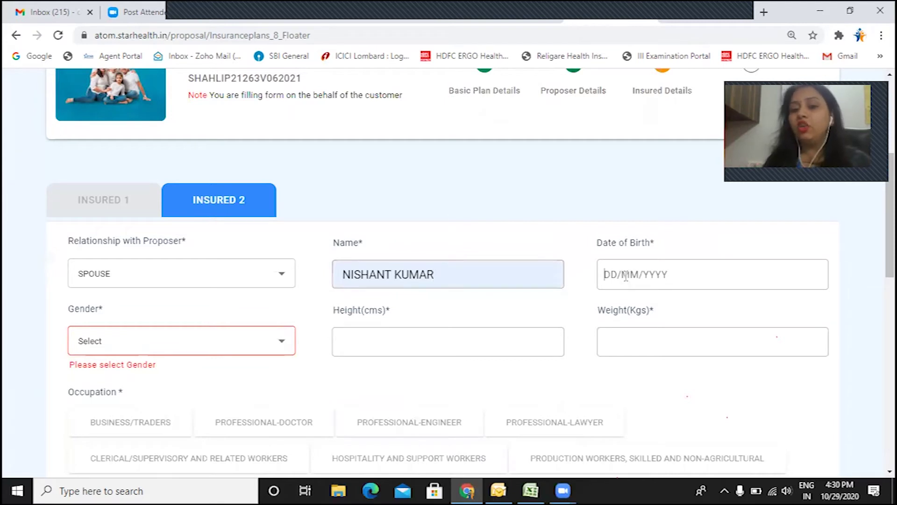
{"action": "type", "text": "09/0"}
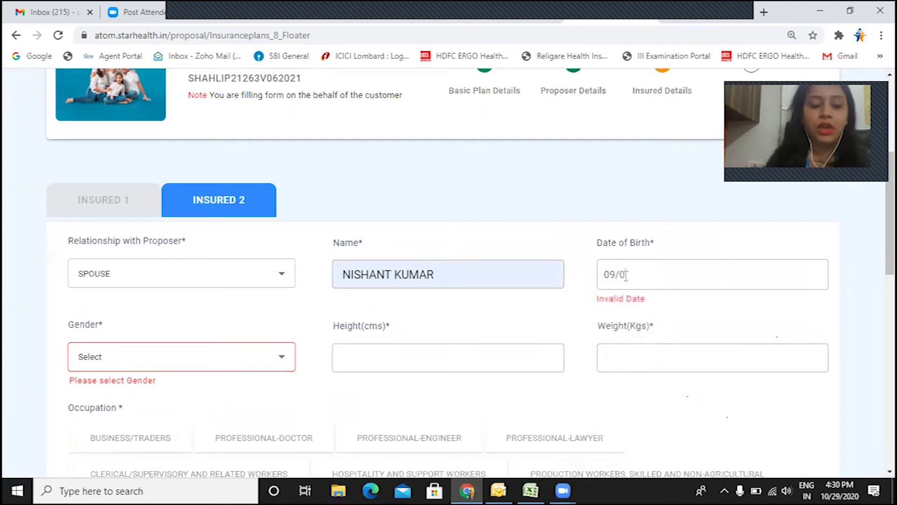
{"action": "type", "text": "9/1886"}
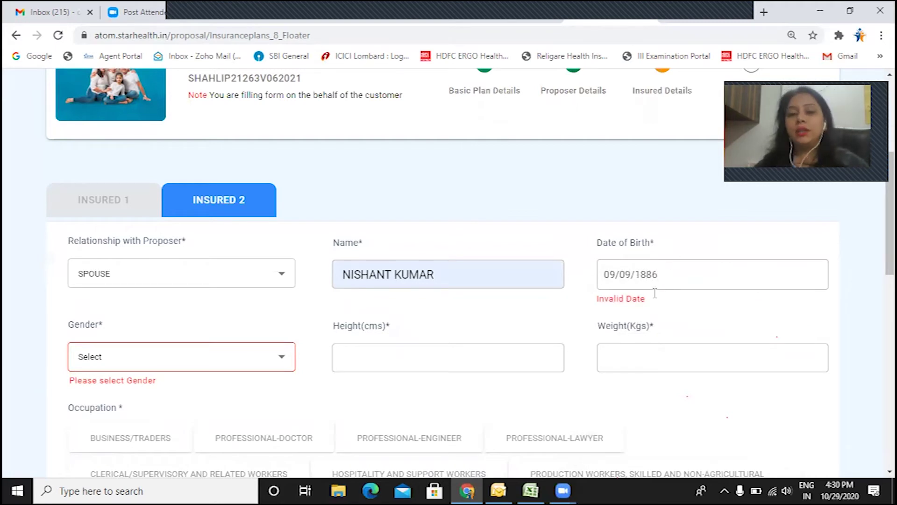
{"action": "left_click", "coordinate": [91, 362]}
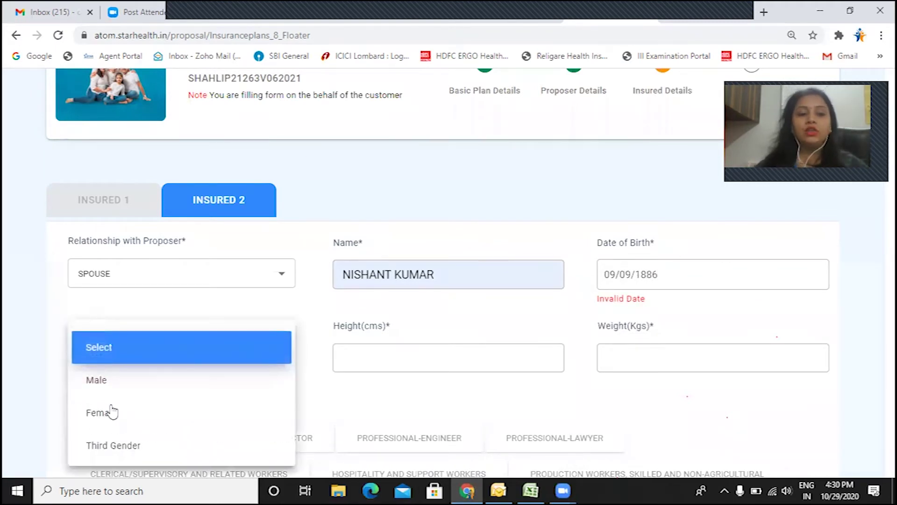
{"action": "left_click", "coordinate": [107, 381]}
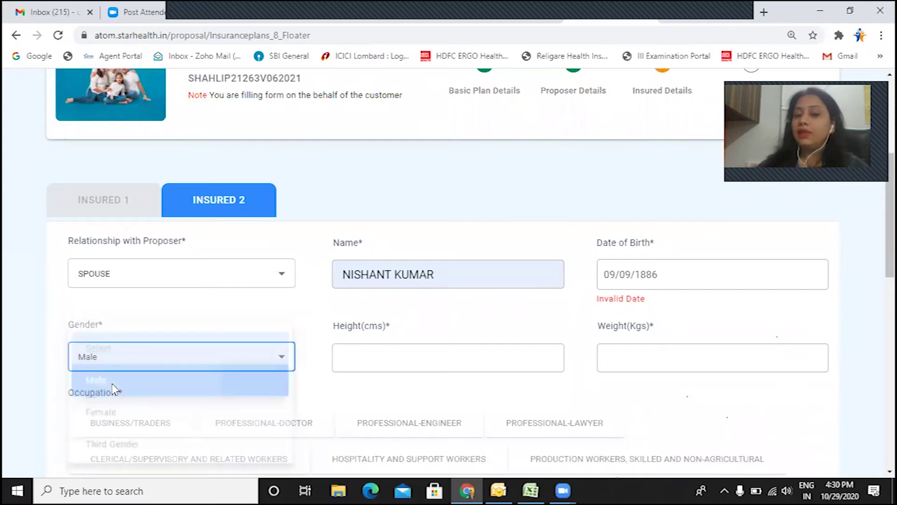
Step: Give Insured 2 height 165 cm, weight 65 kg and occupation BUSINESS/TRADERS
{"action": "left_click", "coordinate": [373, 363]}
{"action": "left_click", "coordinate": [366, 302]}
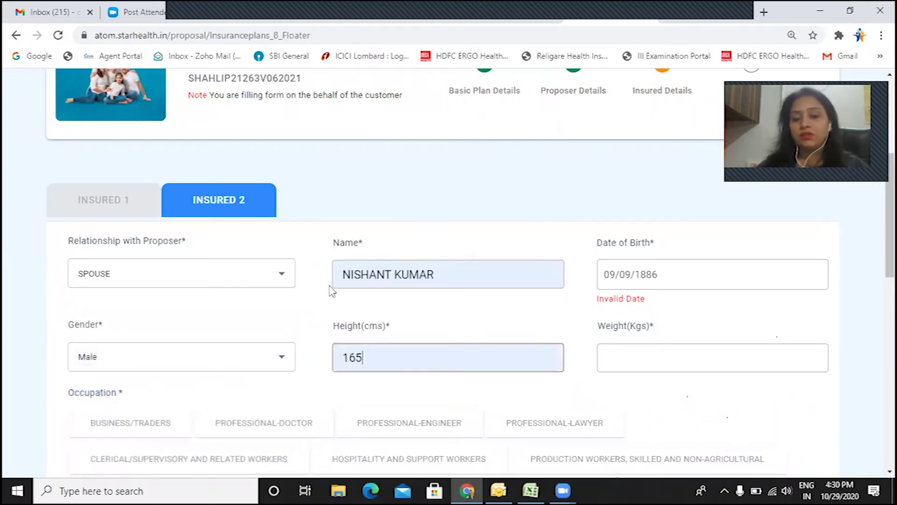
{"action": "left_click", "coordinate": [620, 354]}
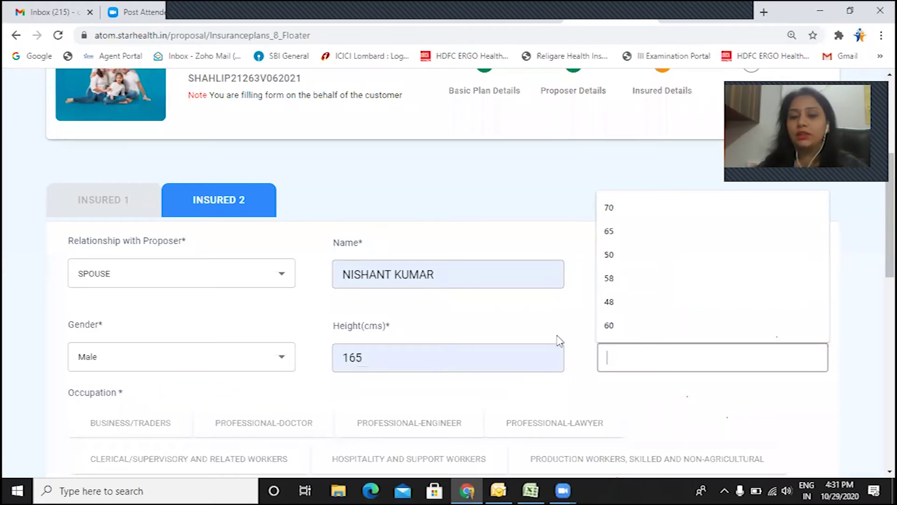
{"action": "left_click", "coordinate": [545, 314]}
{"action": "left_click", "coordinate": [636, 357]}
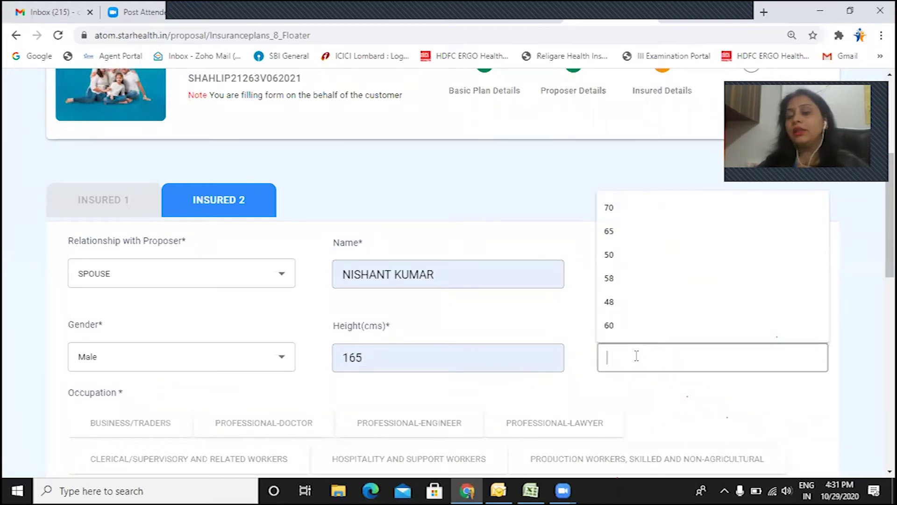
{"action": "left_click", "coordinate": [637, 226]}
{"action": "scroll", "coordinate": [638, 366], "scroll_direction": "down", "scroll_amount": 3}
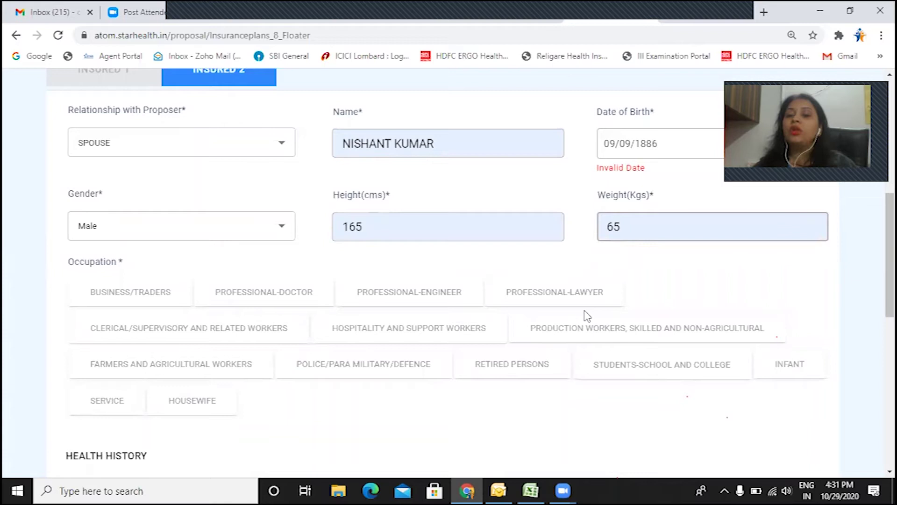
{"action": "left_click", "coordinate": [136, 295]}
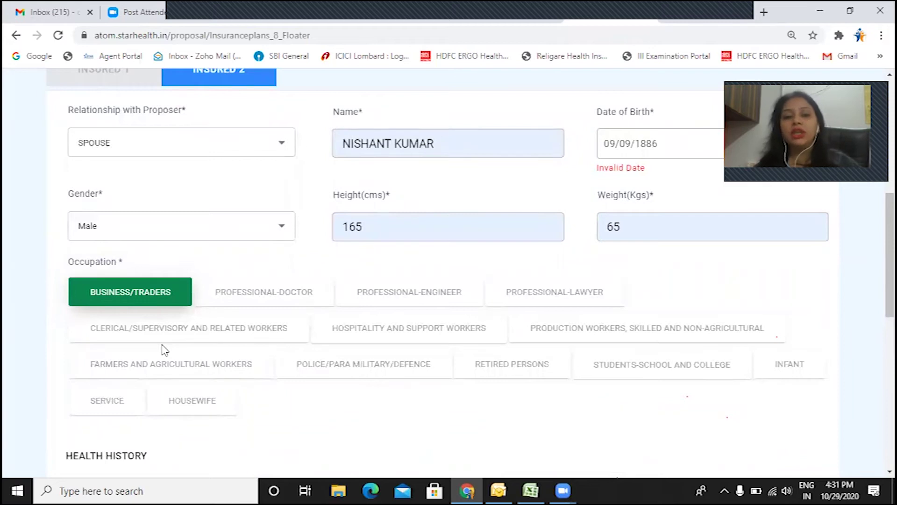
Step: Answer No to health problems, manual labour and hazardous activities, then submit Insured 2's details
{"action": "scroll", "coordinate": [133, 301], "scroll_direction": "down", "scroll_amount": 3}
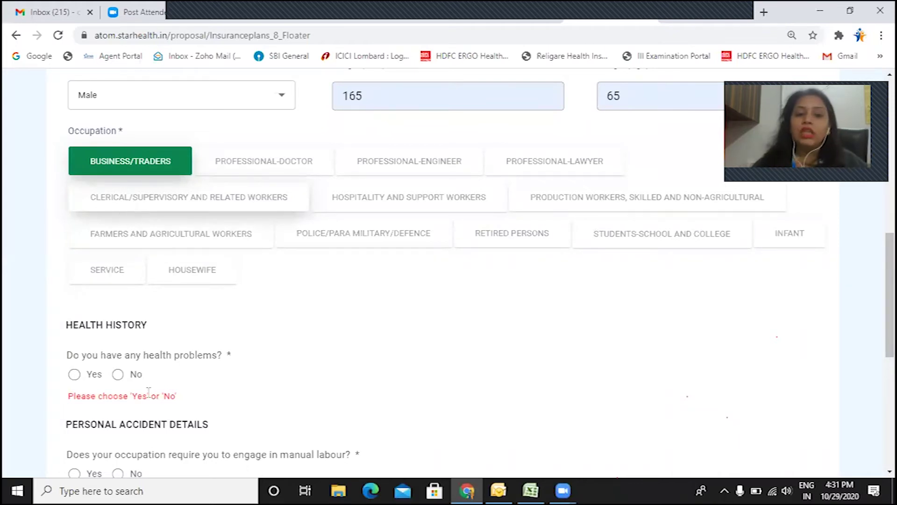
{"action": "scroll", "coordinate": [159, 376], "scroll_direction": "down", "scroll_amount": 1}
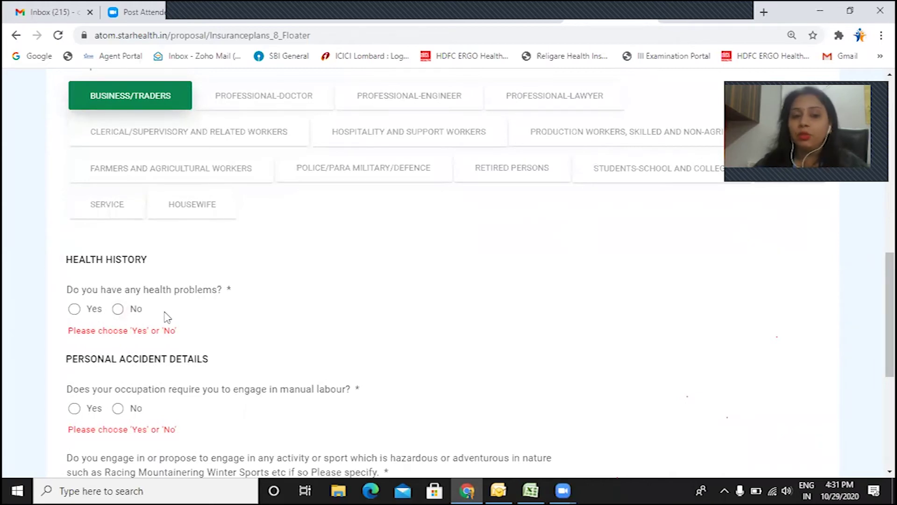
{"action": "left_click", "coordinate": [118, 309]}
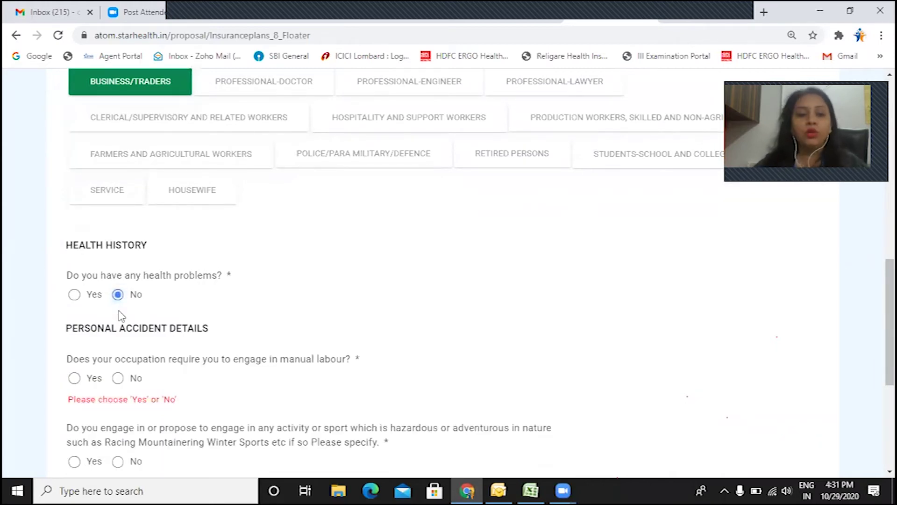
{"action": "scroll", "coordinate": [120, 316], "scroll_direction": "down", "scroll_amount": 1}
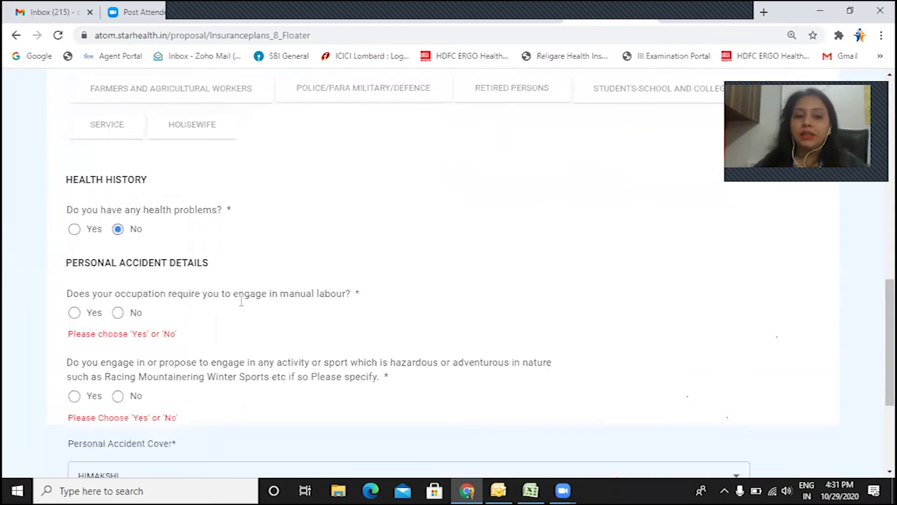
{"action": "left_click", "coordinate": [117, 313]}
{"action": "scroll", "coordinate": [126, 314], "scroll_direction": "down", "scroll_amount": 1}
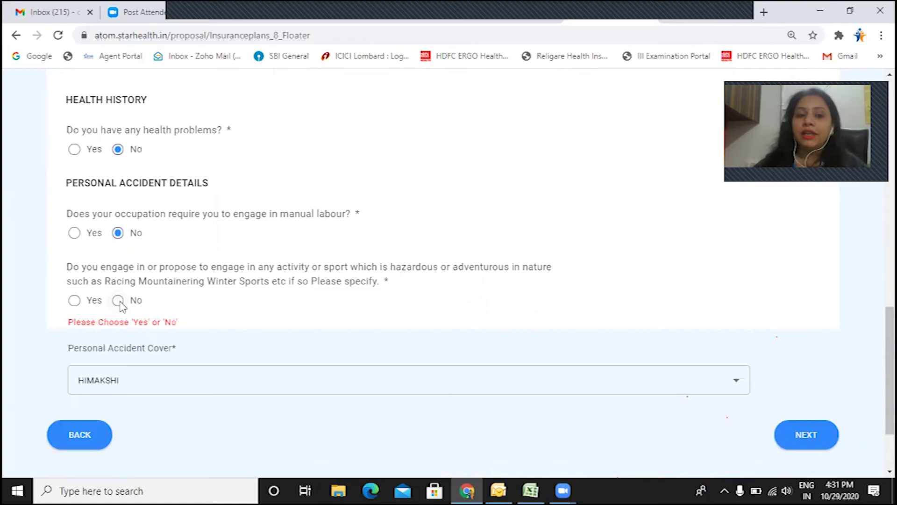
{"action": "left_click", "coordinate": [120, 302]}
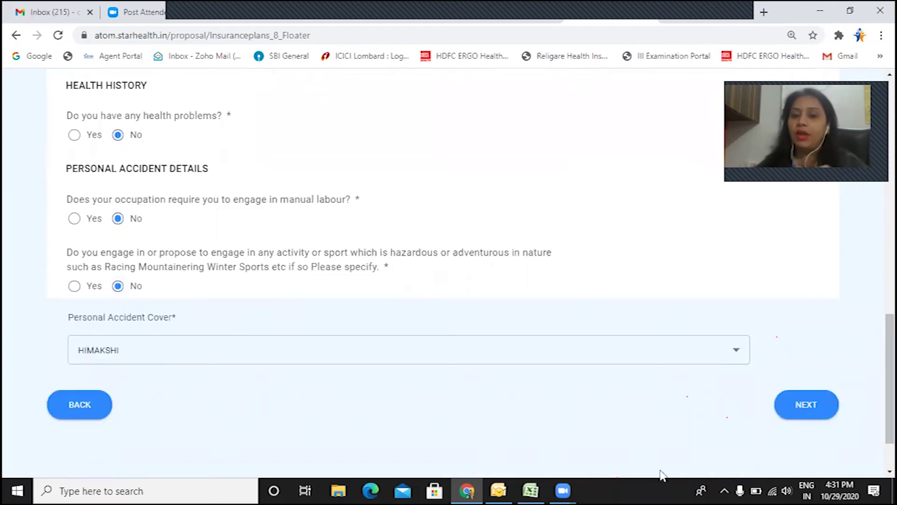
{"action": "left_click", "coordinate": [809, 408]}
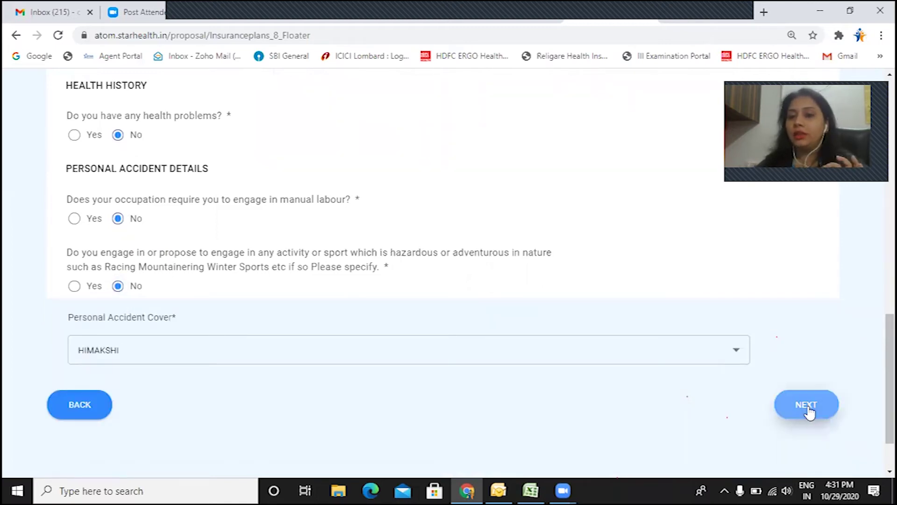
{"action": "scroll", "coordinate": [776, 398], "scroll_direction": "down", "scroll_amount": 2}
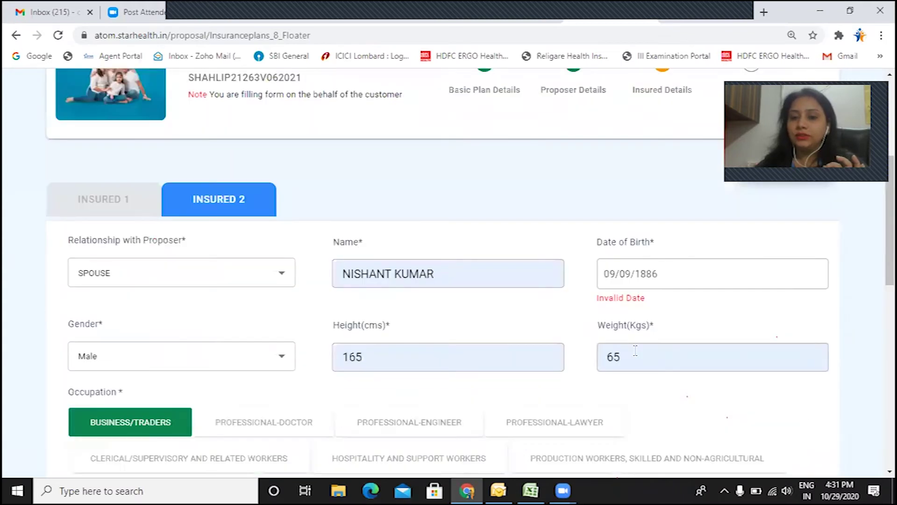
{"action": "left_click", "coordinate": [671, 271]}
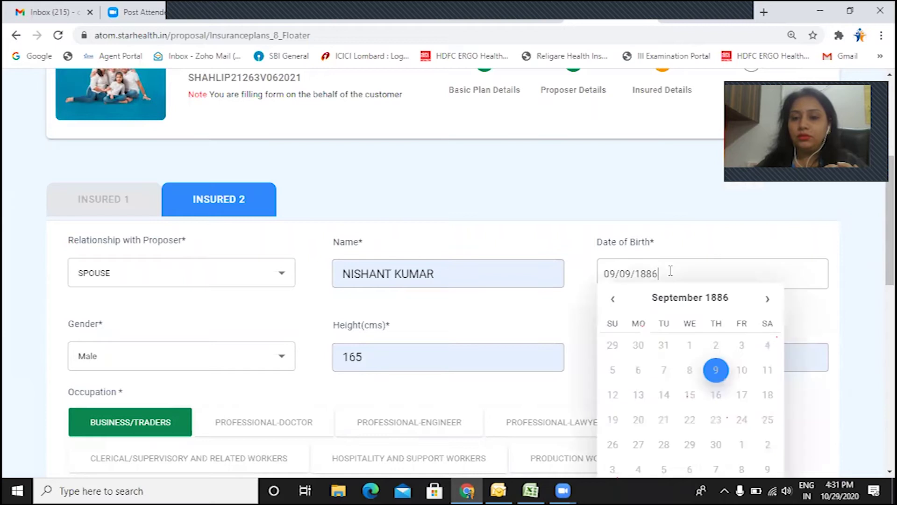
{"action": "key", "text": "Escape"}
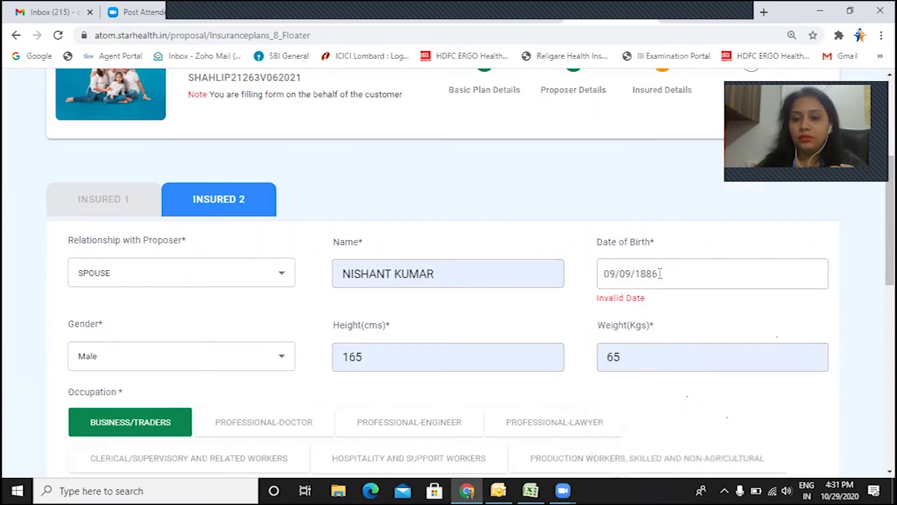
{"action": "left_click", "coordinate": [656, 272]}
{"action": "key", "text": "BackSpace"}
{"action": "key", "text": "BackSpace"}
{"action": "key", "text": "BackSpace"}
{"action": "key", "text": "BackSpace"}
{"action": "key", "text": "BackSpace"}
{"action": "key", "text": "BackSpace"}
{"action": "key", "text": "BackSpace"}
{"action": "key", "text": "BackSpace"}
{"action": "key", "text": "BackSpace"}
{"action": "key", "text": "BackSpace"}
{"action": "type", "text": "09/"}
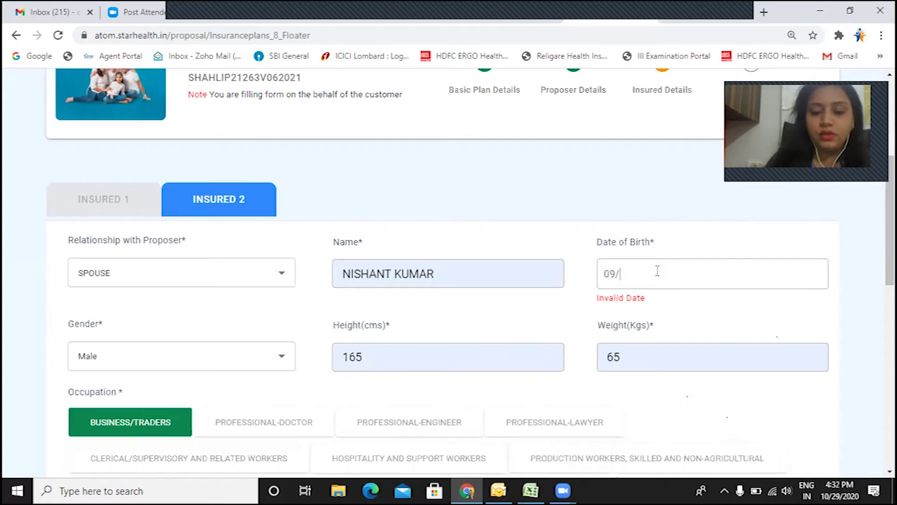
{"action": "type", "text": "09/1986"}
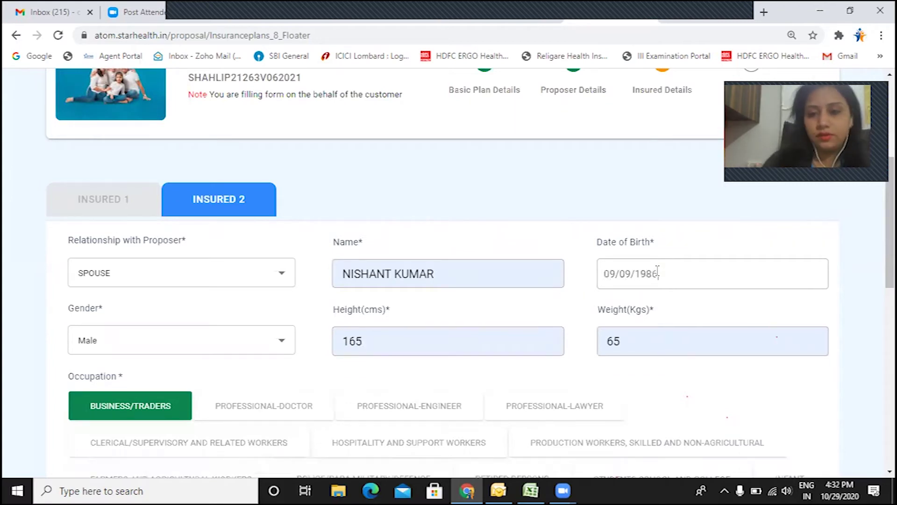
{"action": "scroll", "coordinate": [682, 276], "scroll_direction": "down", "scroll_amount": 4}
{"action": "scroll", "coordinate": [680, 279], "scroll_direction": "down", "scroll_amount": 6}
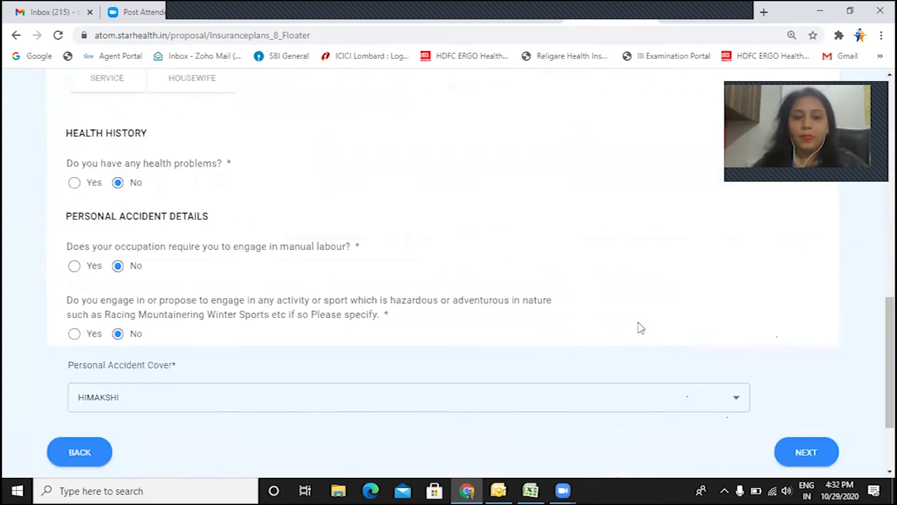
{"action": "left_click", "coordinate": [801, 333]}
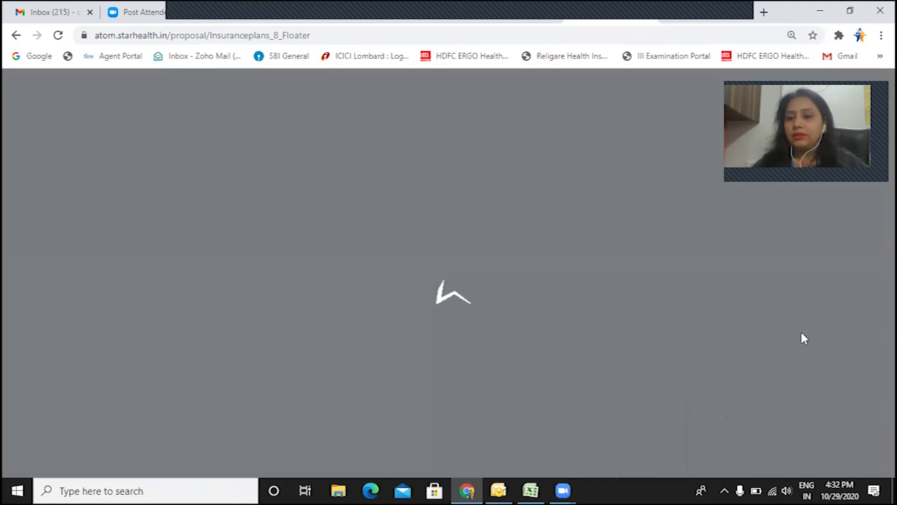
Step: Scroll through the review: ₹18,361 premium, scheme 2A, 10,00,000 sum insured, proposer, nominee and insured details
{"action": "scroll", "coordinate": [711, 281], "scroll_direction": "down", "scroll_amount": 5}
{"action": "scroll", "coordinate": [697, 317], "scroll_direction": "up", "scroll_amount": 6}
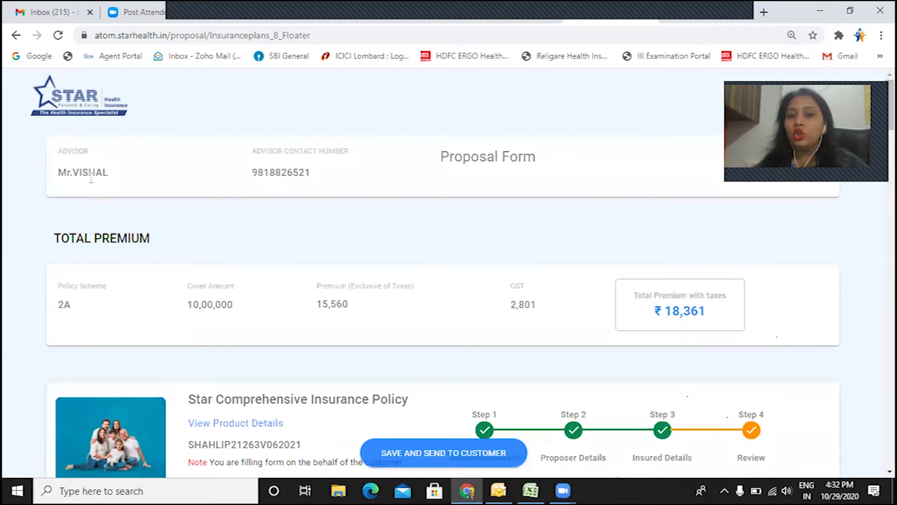
{"action": "scroll", "coordinate": [296, 189], "scroll_direction": "down", "scroll_amount": 1}
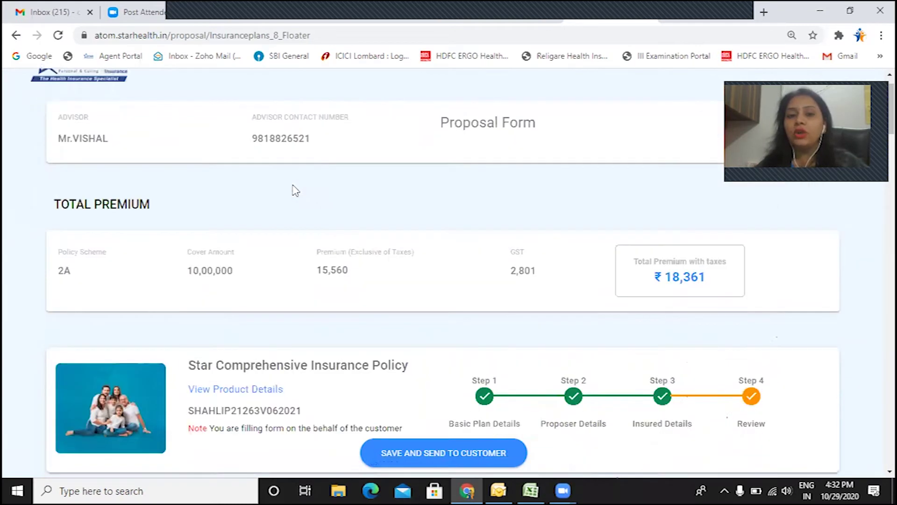
{"action": "scroll", "coordinate": [296, 190], "scroll_direction": "down", "scroll_amount": 1}
{"action": "scroll", "coordinate": [110, 192], "scroll_direction": "down", "scroll_amount": 2}
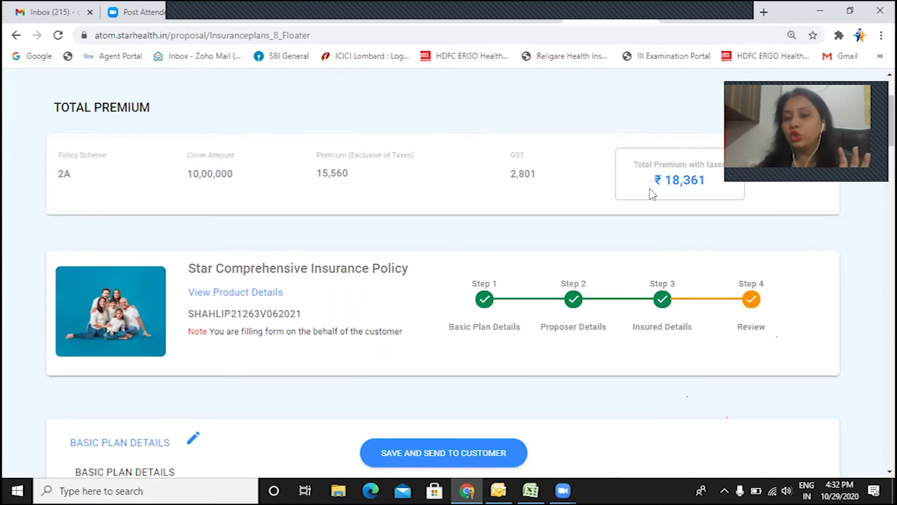
{"action": "scroll", "coordinate": [652, 193], "scroll_direction": "down", "scroll_amount": 3}
{"action": "scroll", "coordinate": [584, 167], "scroll_direction": "down", "scroll_amount": 10}
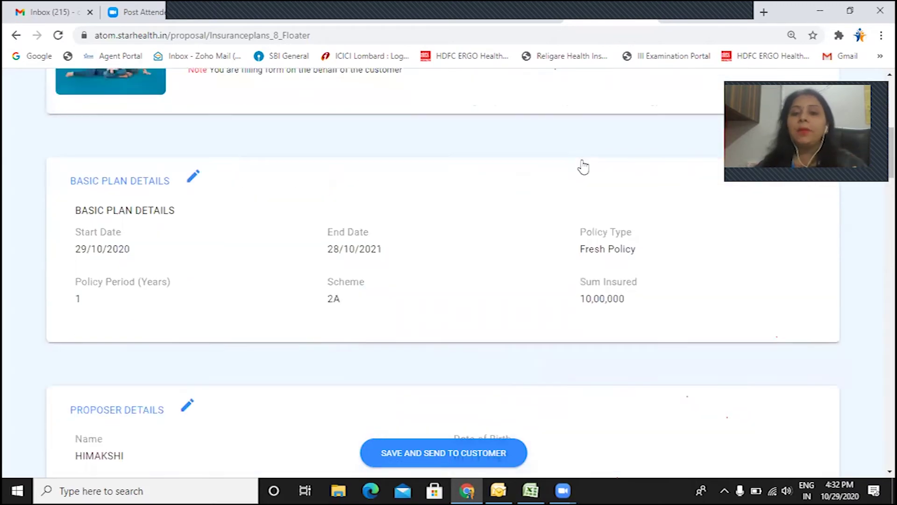
{"action": "scroll", "coordinate": [585, 167], "scroll_direction": "down", "scroll_amount": 10}
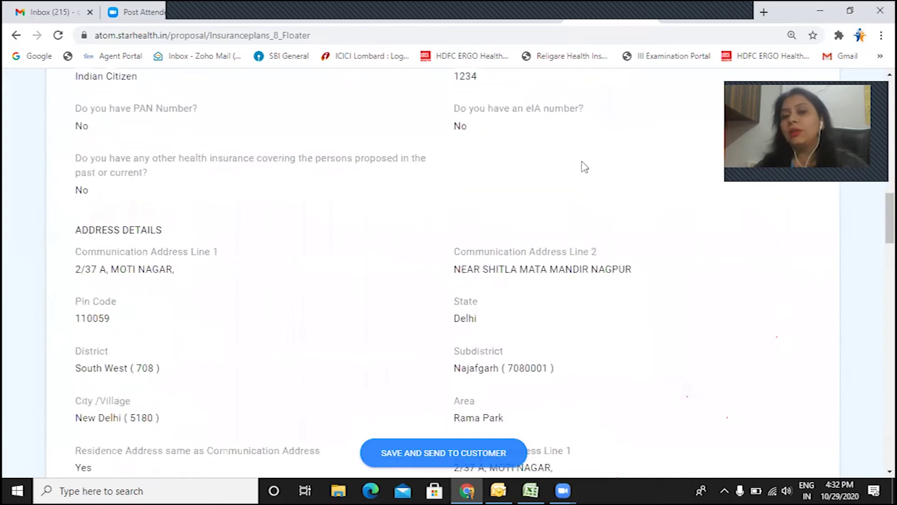
{"action": "scroll", "coordinate": [584, 167], "scroll_direction": "down", "scroll_amount": 15}
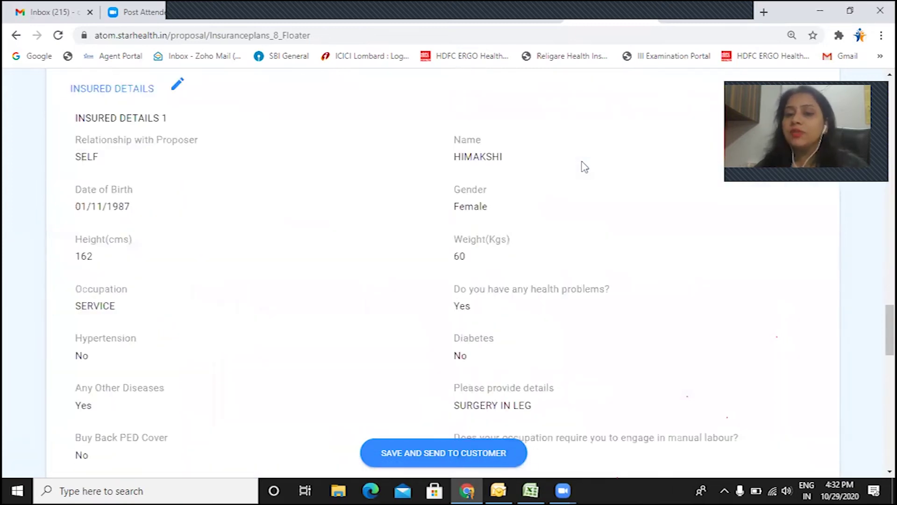
{"action": "scroll", "coordinate": [584, 167], "scroll_direction": "down", "scroll_amount": 6}
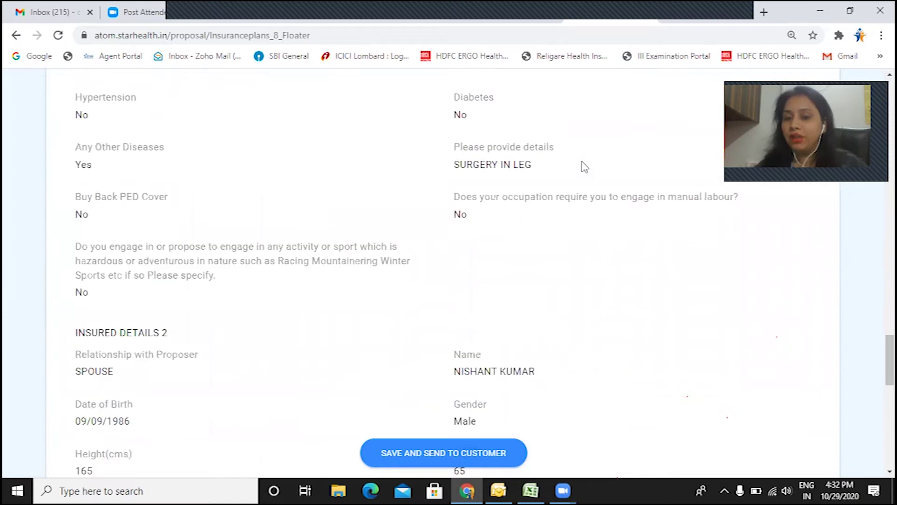
{"action": "scroll", "coordinate": [584, 167], "scroll_direction": "down", "scroll_amount": 9}
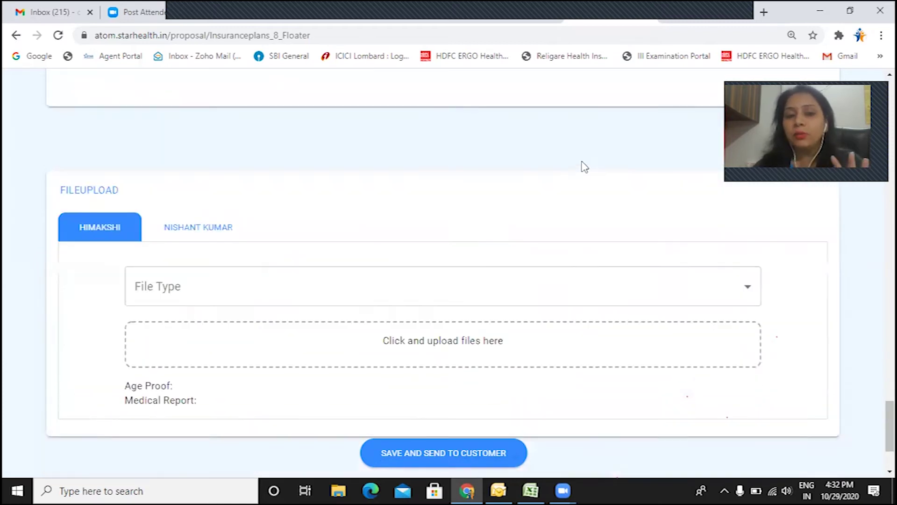
{"action": "scroll", "coordinate": [583, 169], "scroll_direction": "up", "scroll_amount": 17}
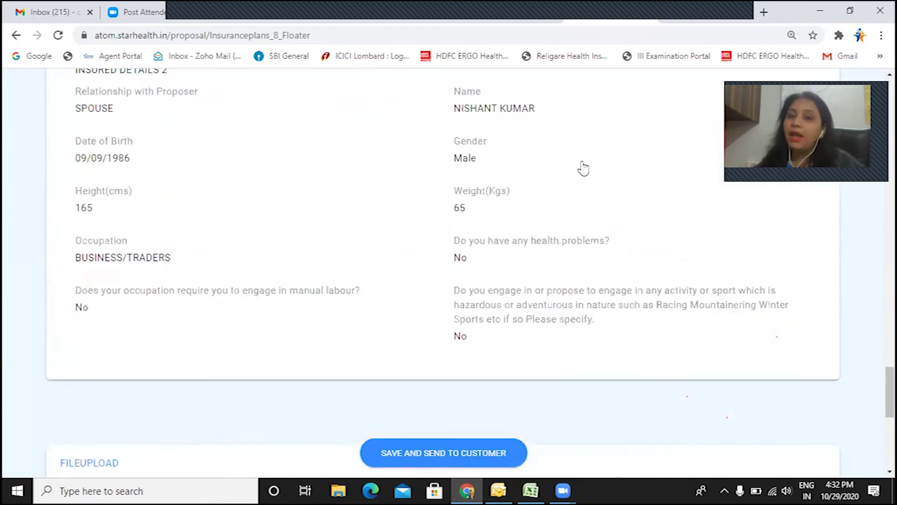
{"action": "scroll", "coordinate": [583, 167], "scroll_direction": "up", "scroll_amount": 5}
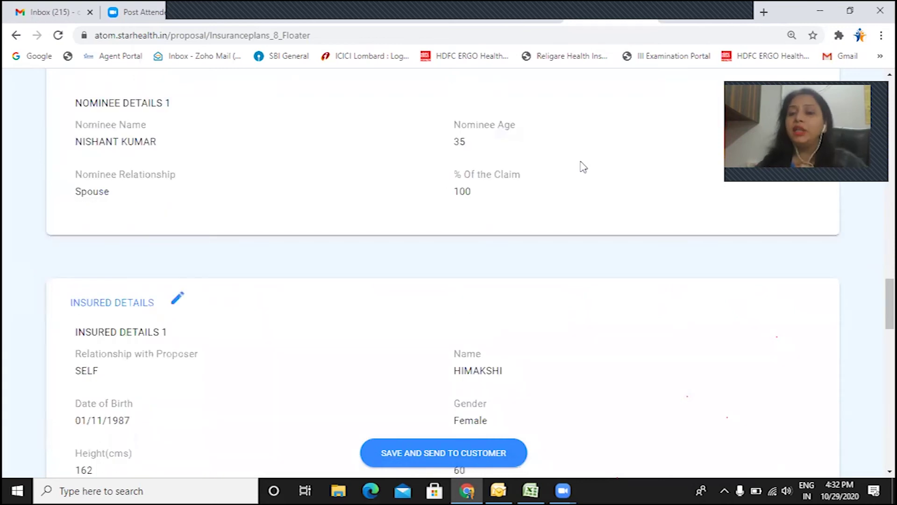
{"action": "scroll", "coordinate": [583, 166], "scroll_direction": "up", "scroll_amount": 8}
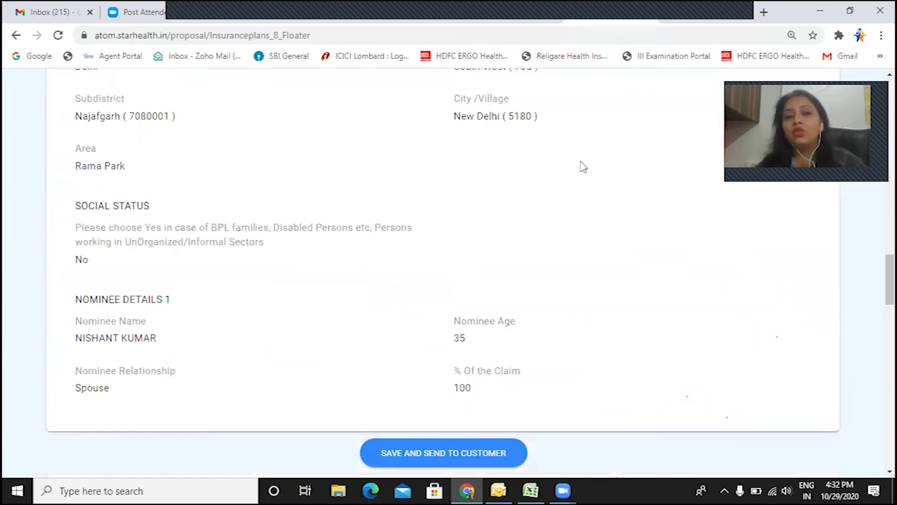
{"action": "scroll", "coordinate": [584, 167], "scroll_direction": "up", "scroll_amount": 14}
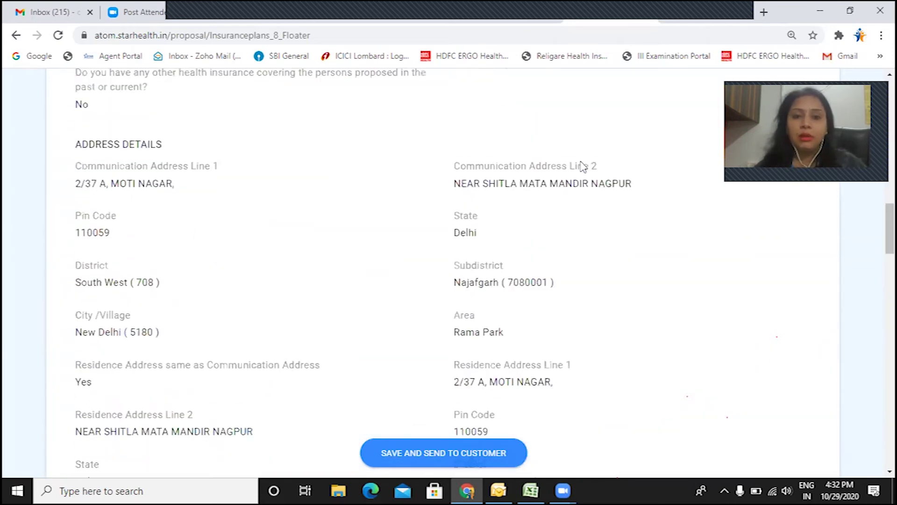
{"action": "scroll", "coordinate": [583, 167], "scroll_direction": "up", "scroll_amount": 2}
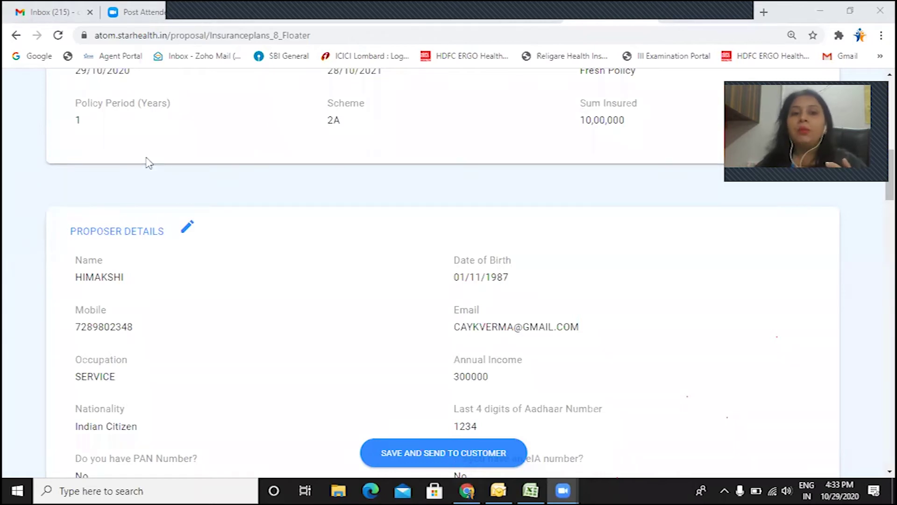
Step: Reopen the Proposer Details section from the review page for editing
{"action": "left_click", "coordinate": [188, 230]}
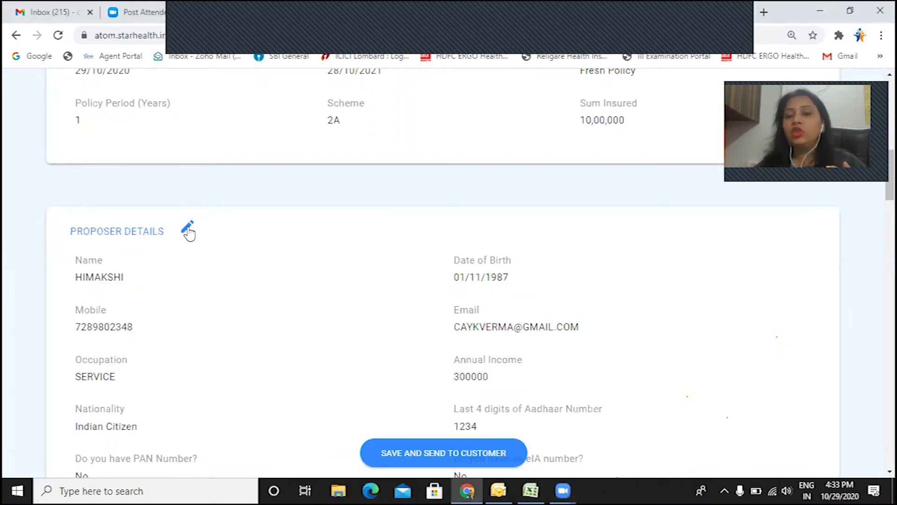
{"action": "left_click", "coordinate": [188, 231]}
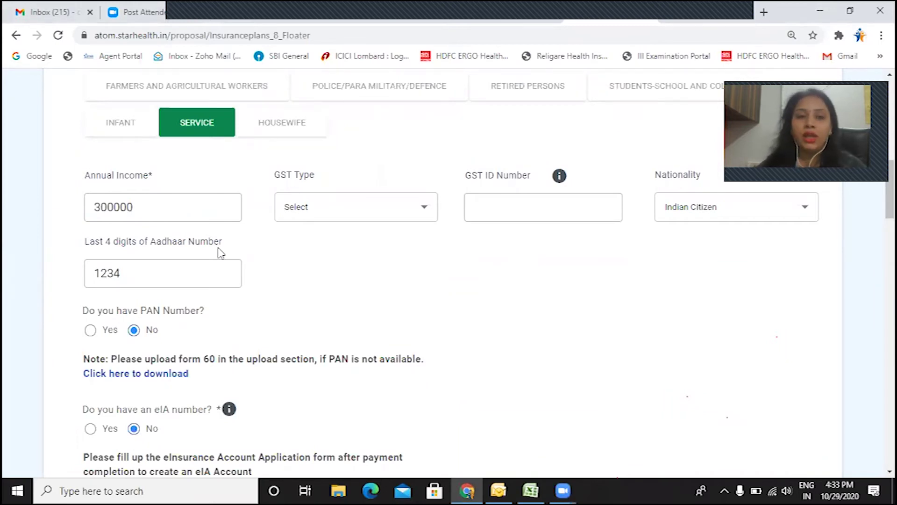
{"action": "scroll", "coordinate": [220, 253], "scroll_direction": "up", "scroll_amount": 7}
Step: Replace the last digit of the proposer's mobile number with 7 and continue to Insured Details
{"action": "left_click", "coordinate": [545, 275]}
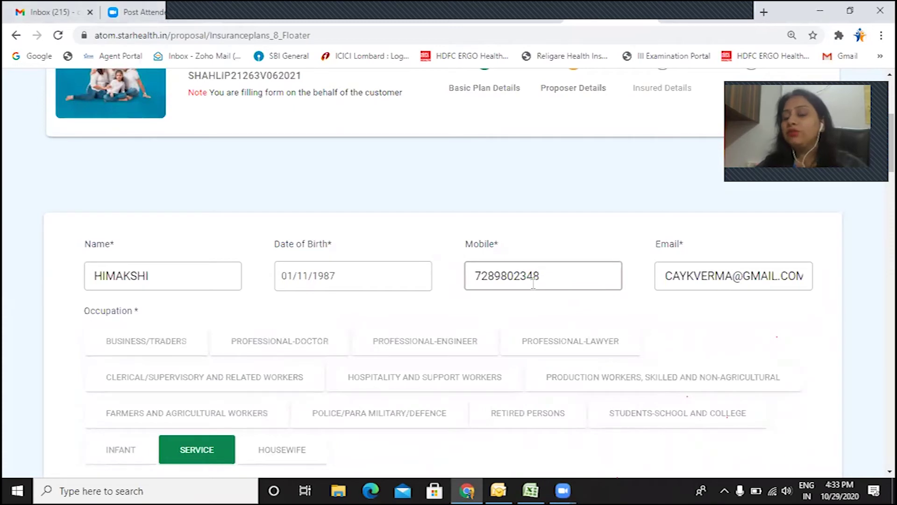
{"action": "key", "text": "BackSpace"}
{"action": "type", "text": "7"}
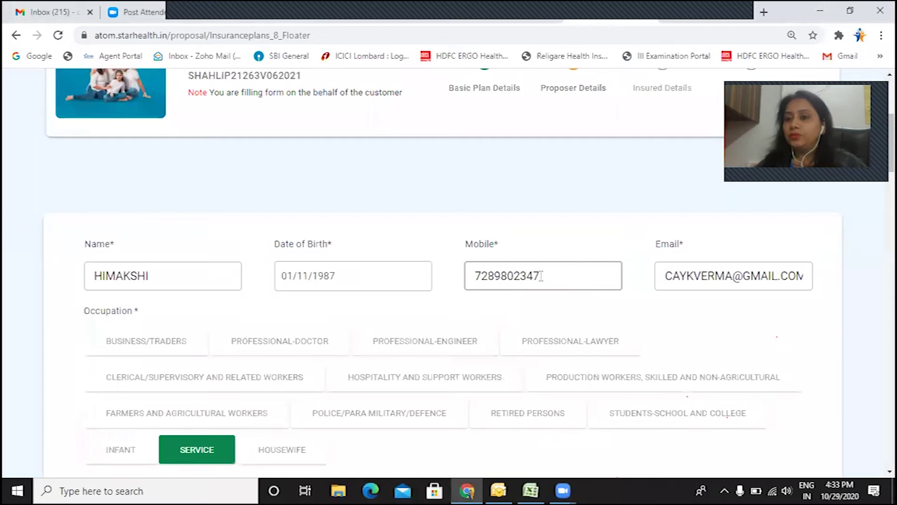
{"action": "scroll", "coordinate": [561, 284], "scroll_direction": "down", "scroll_amount": 20}
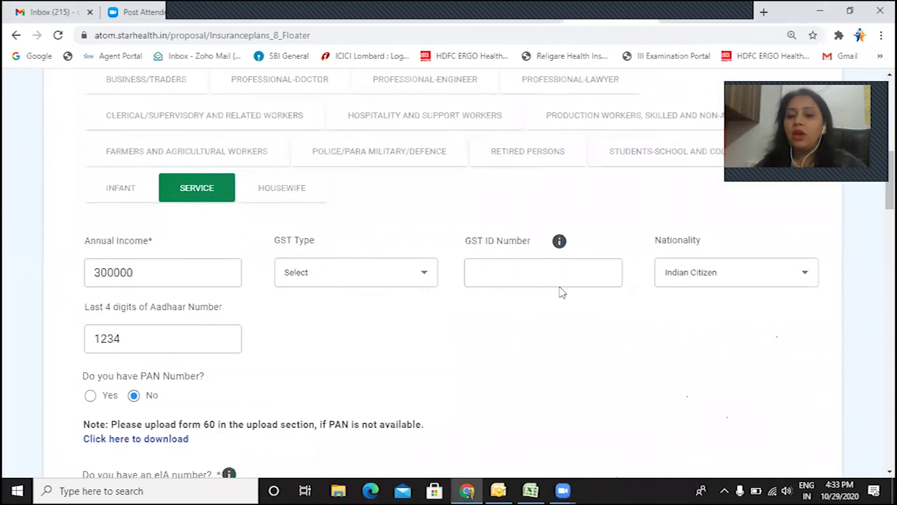
{"action": "scroll", "coordinate": [572, 310], "scroll_direction": "down", "scroll_amount": 10}
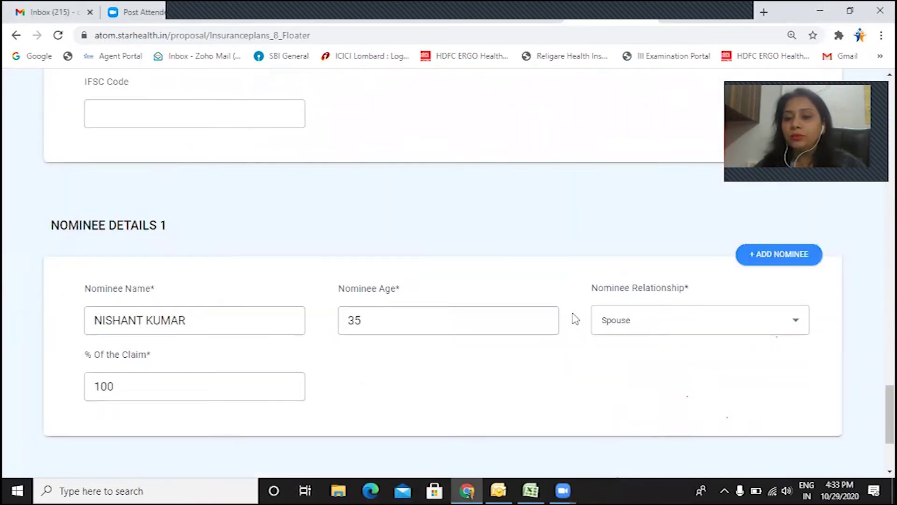
{"action": "left_click", "coordinate": [808, 337]}
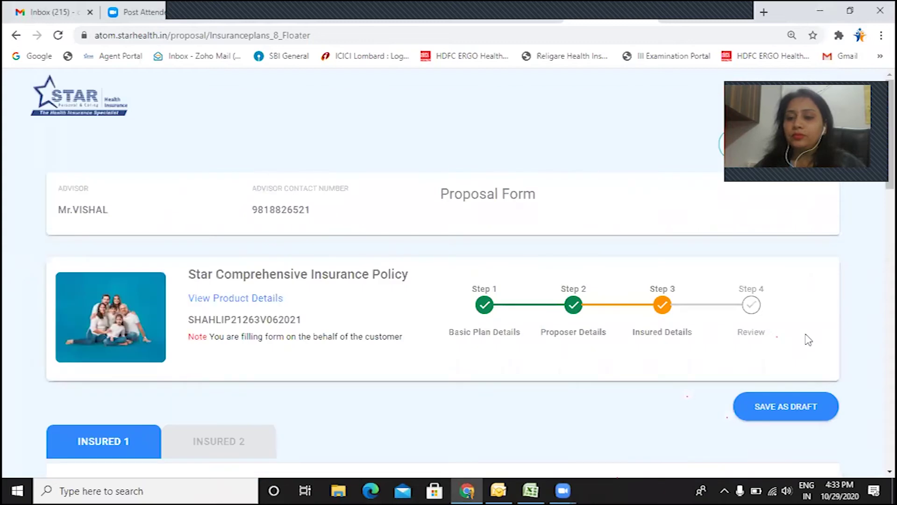
{"action": "scroll", "coordinate": [807, 338], "scroll_direction": "down", "scroll_amount": 20}
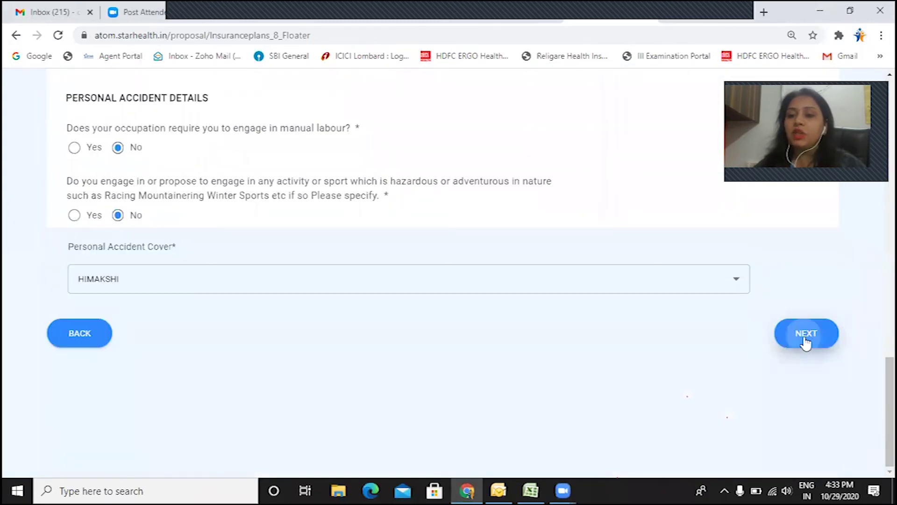